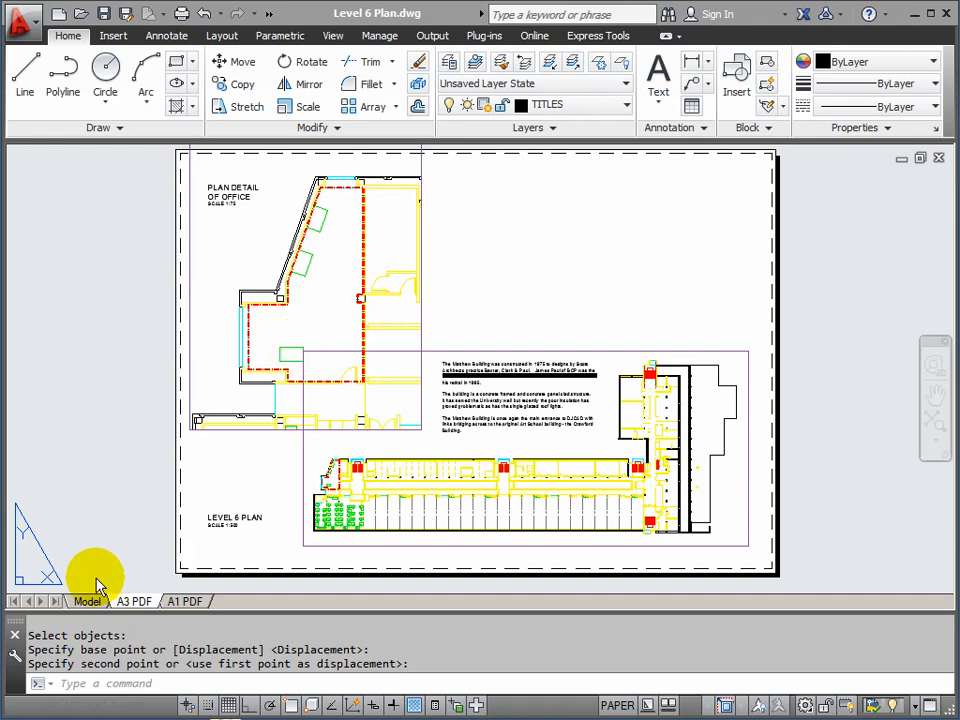
Switch from the A3 PDF layout to model space to see the full Level 6 Plan
{"action": "mouse_move", "coordinate": [89, 606]}
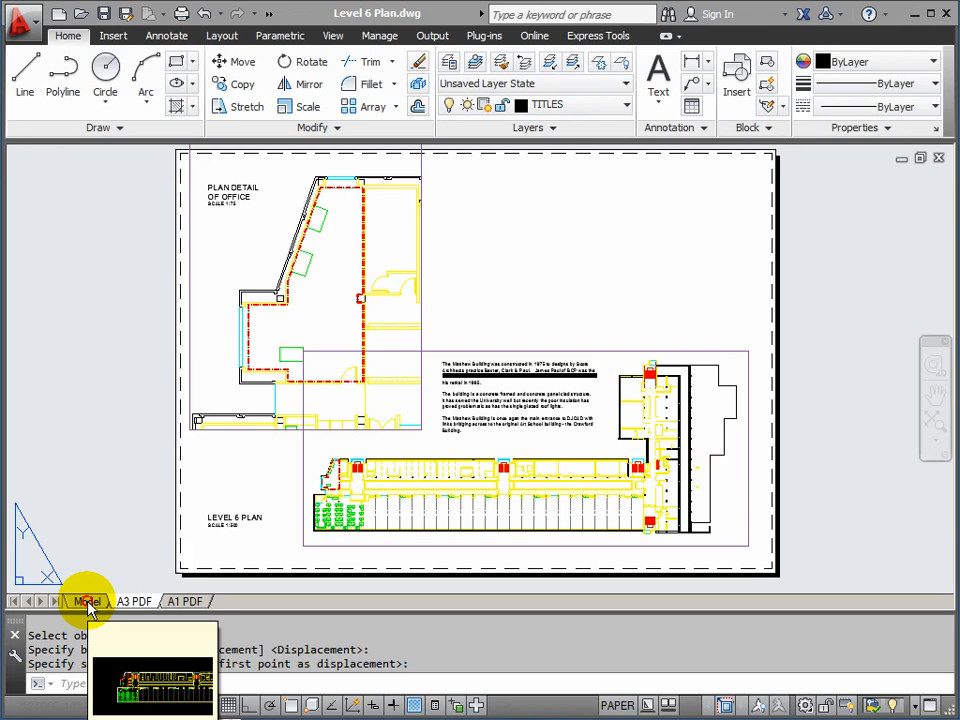
{"action": "left_click", "coordinate": [88, 604]}
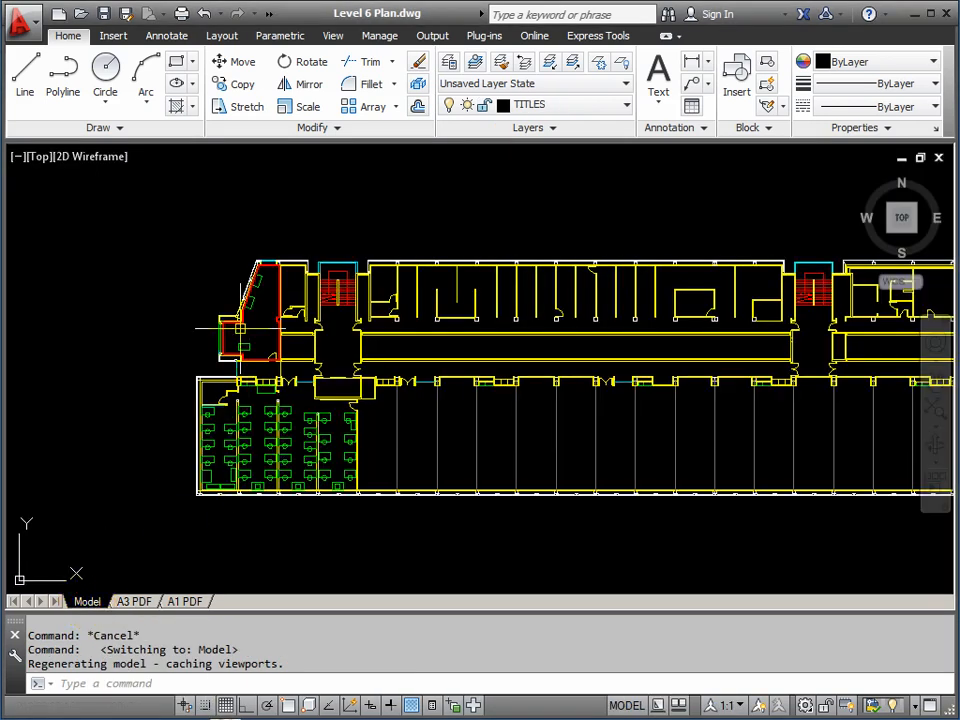
{"action": "scroll", "coordinate": [240, 328], "scroll_direction": "up", "scroll_amount": 8}
{"action": "middle_click_drag", "start_coordinate": [280, 322], "coordinate": [292, 300]}
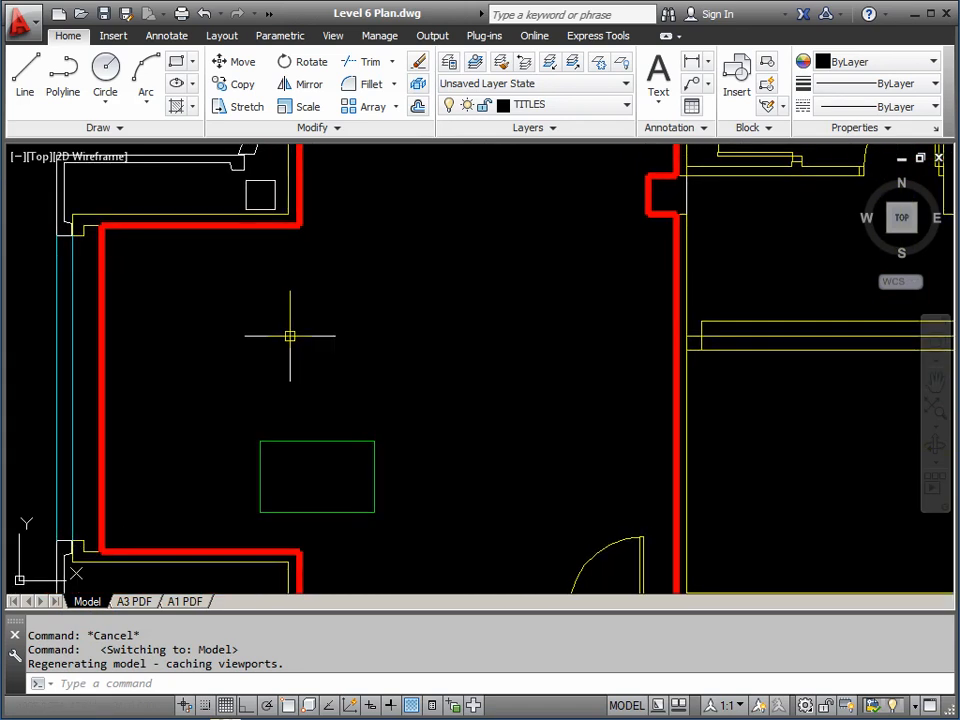
{"action": "left_click", "coordinate": [303, 441]}
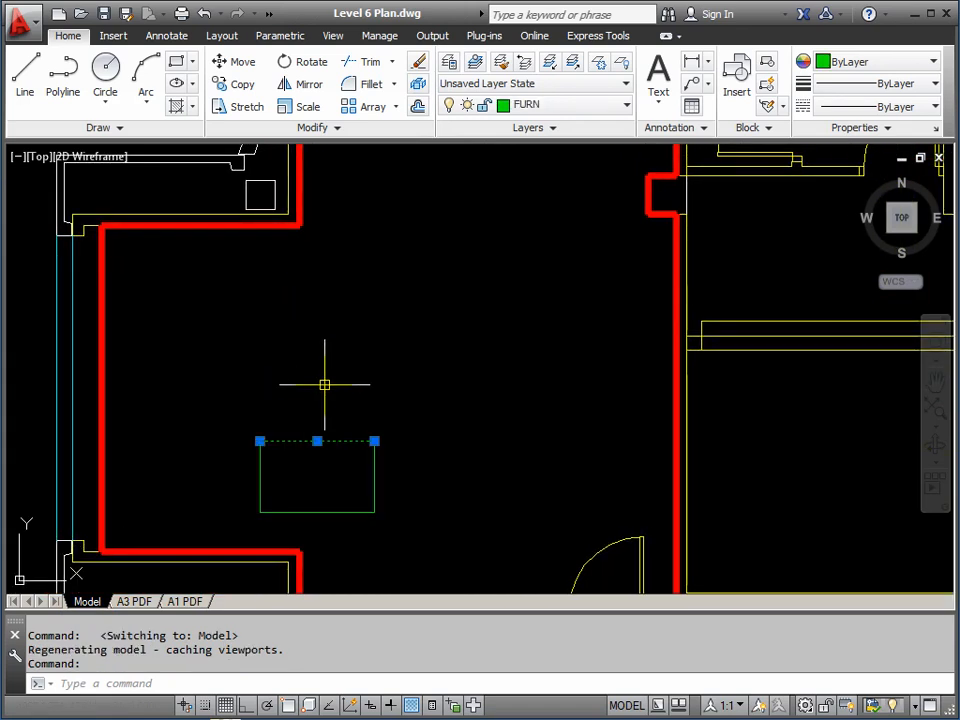
{"action": "left_click", "coordinate": [317, 511]}
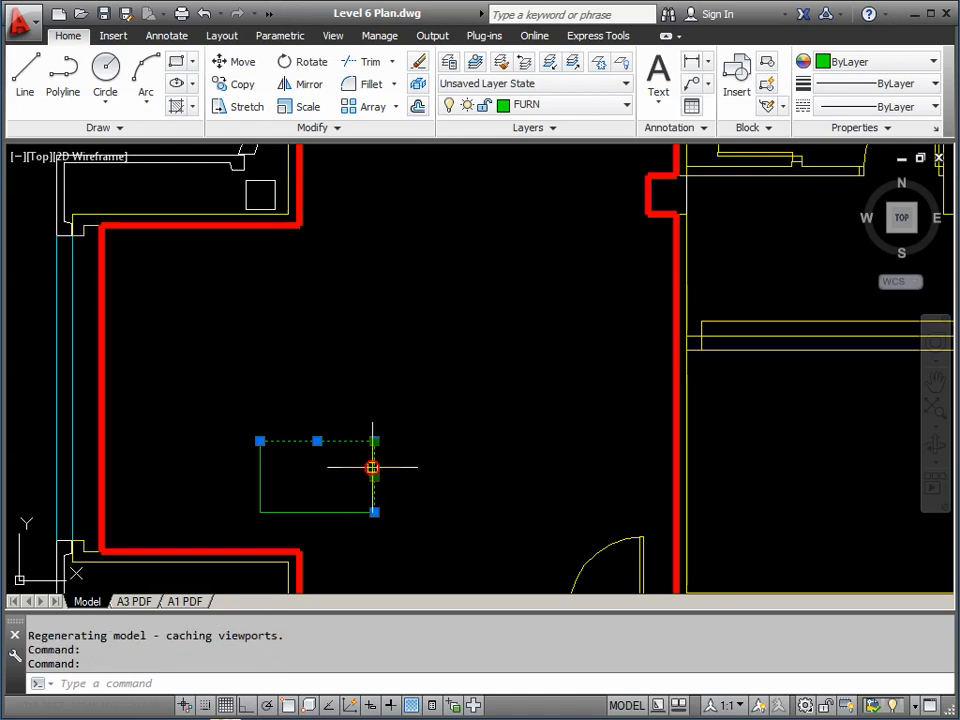
{"action": "left_click", "coordinate": [259, 478]}
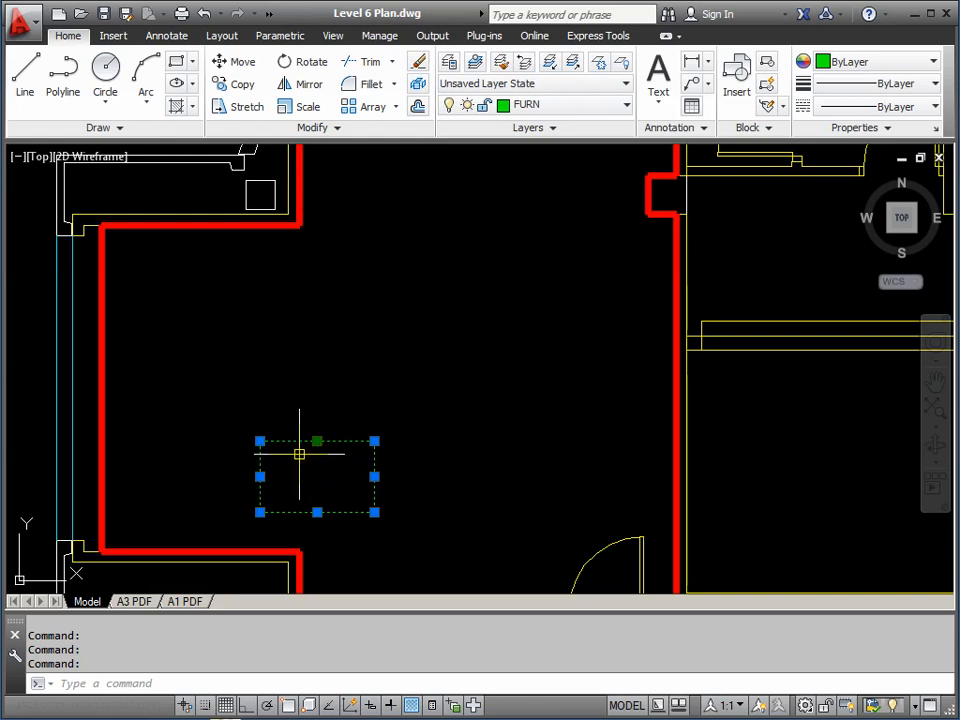
{"action": "key", "text": "Escape"}
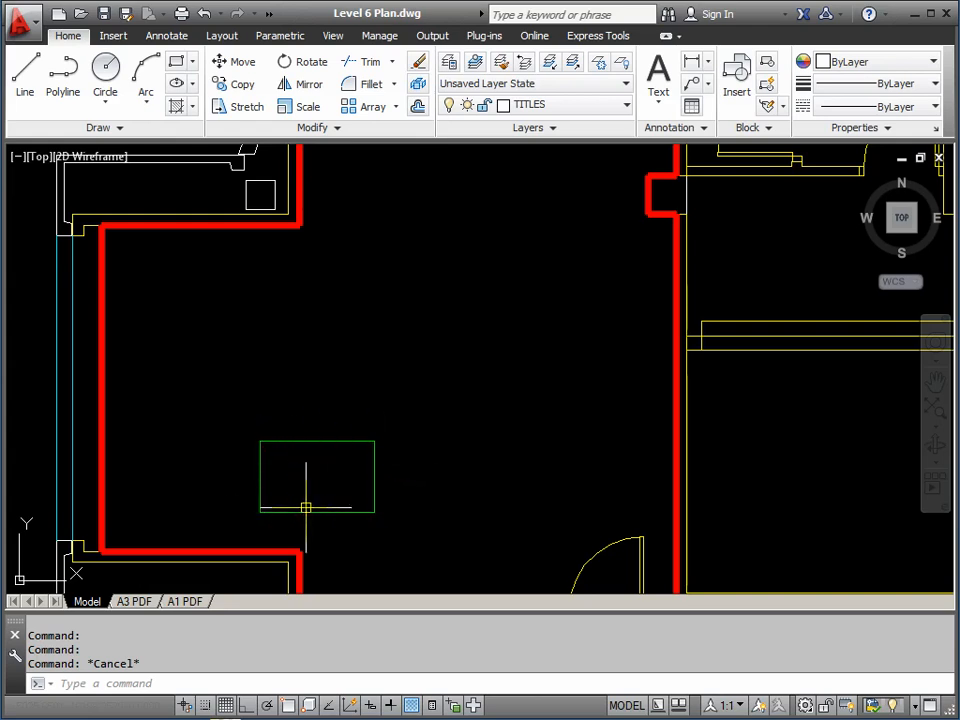
{"action": "mouse_move", "coordinate": [309, 504]}
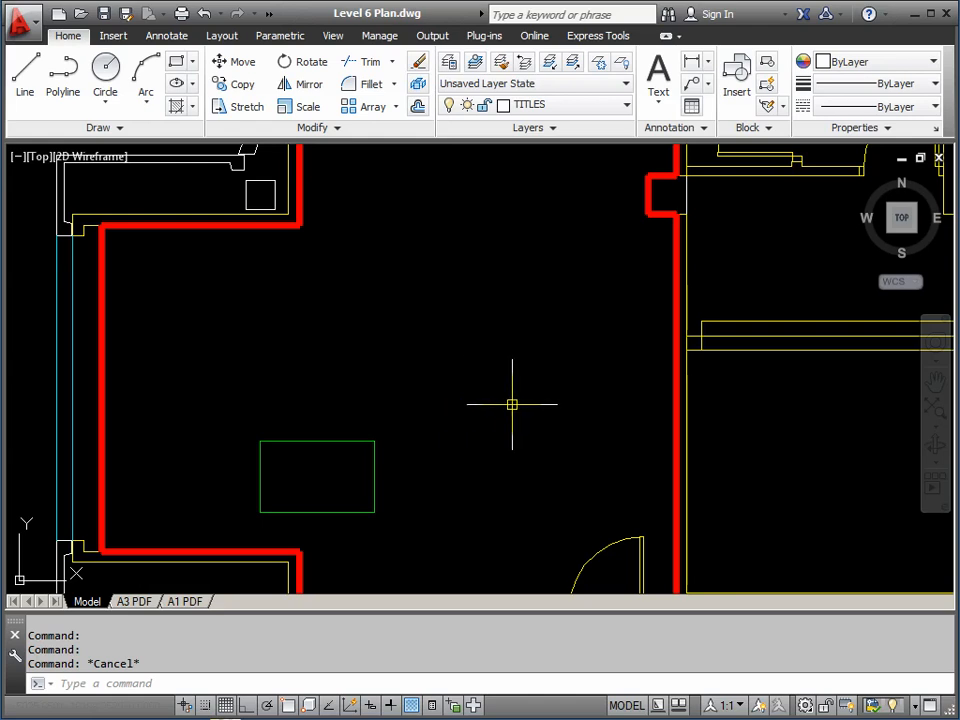
{"action": "scroll", "coordinate": [574, 400], "scroll_direction": "down", "scroll_amount": 2}
Pan around and select two door blocks to confirm they sit on DOORS_L6, then open the Insert tab
{"action": "middle_click_drag", "start_coordinate": [612, 393], "coordinate": [434, 389]}
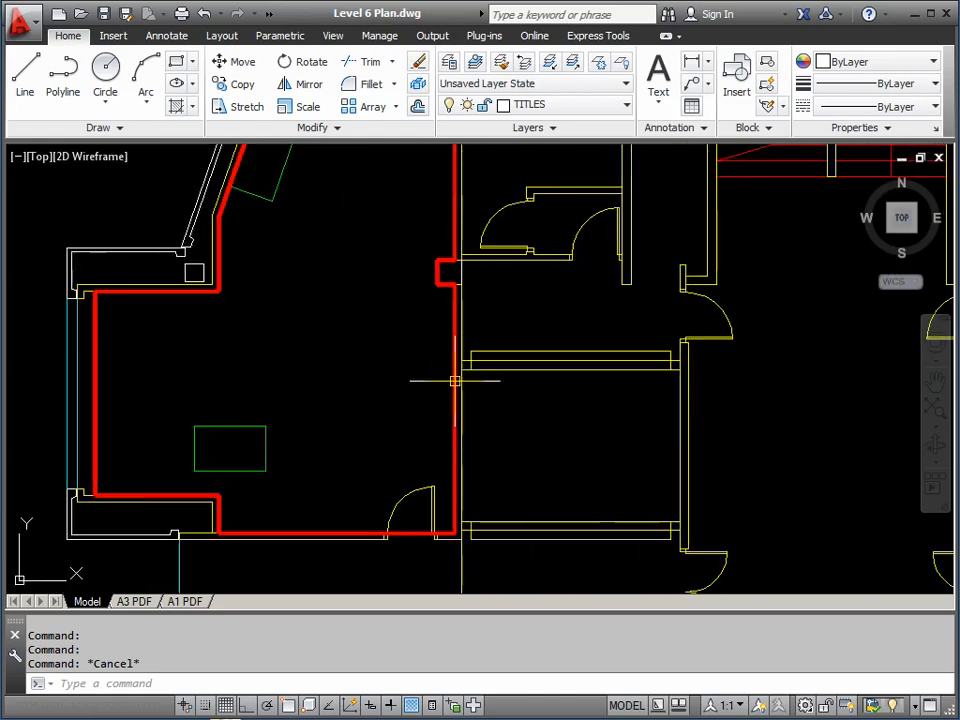
{"action": "left_click", "coordinate": [719, 314]}
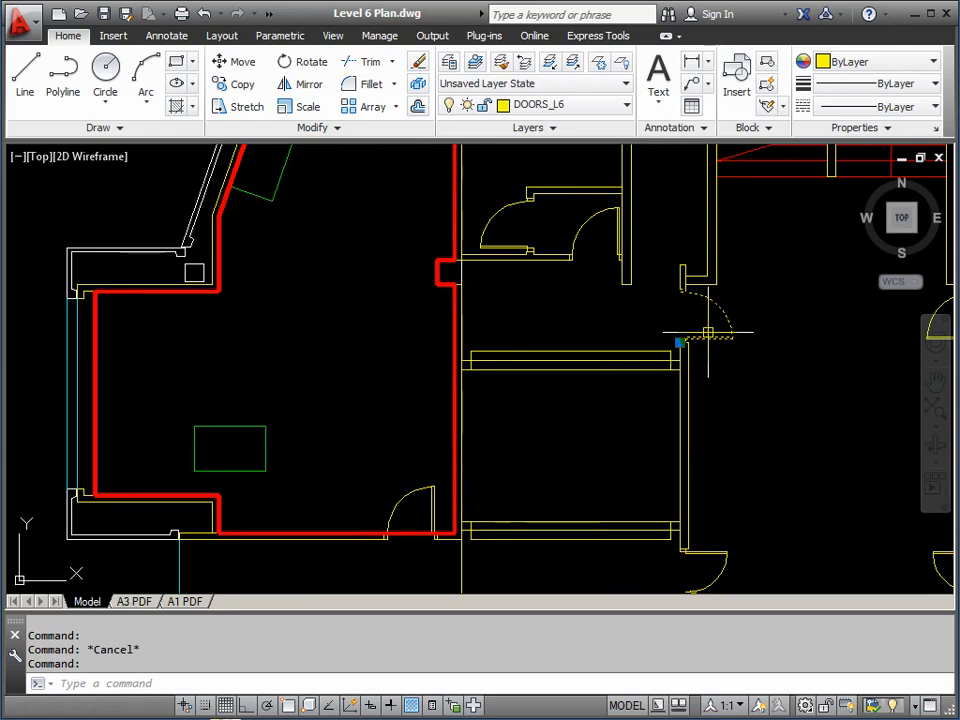
{"action": "key", "text": "Escape"}
{"action": "mouse_move", "coordinate": [780, 450]}
{"action": "middle_mouse_down"}
{"action": "mouse_move", "coordinate": [788, 456]}
{"action": "mouse_move", "coordinate": [577, 284]}
{"action": "middle_mouse_up"}
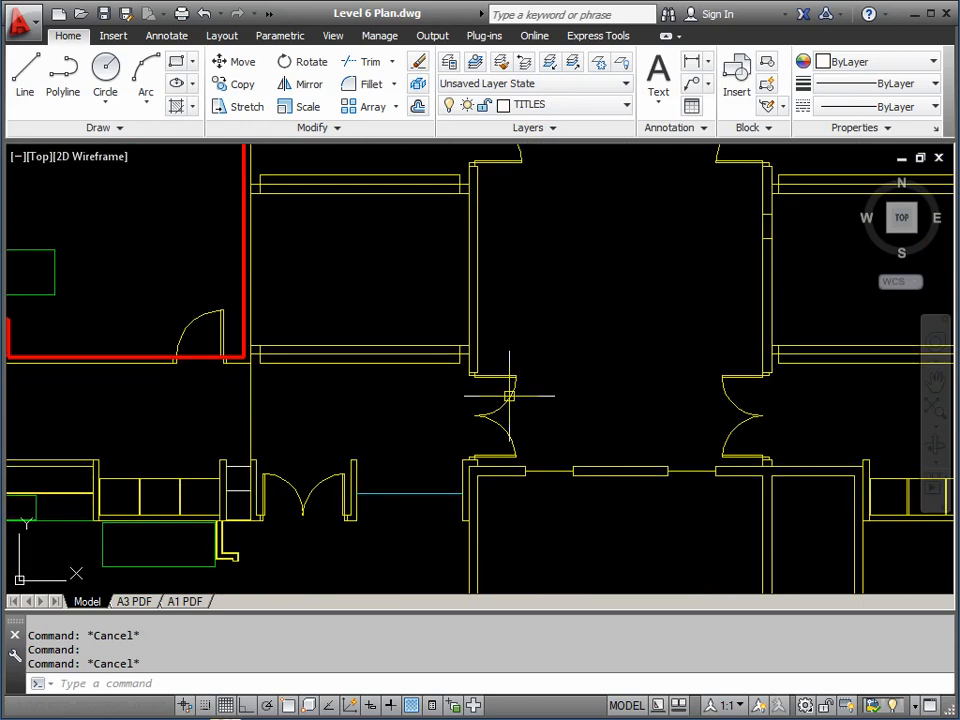
{"action": "left_click", "coordinate": [509, 396]}
{"action": "middle_click_drag", "start_coordinate": [551, 339], "coordinate": [812, 476]}
{"action": "key", "text": "Escape"}
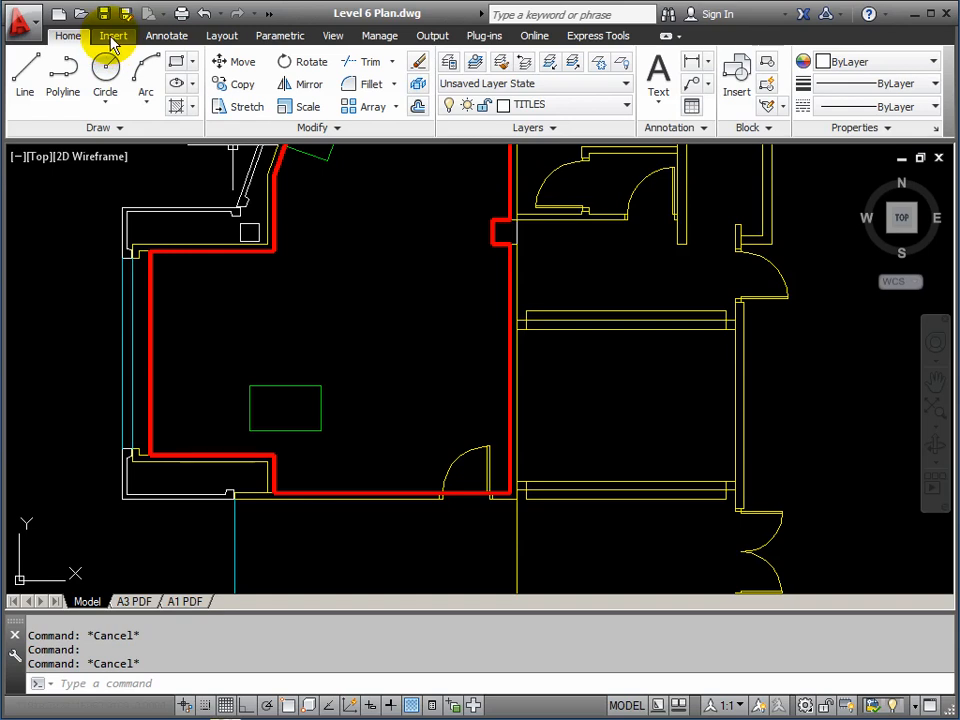
{"action": "left_click", "coordinate": [113, 36]}
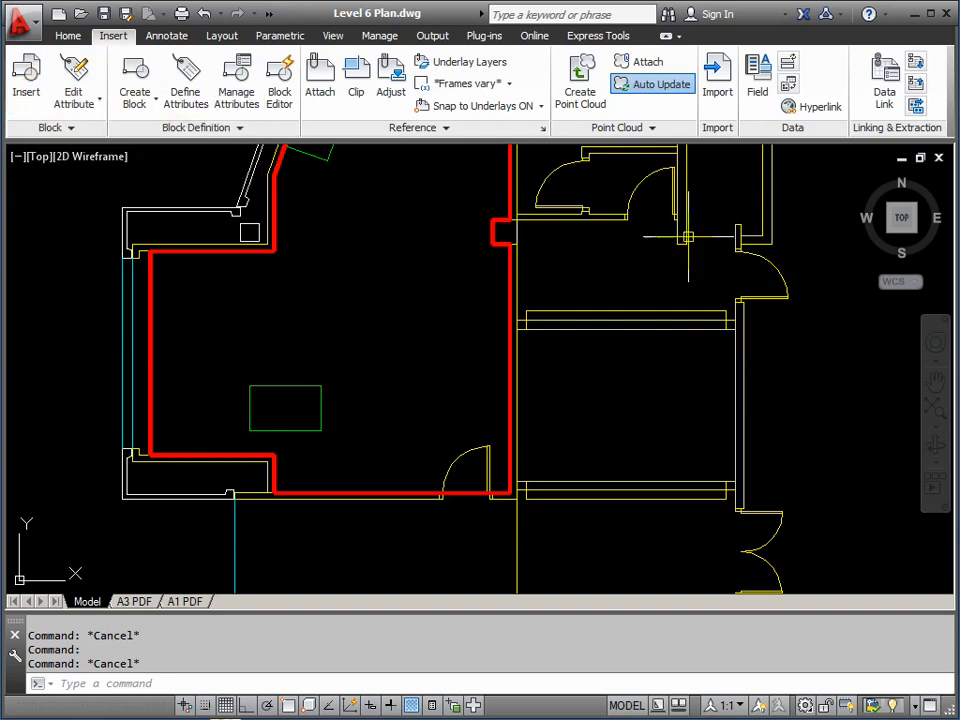
{"action": "left_click", "coordinate": [27, 85]}
{"action": "left_click_drag", "start_coordinate": [369, 274], "coordinate": [371, 235]}
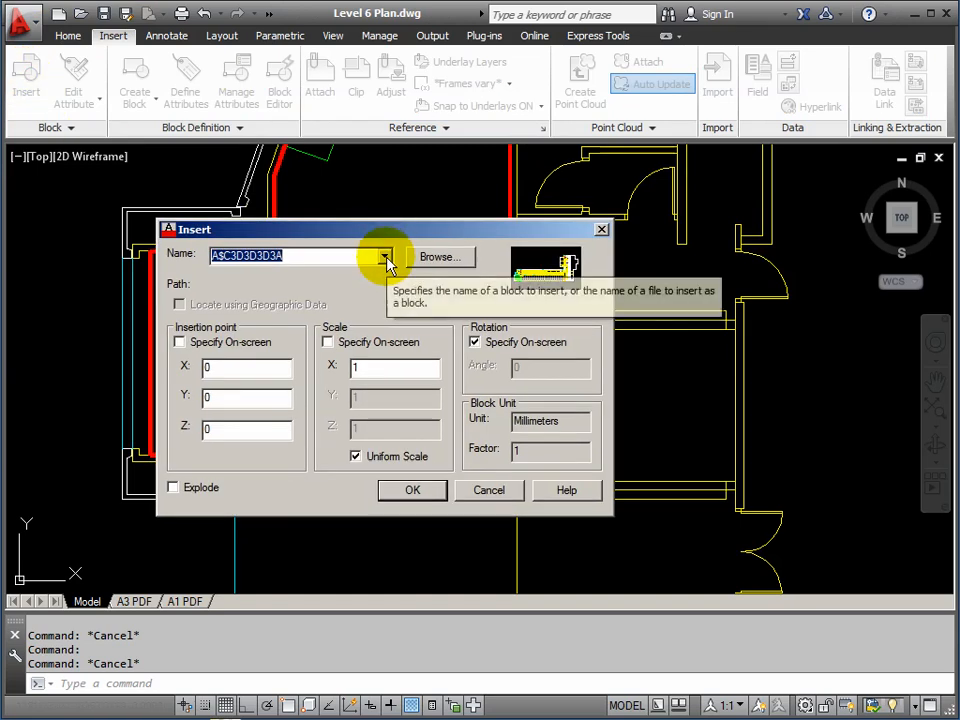
{"action": "left_click", "coordinate": [385, 258]}
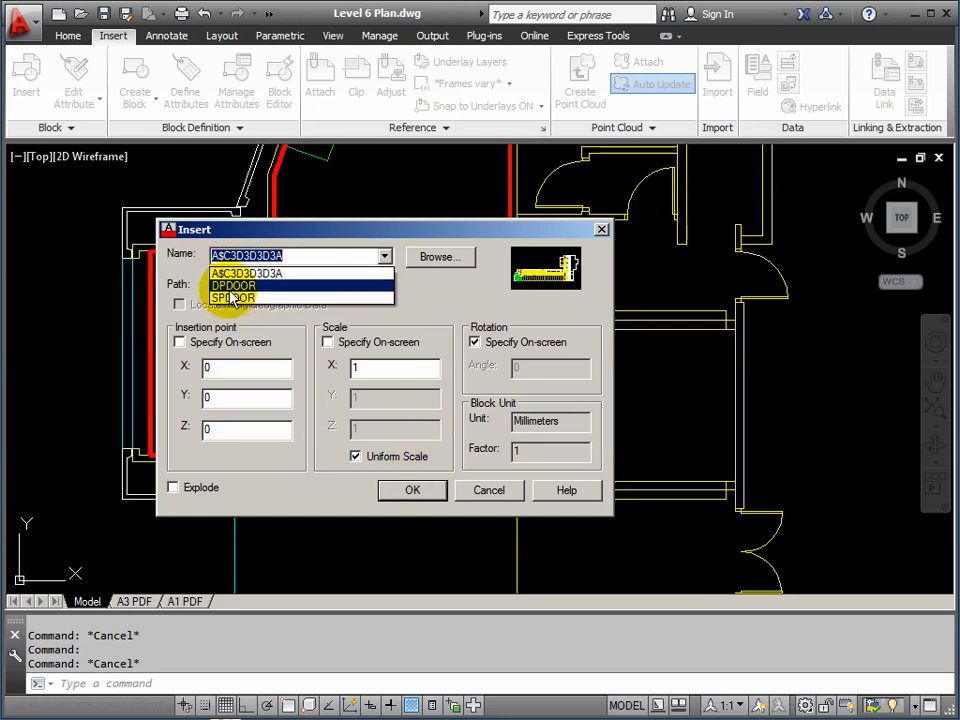
{"action": "left_click", "coordinate": [490, 491]}
{"action": "left_click", "coordinate": [490, 491]}
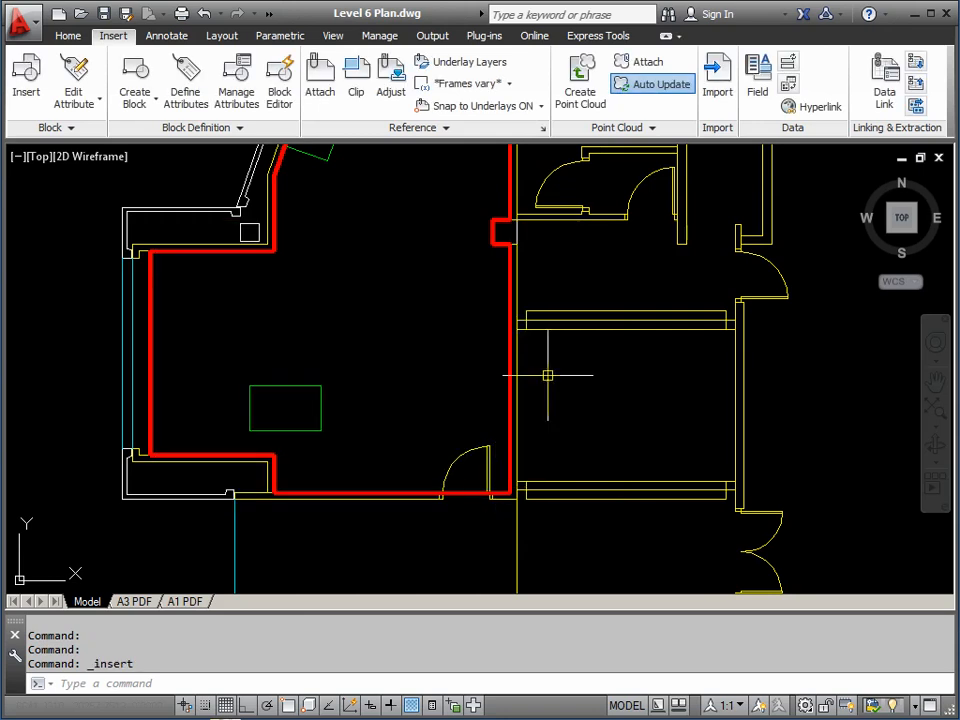
{"action": "left_click", "coordinate": [559, 328]}
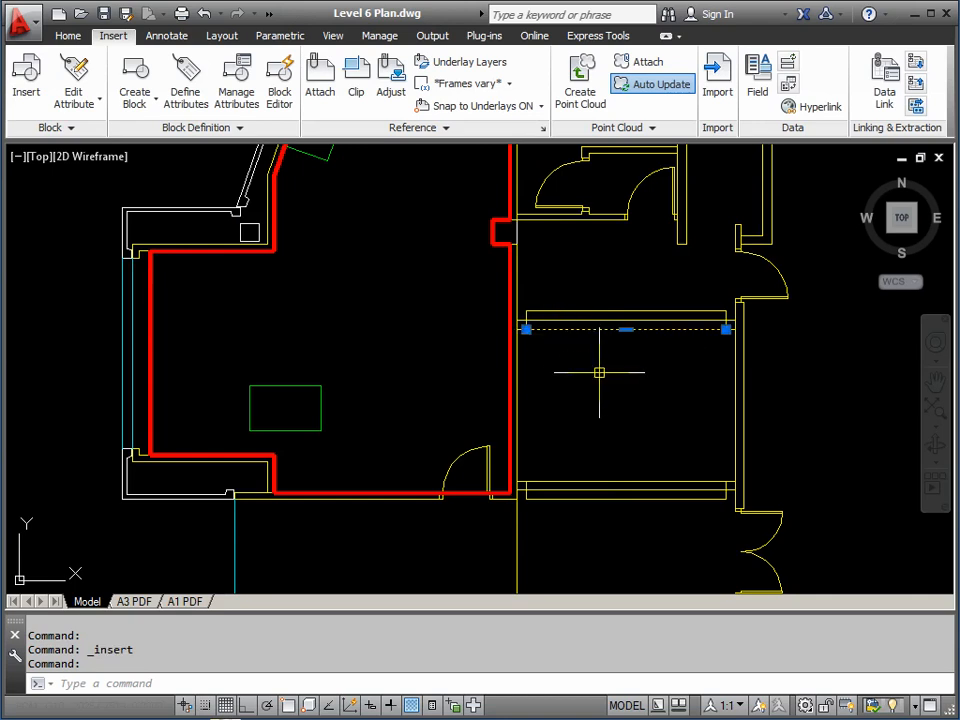
{"action": "key", "text": "Escape"}
{"action": "scroll", "coordinate": [592, 365], "scroll_direction": "down", "scroll_amount": 6}
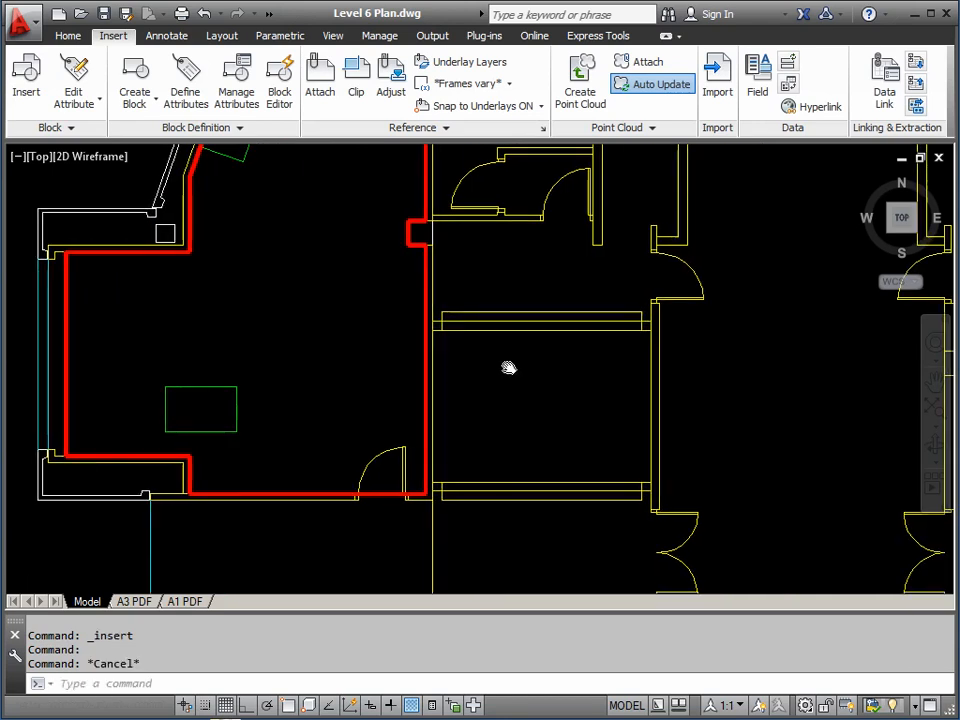
{"action": "middle_click_drag", "start_coordinate": [342, 328], "coordinate": [388, 304]}
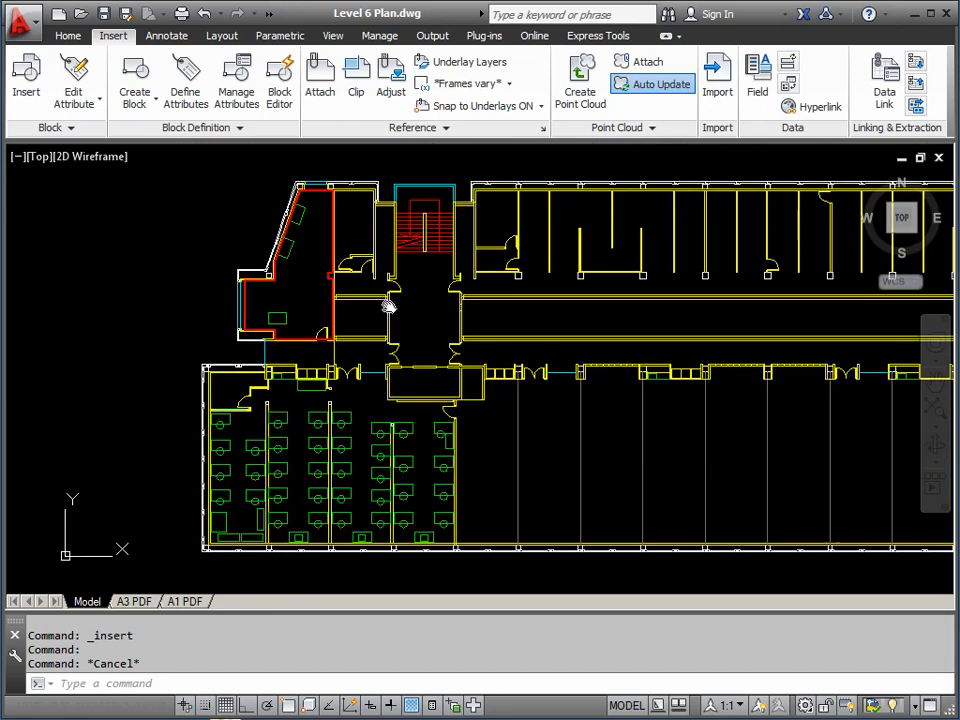
{"action": "scroll", "coordinate": [283, 315], "scroll_direction": "up", "scroll_amount": 5}
{"action": "mouse_move", "coordinate": [298, 302]}
{"action": "middle_mouse_down"}
{"action": "mouse_move", "coordinate": [382, 473]}
{"action": "mouse_move", "coordinate": [399, 490]}
{"action": "mouse_move", "coordinate": [401, 480]}
{"action": "middle_mouse_up"}
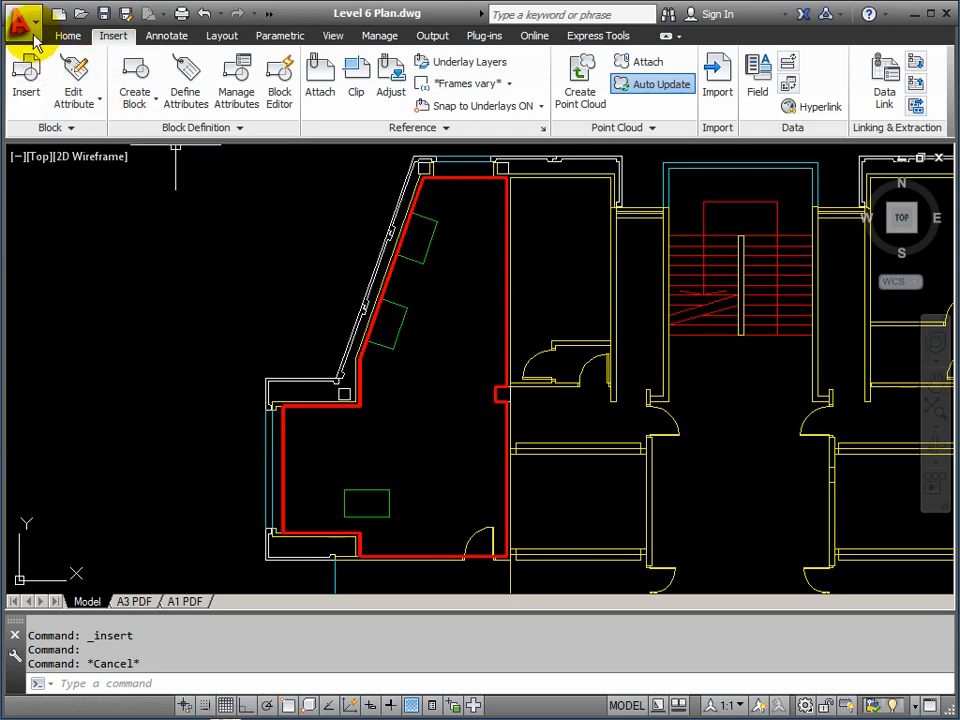
Purge all unused items, including block A$C3D3D3D3A, PSTEXT and Annotative, without per-item prompts
{"action": "left_click", "coordinate": [22, 24]}
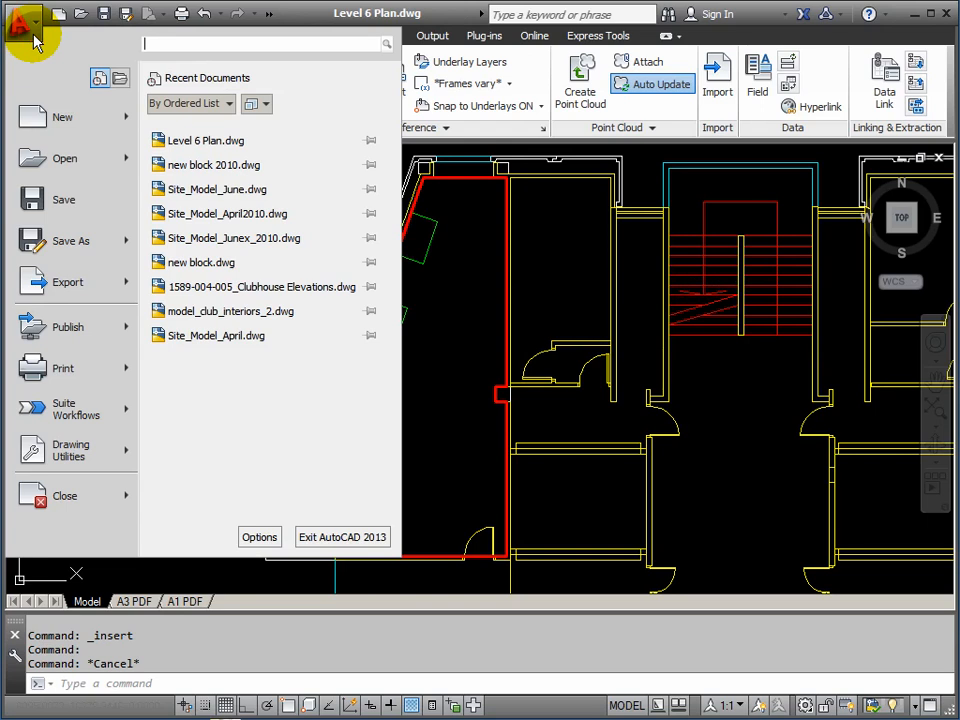
{"action": "left_click", "coordinate": [82, 454]}
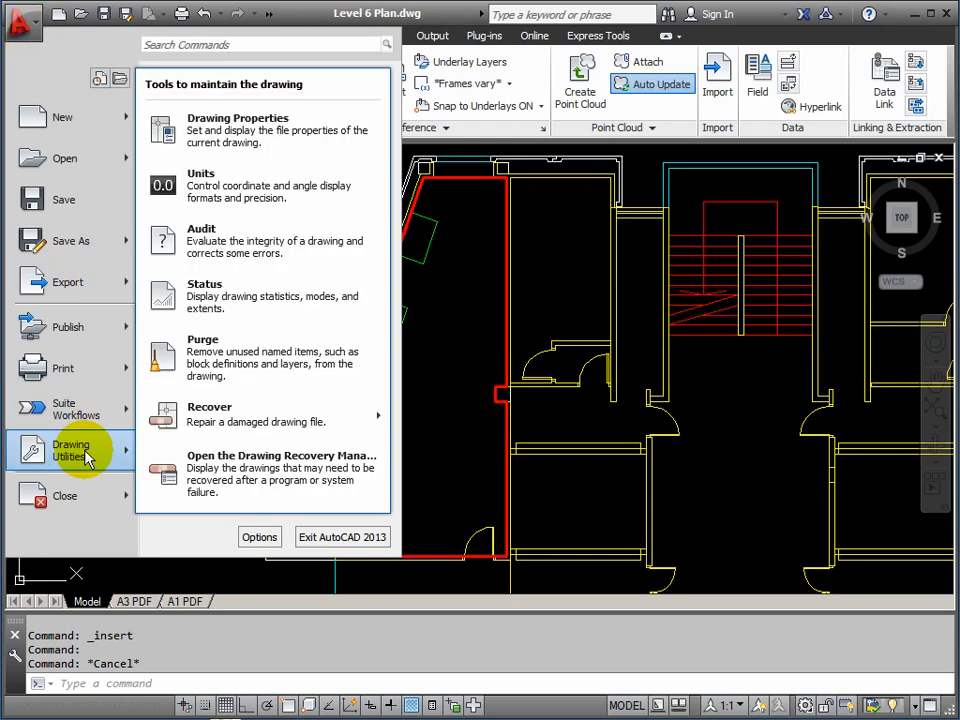
{"action": "left_click", "coordinate": [238, 366]}
{"action": "left_click_drag", "start_coordinate": [410, 177], "coordinate": [509, 120]}
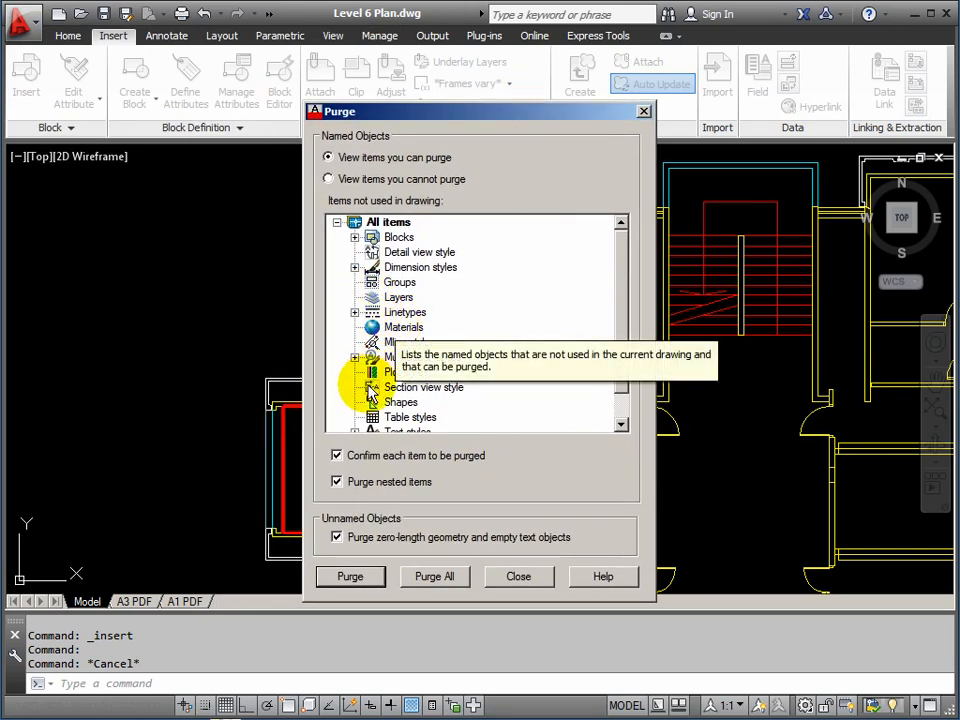
{"action": "scroll", "coordinate": [626, 323], "scroll_direction": "down", "scroll_amount": 1}
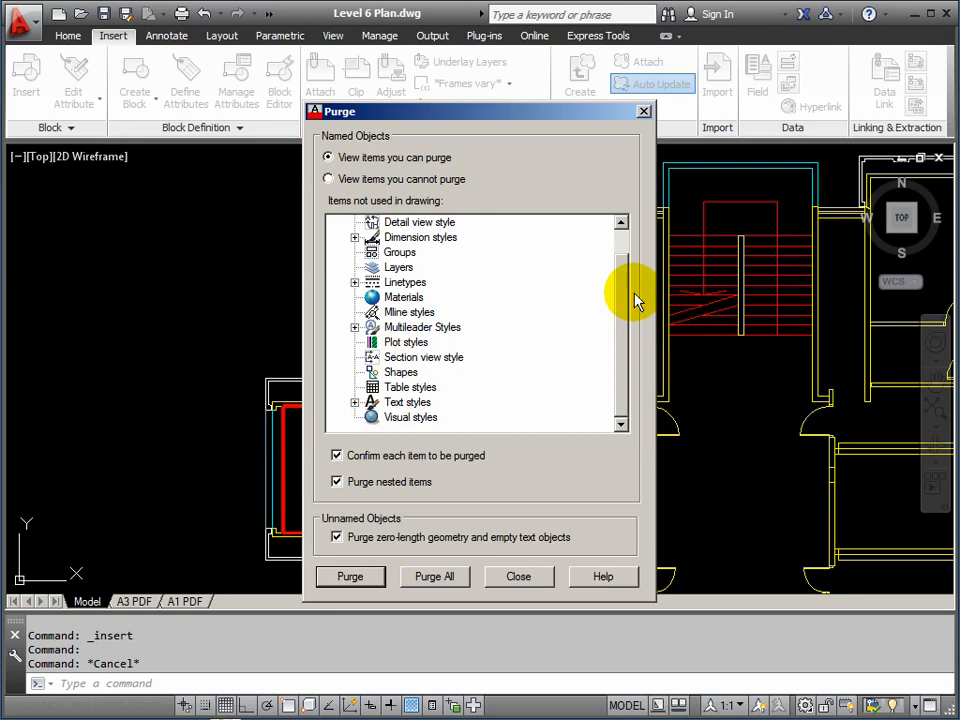
{"action": "left_click_drag", "start_coordinate": [619, 291], "coordinate": [626, 261]}
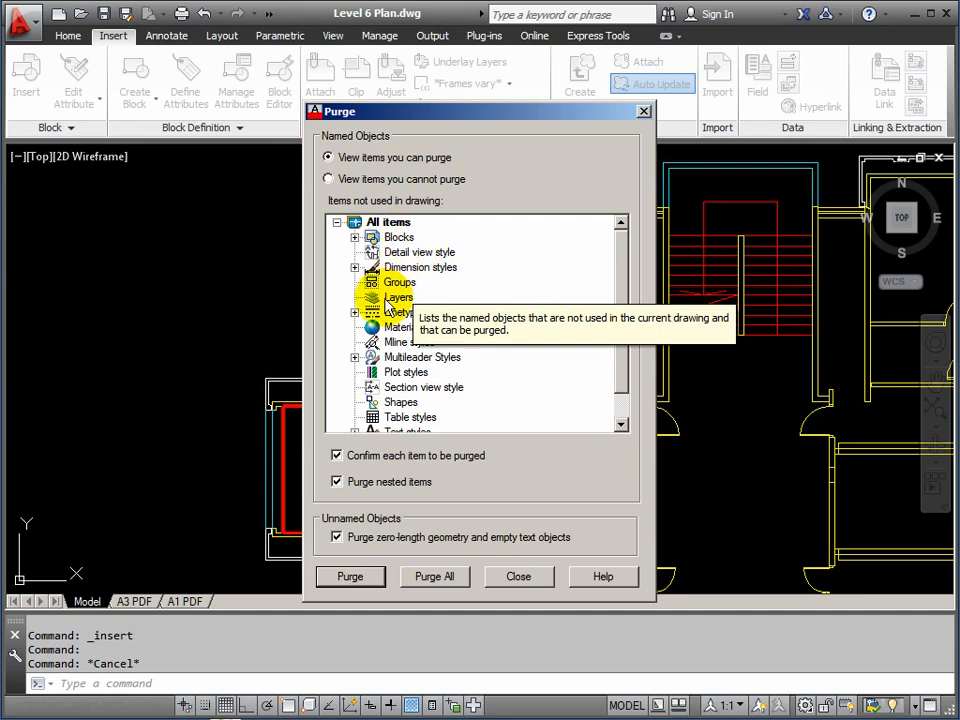
{"action": "mouse_move", "coordinate": [622, 362]}
{"action": "left_mouse_down"}
{"action": "mouse_move", "coordinate": [624, 392]}
{"action": "mouse_move", "coordinate": [628, 328]}
{"action": "left_mouse_up"}
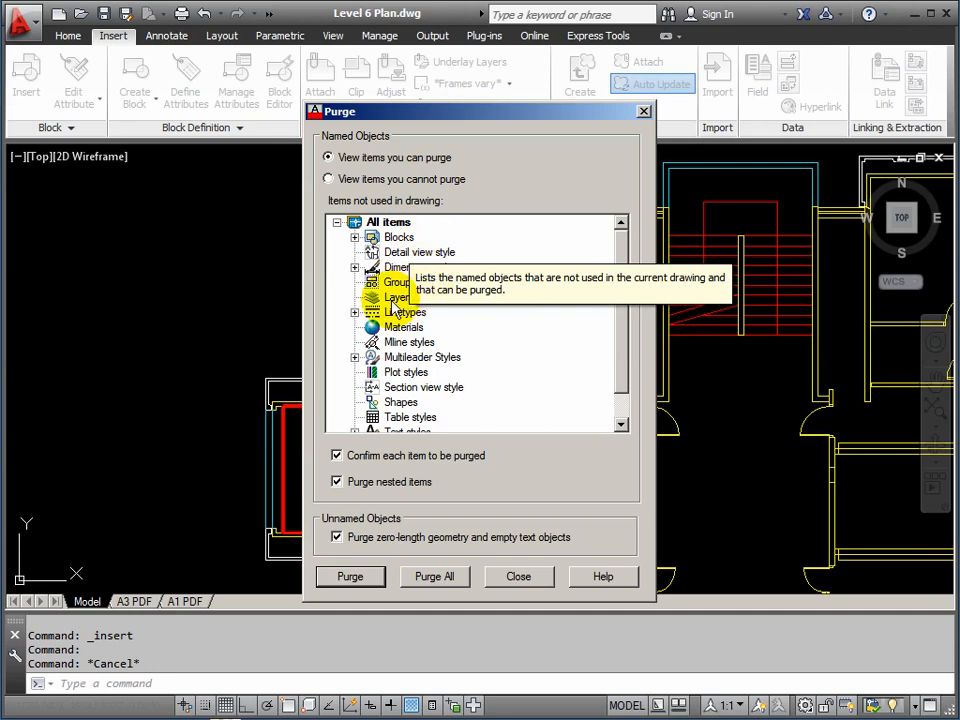
{"action": "left_click", "coordinate": [436, 577]}
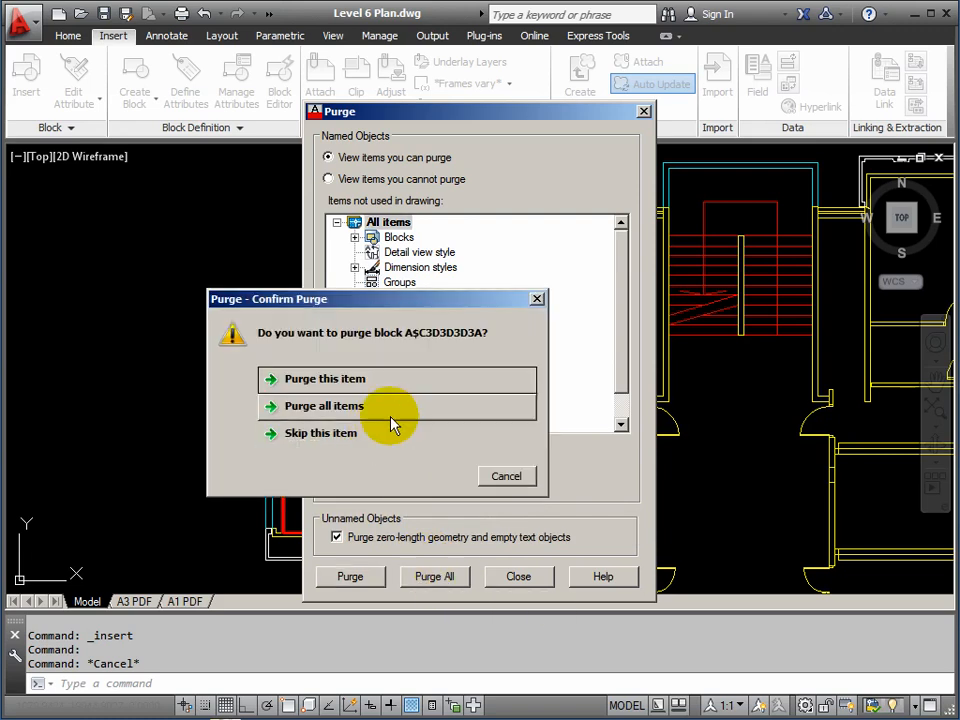
{"action": "left_click", "coordinate": [313, 407]}
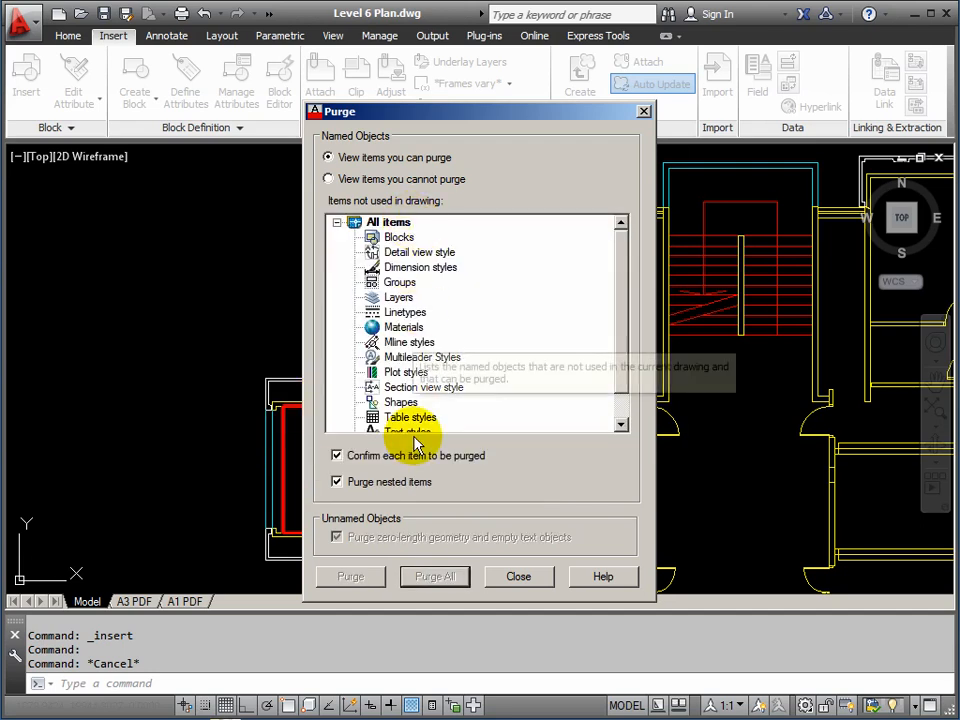
{"action": "left_click", "coordinate": [518, 577]}
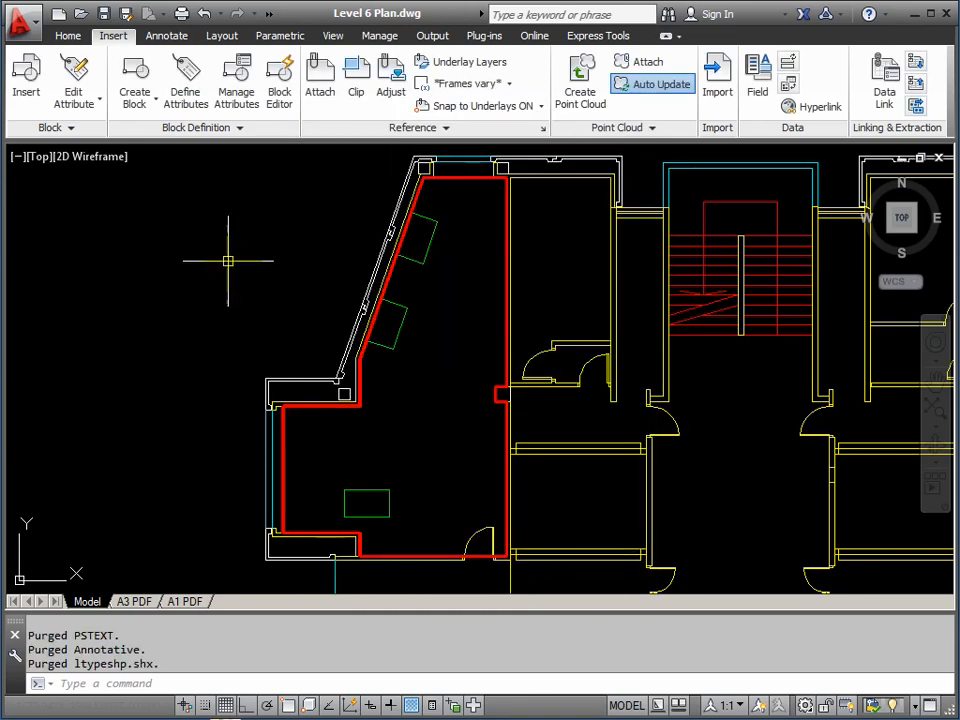
Reopen the Insert dialog, review the block name list, and cancel inserting DPDOOR
{"action": "left_click", "coordinate": [27, 82]}
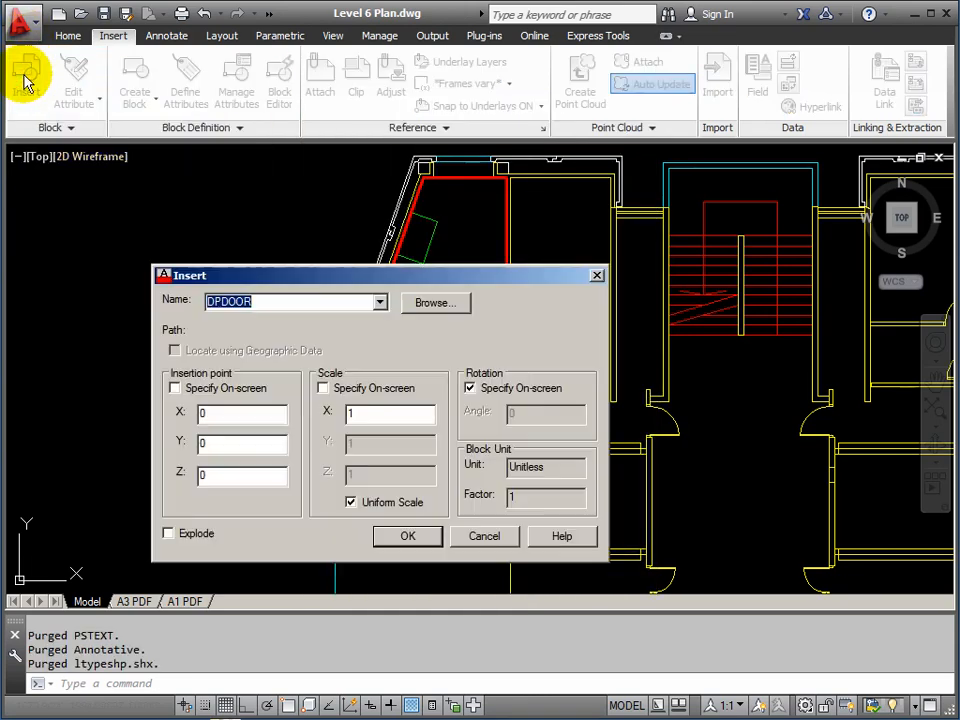
{"action": "left_click", "coordinate": [380, 305]}
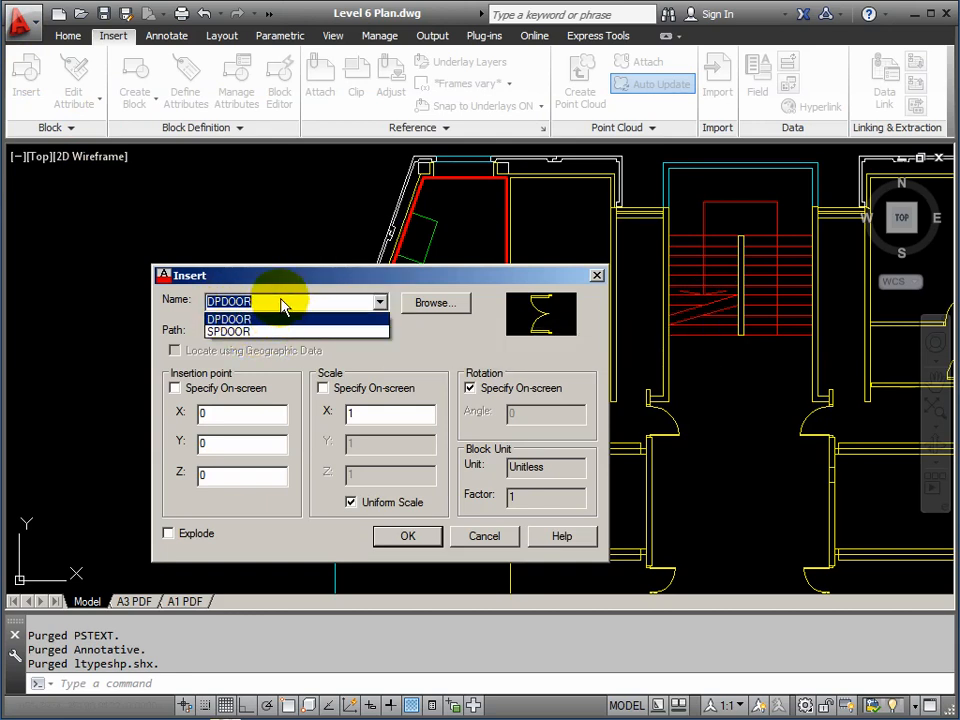
{"action": "left_click", "coordinate": [410, 285]}
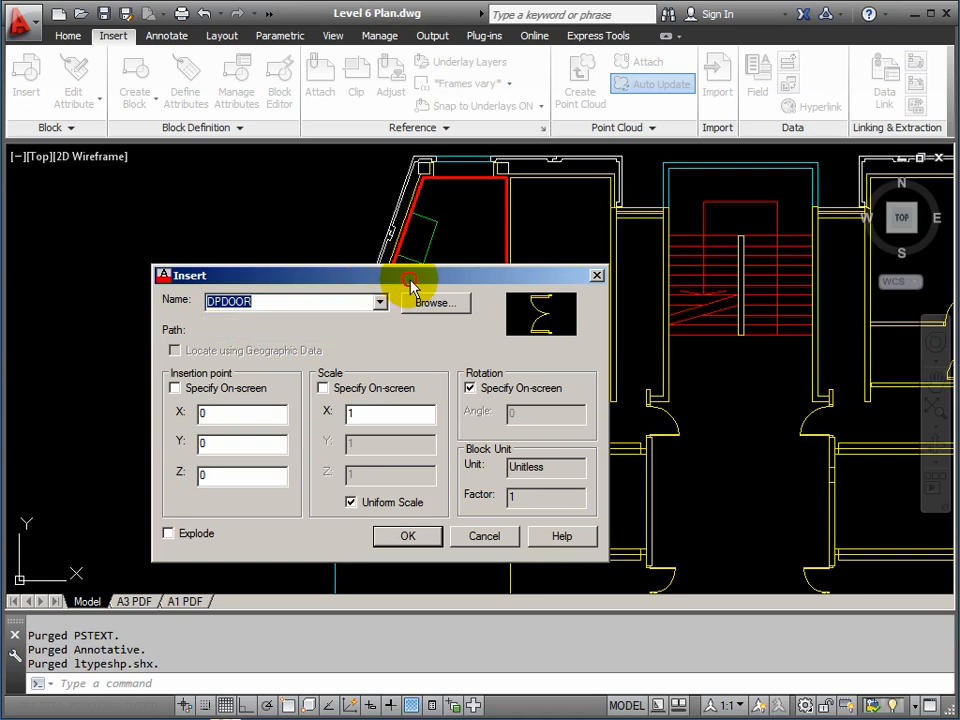
{"action": "left_click", "coordinate": [488, 537]}
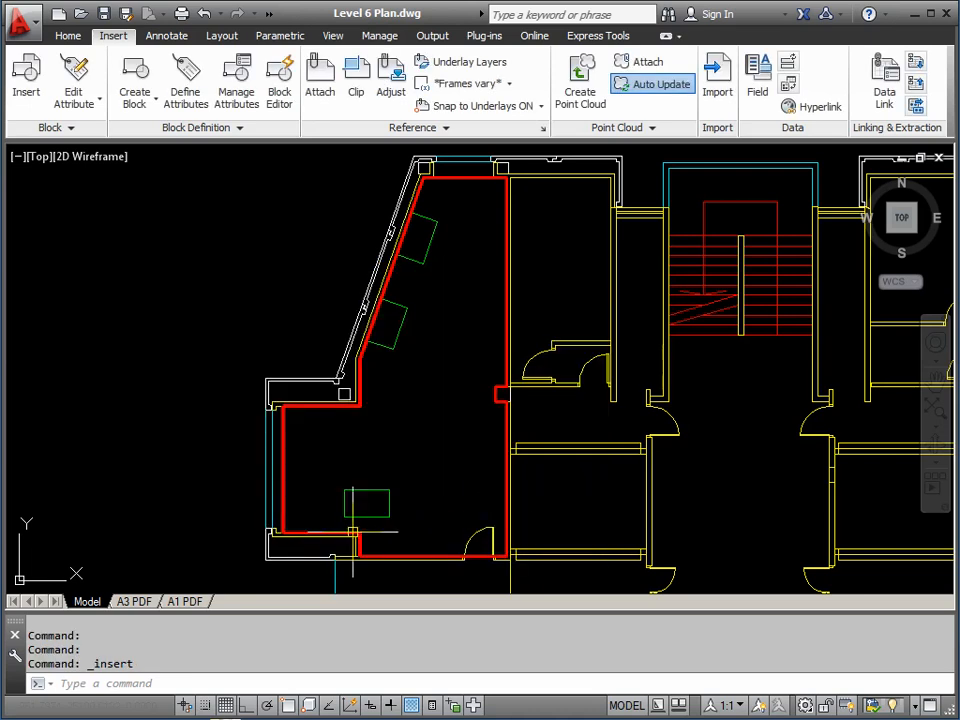
Zoom in and centre the view on the green table rectangle in the office
{"action": "scroll", "coordinate": [347, 520], "scroll_direction": "up", "scroll_amount": 3}
{"action": "scroll", "coordinate": [369, 514], "scroll_direction": "up", "scroll_amount": 2}
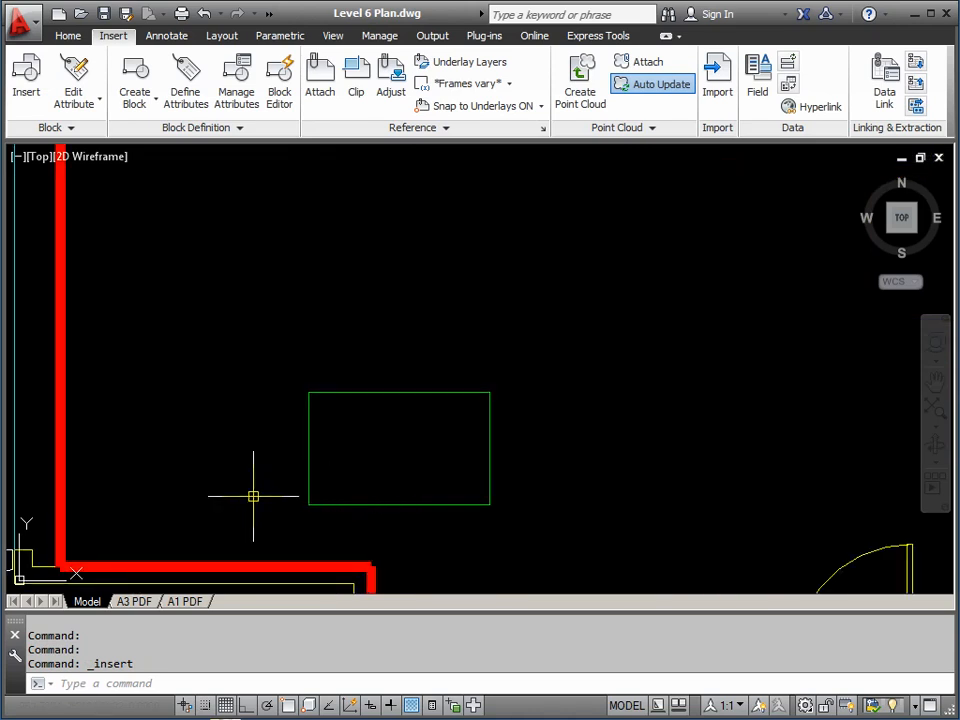
{"action": "middle_click_drag", "start_coordinate": [396, 369], "coordinate": [373, 332]}
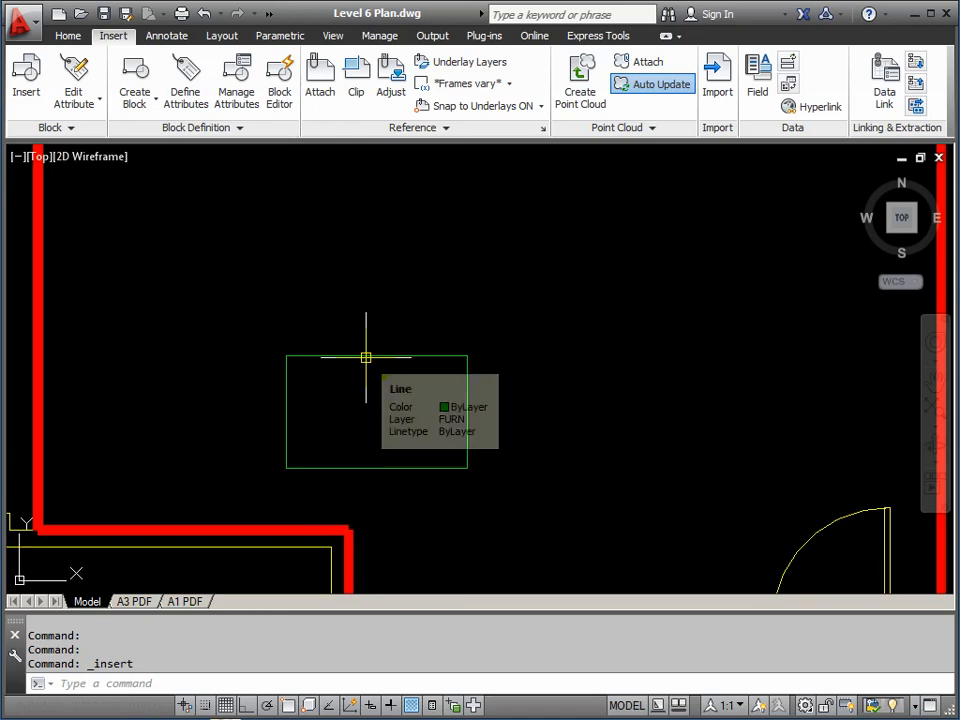
Make FURN the current layer, then enter B to start the Block command
{"action": "left_click", "coordinate": [68, 36]}
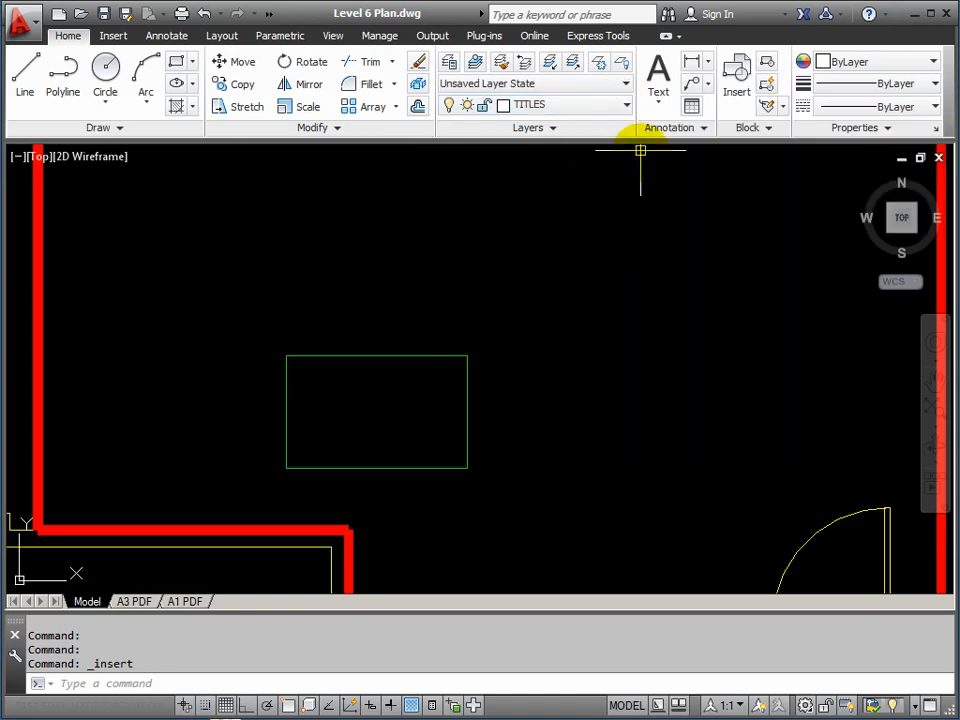
{"action": "left_click", "coordinate": [628, 108]}
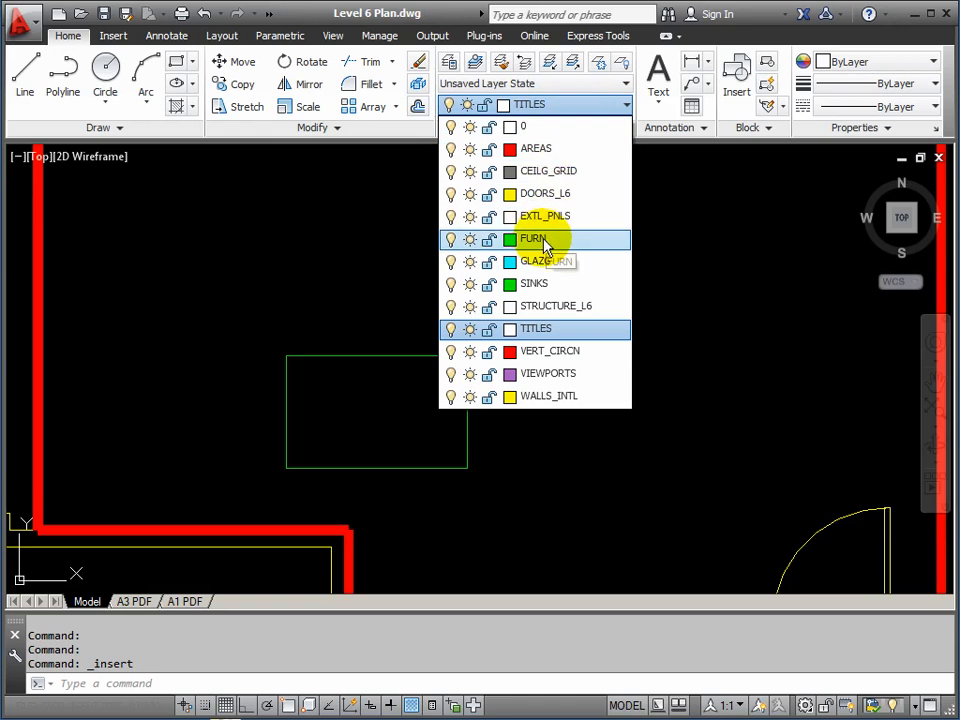
{"action": "left_click", "coordinate": [536, 241]}
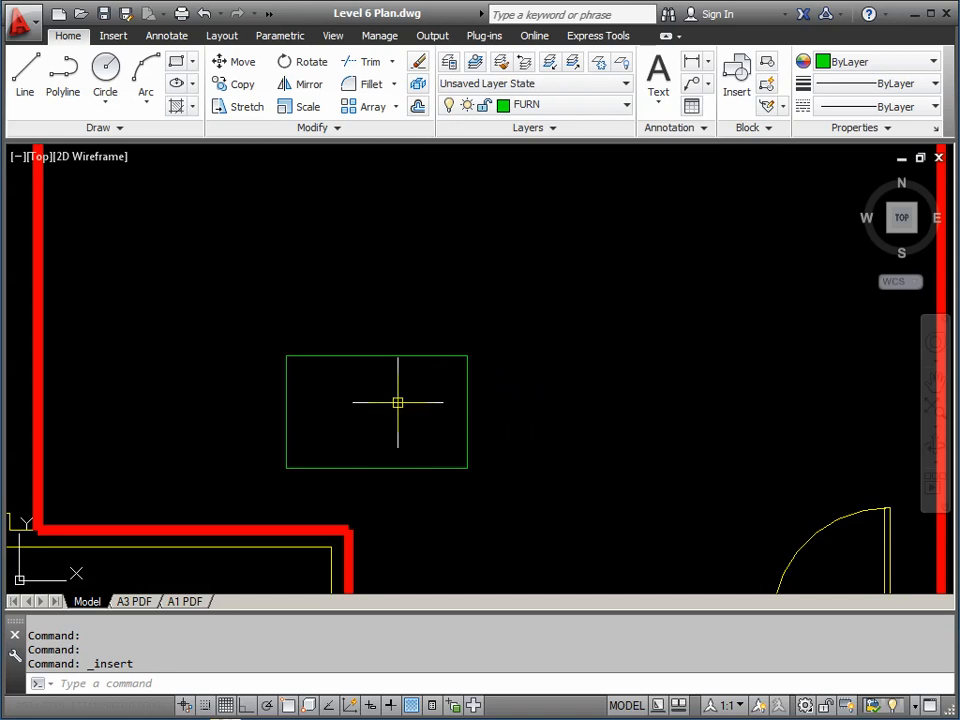
{"action": "type", "text": "B"}
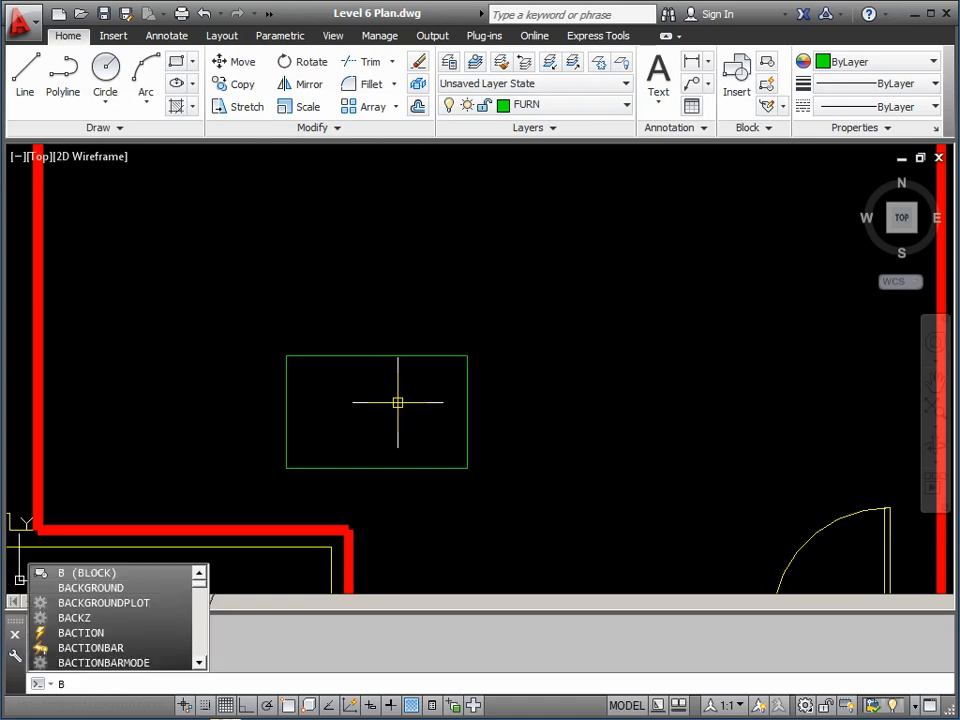
Define a TABLE block with its base point at the rectangle's lower-left corner using Osnap
{"action": "key", "text": "Return"}
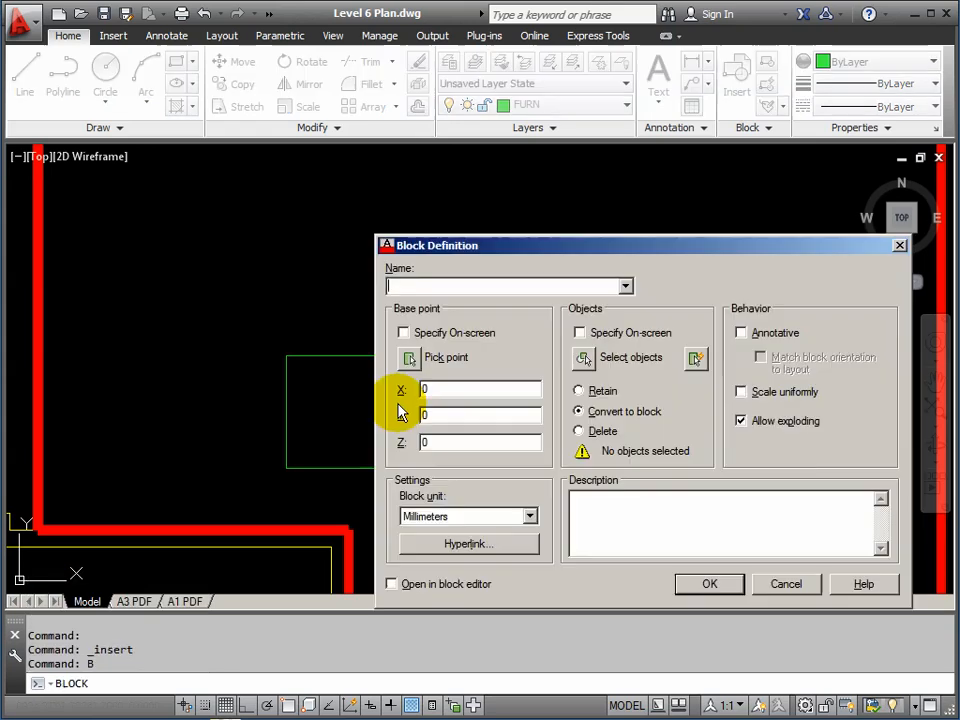
{"action": "left_click_drag", "start_coordinate": [599, 247], "coordinate": [438, 129]}
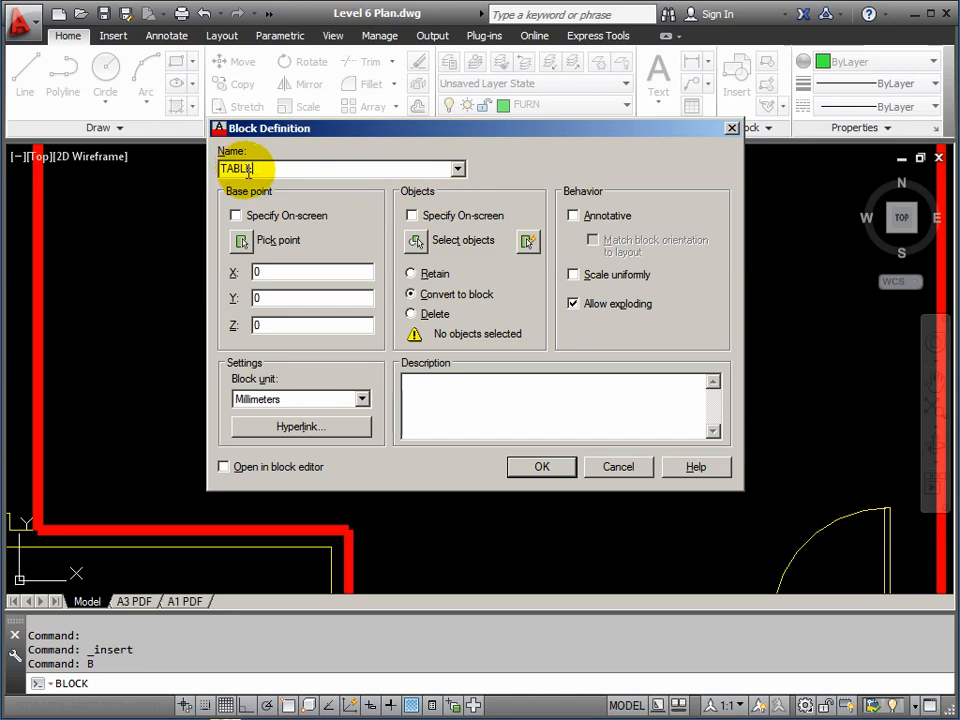
{"action": "left_click", "coordinate": [241, 243]}
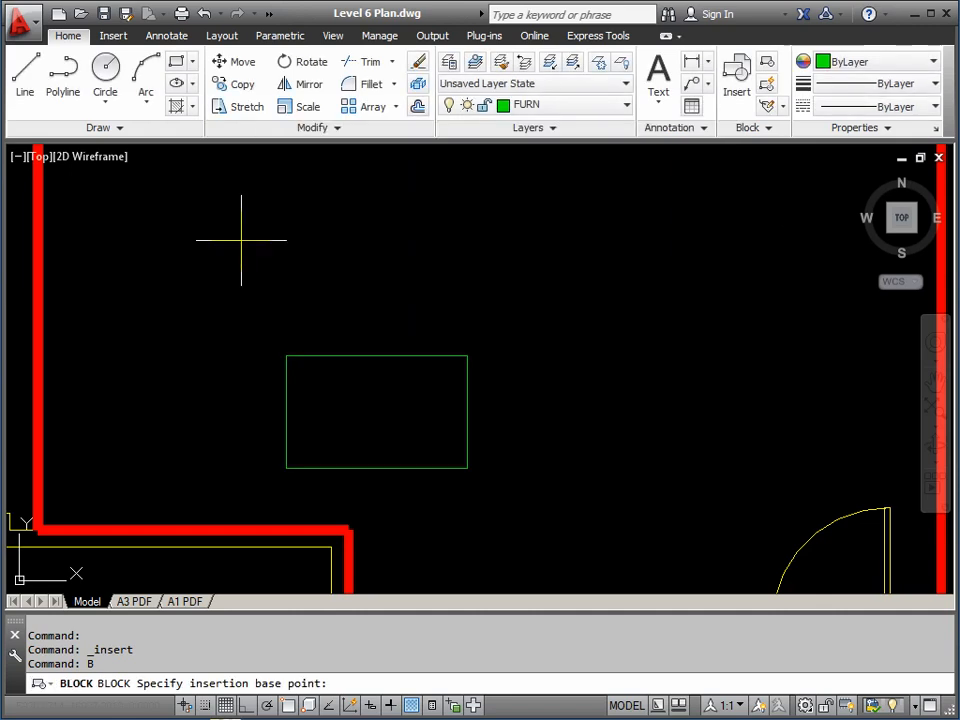
{"action": "left_click", "coordinate": [288, 706]}
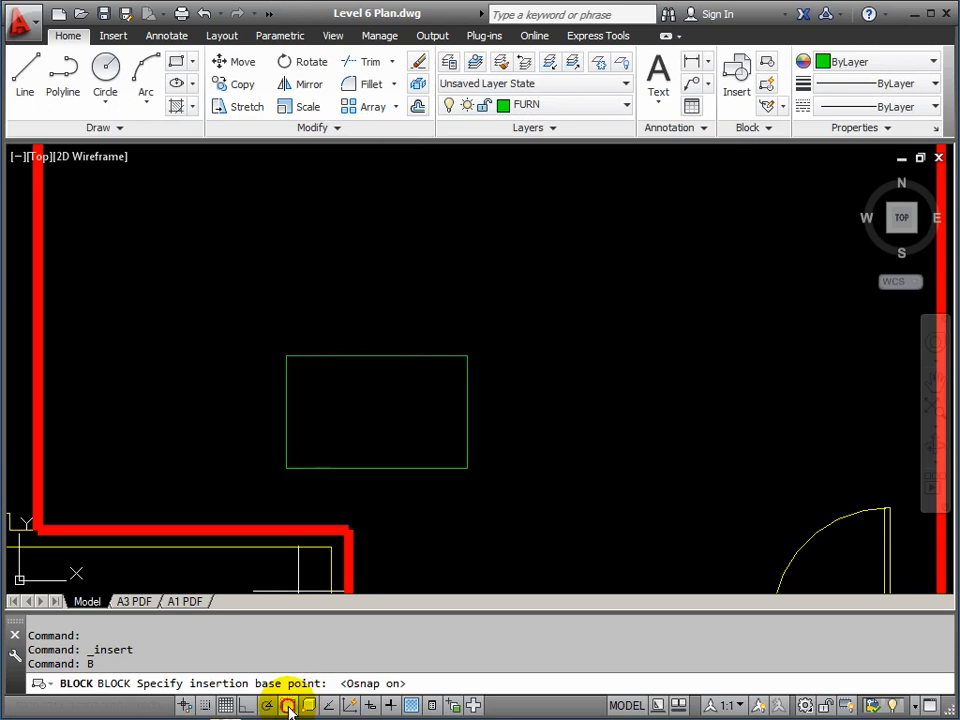
{"action": "left_click", "coordinate": [286, 468]}
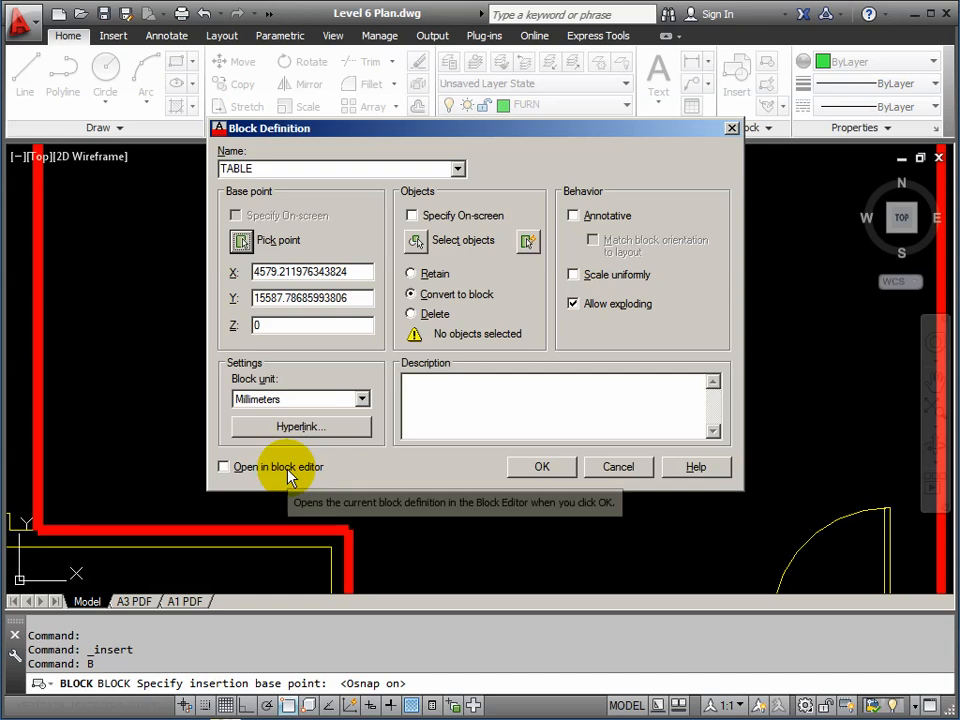
Select the rectangle's four edge lines, toggle Allow exploding, and create the TABLE block
{"action": "left_click", "coordinate": [415, 244]}
{"action": "left_click", "coordinate": [285, 379]}
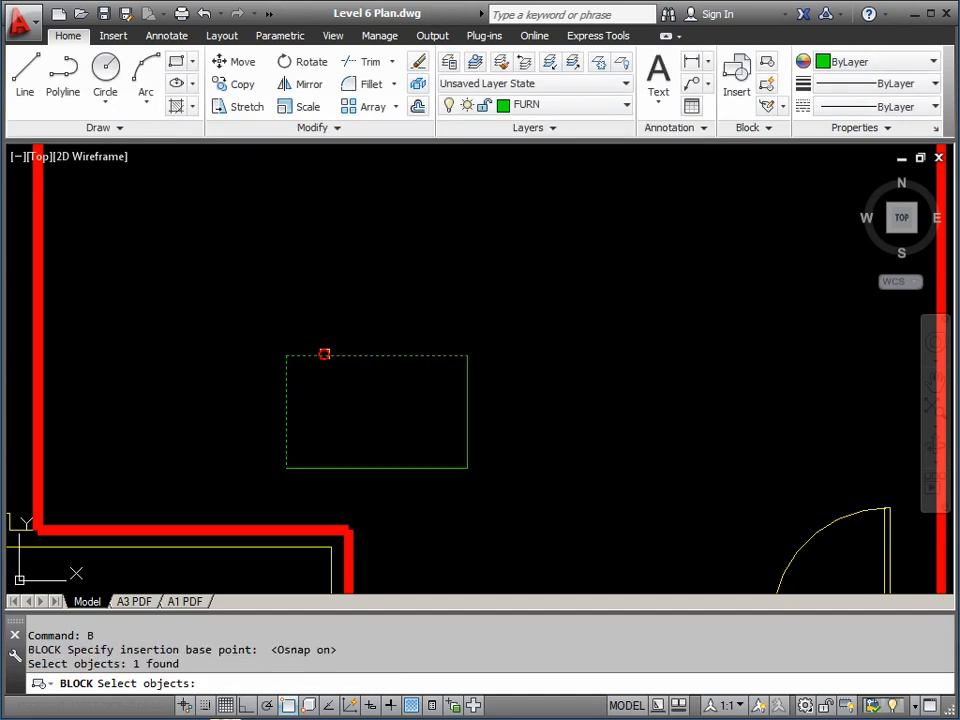
{"action": "left_click", "coordinate": [321, 355]}
{"action": "left_click", "coordinate": [448, 467]}
{"action": "left_click", "coordinate": [466, 435]}
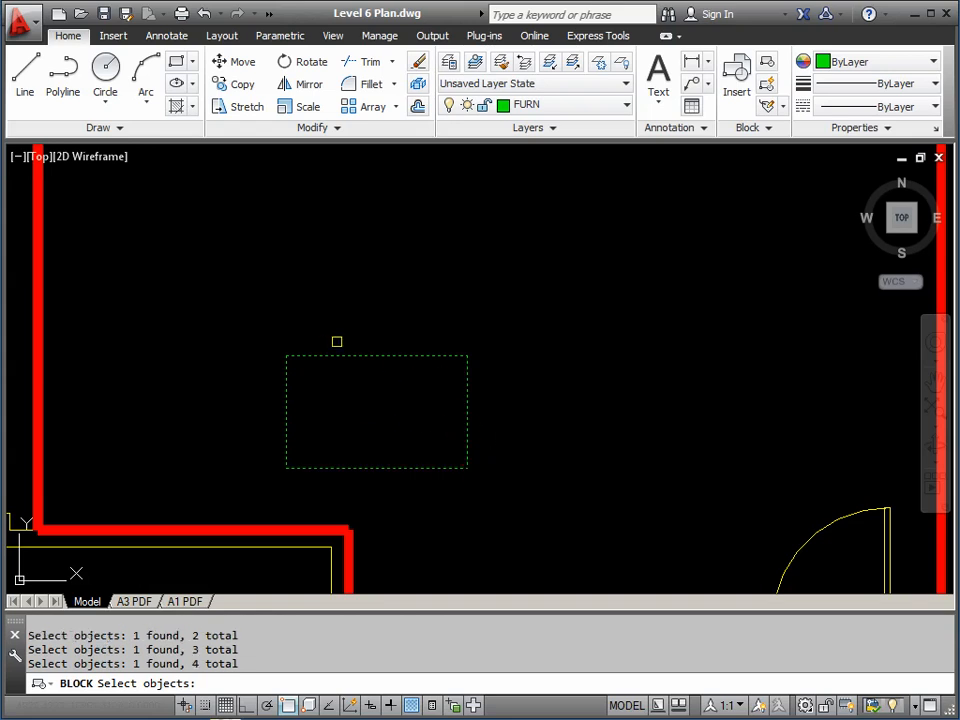
{"action": "key", "text": "Return"}
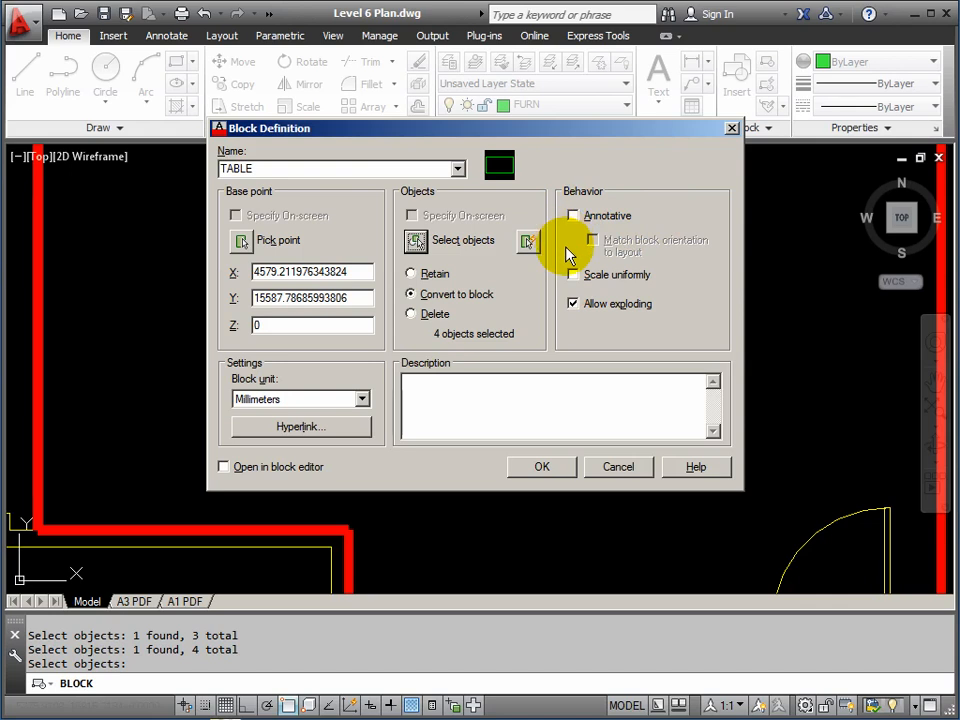
{"action": "left_click", "coordinate": [573, 304]}
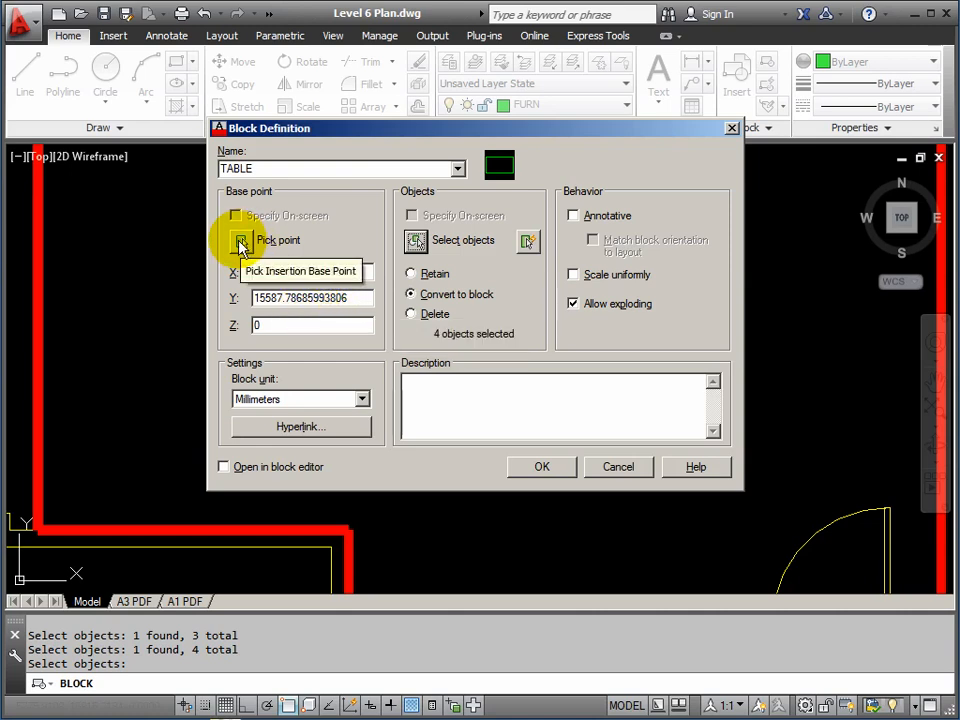
{"action": "left_click", "coordinate": [545, 467]}
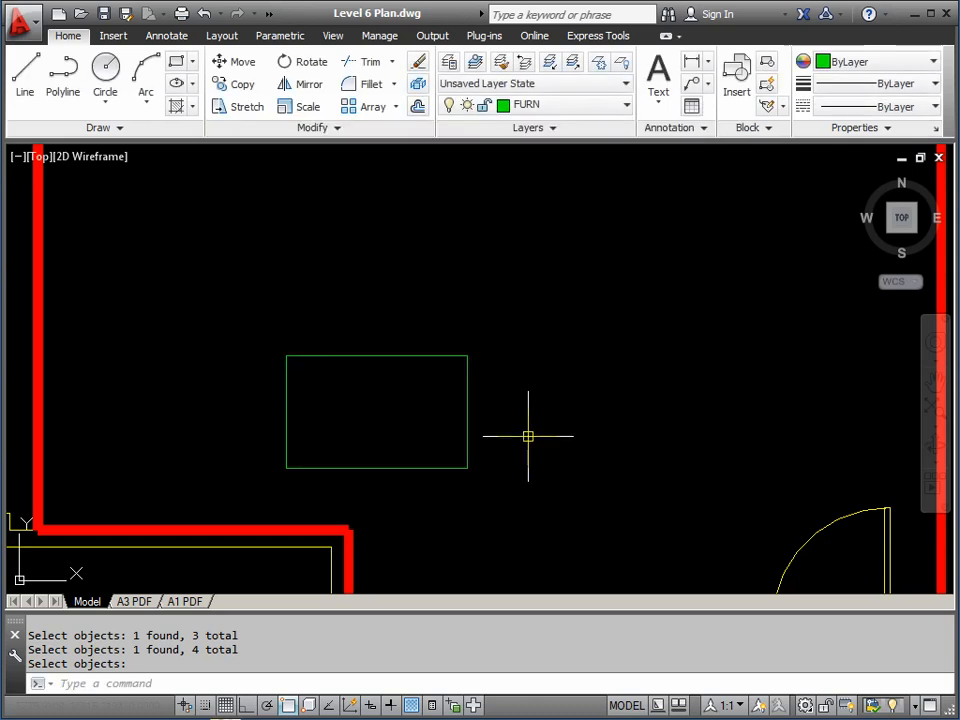
{"action": "key", "text": "Return"}
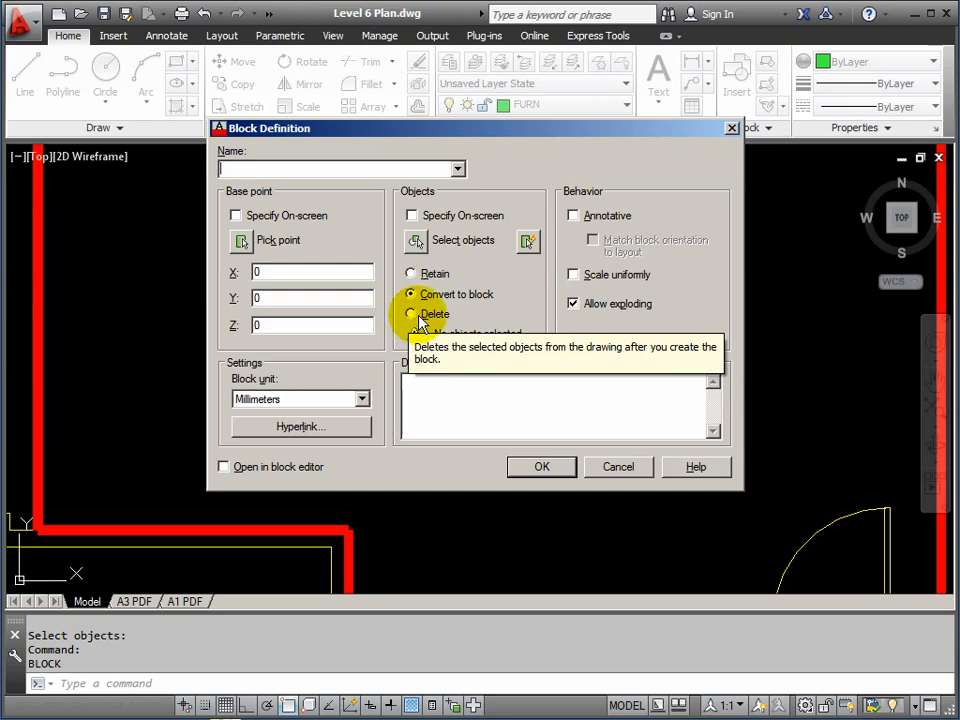
{"action": "left_click", "coordinate": [621, 467]}
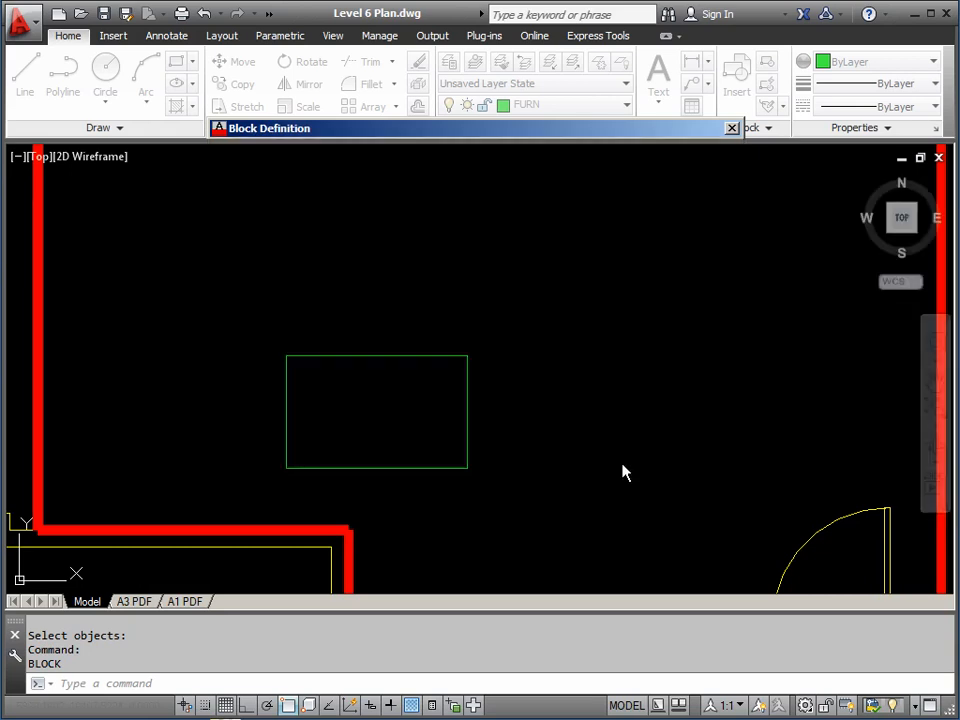
{"action": "left_click", "coordinate": [429, 468]}
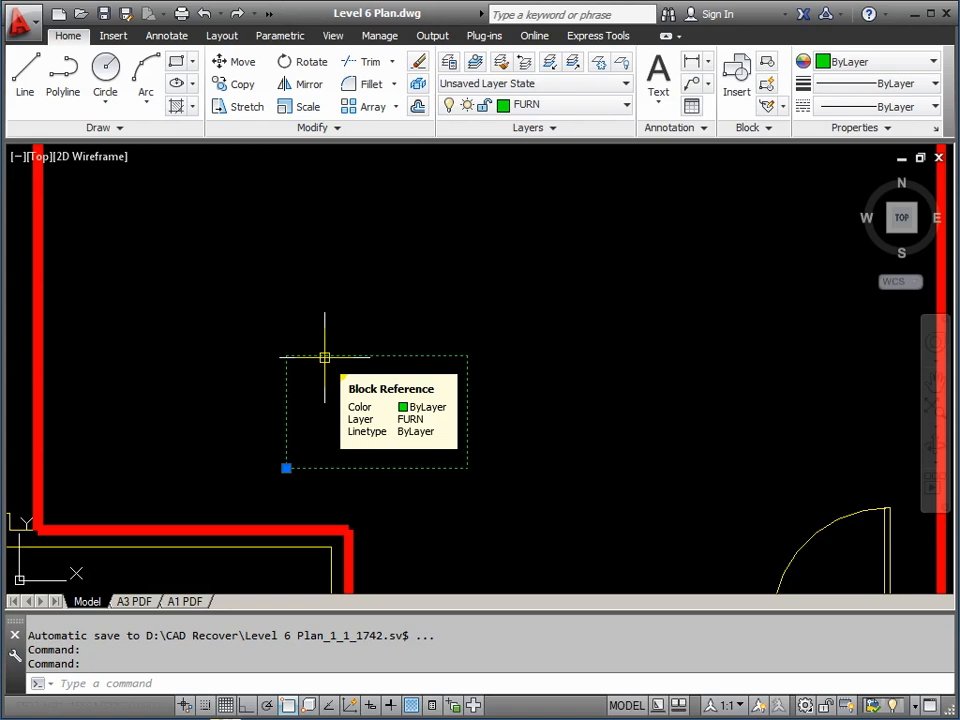
{"action": "key", "text": "Escape"}
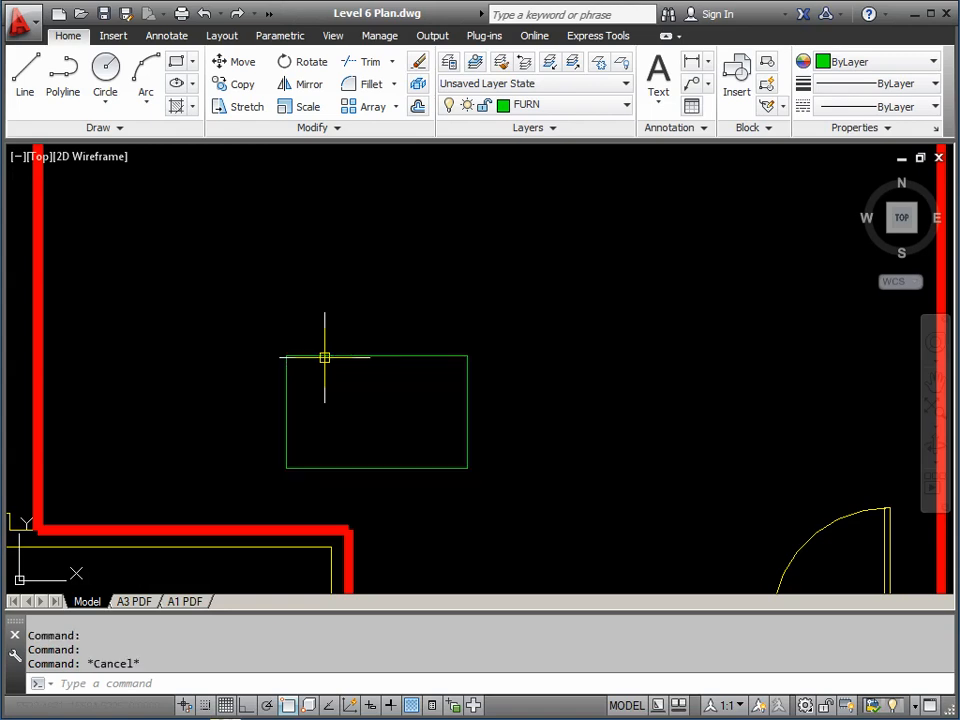
Insert the TABLE block with an on-screen insertion point and rotation fixed at 0
{"action": "left_click", "coordinate": [114, 36]}
{"action": "left_click", "coordinate": [30, 84]}
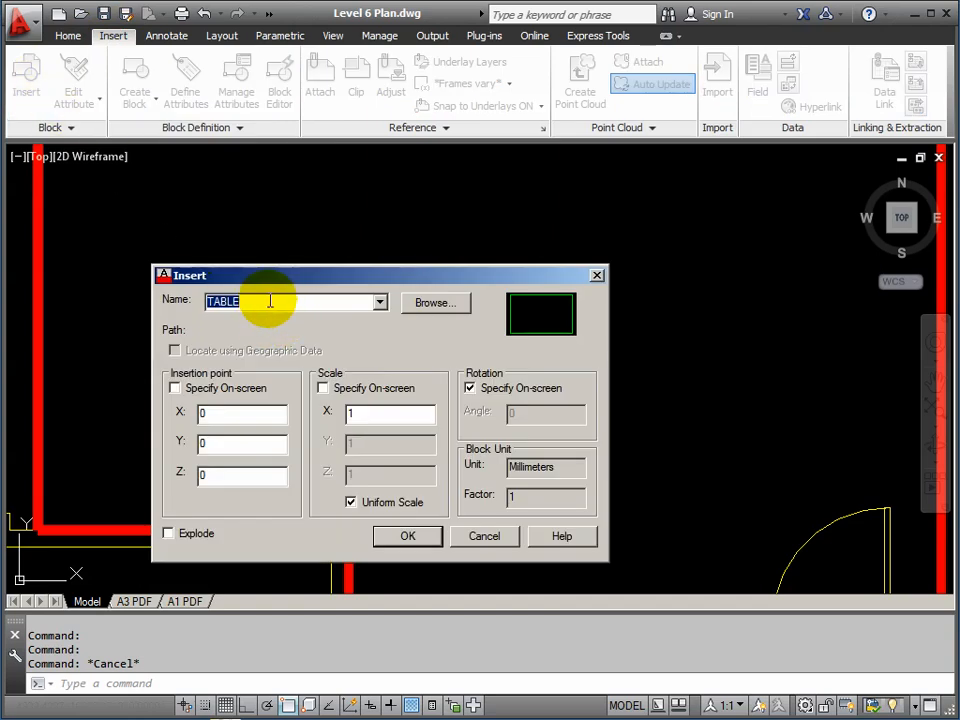
{"action": "left_click", "coordinate": [380, 302]}
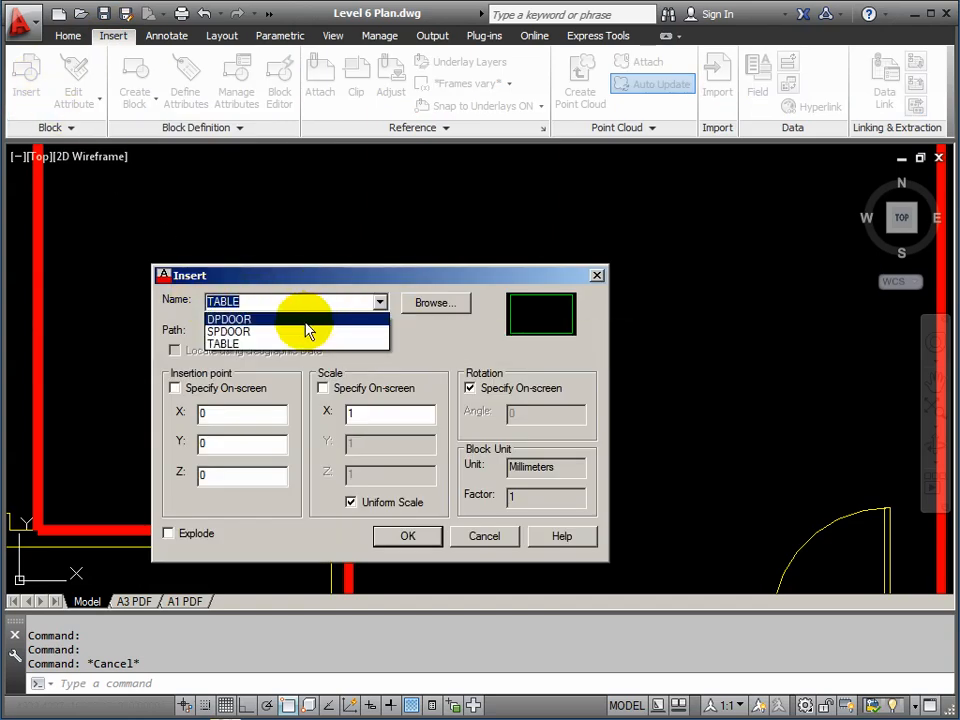
{"action": "left_click", "coordinate": [226, 344]}
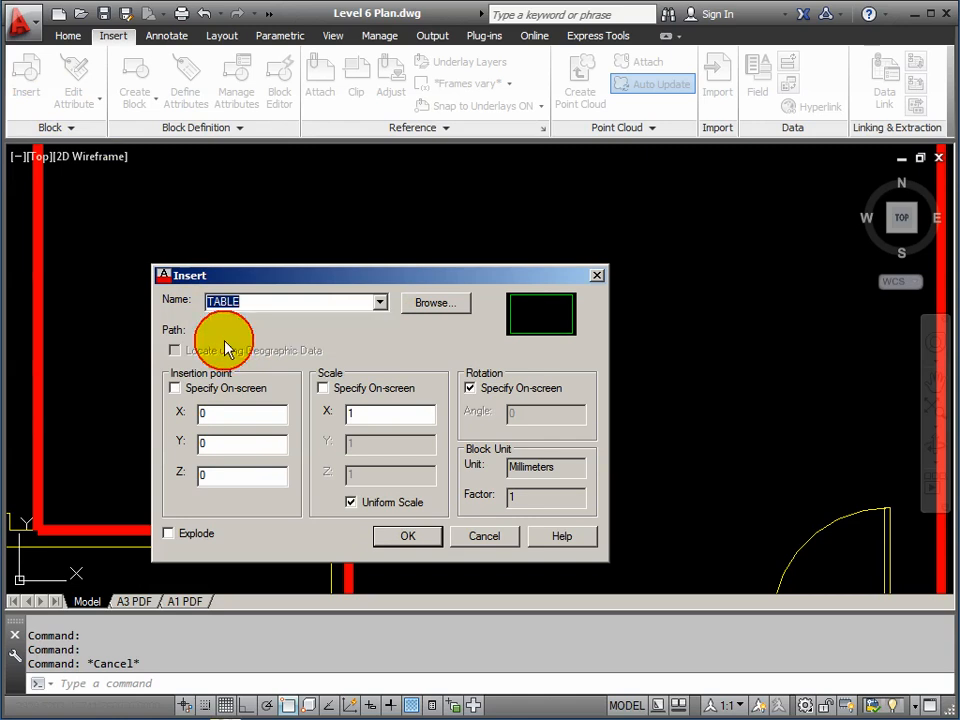
{"action": "left_click", "coordinate": [176, 390]}
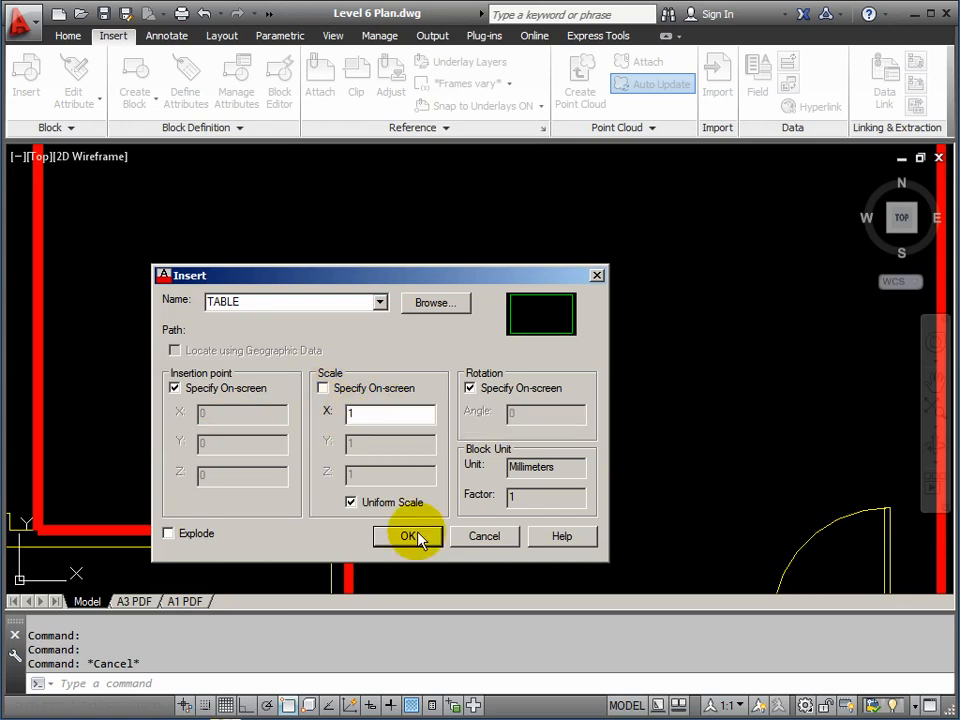
{"action": "left_click", "coordinate": [471, 390]}
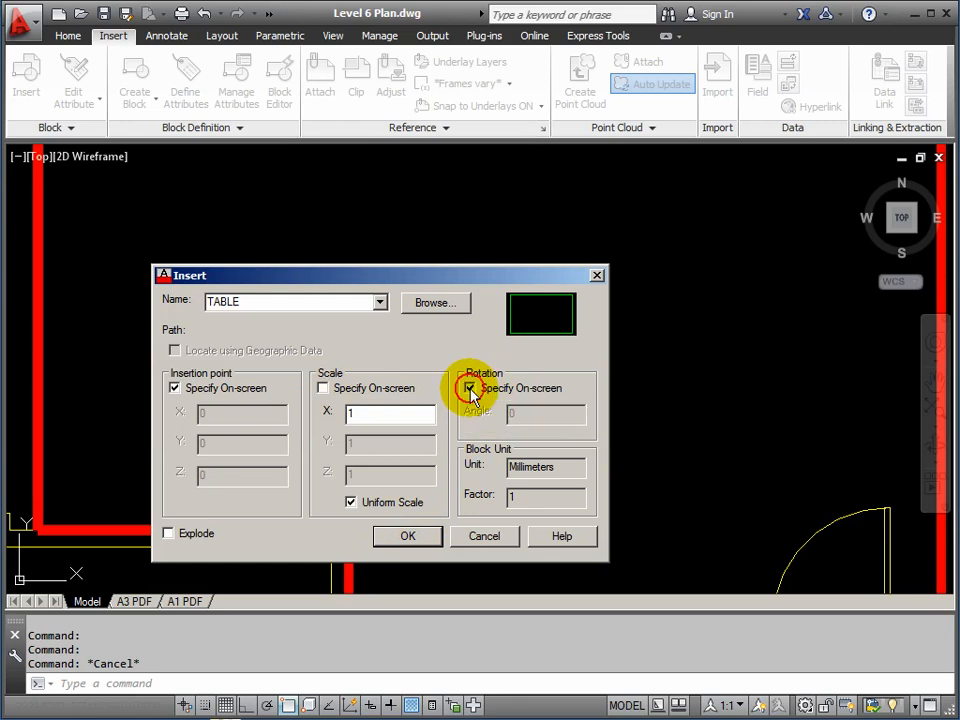
{"action": "left_click", "coordinate": [408, 538]}
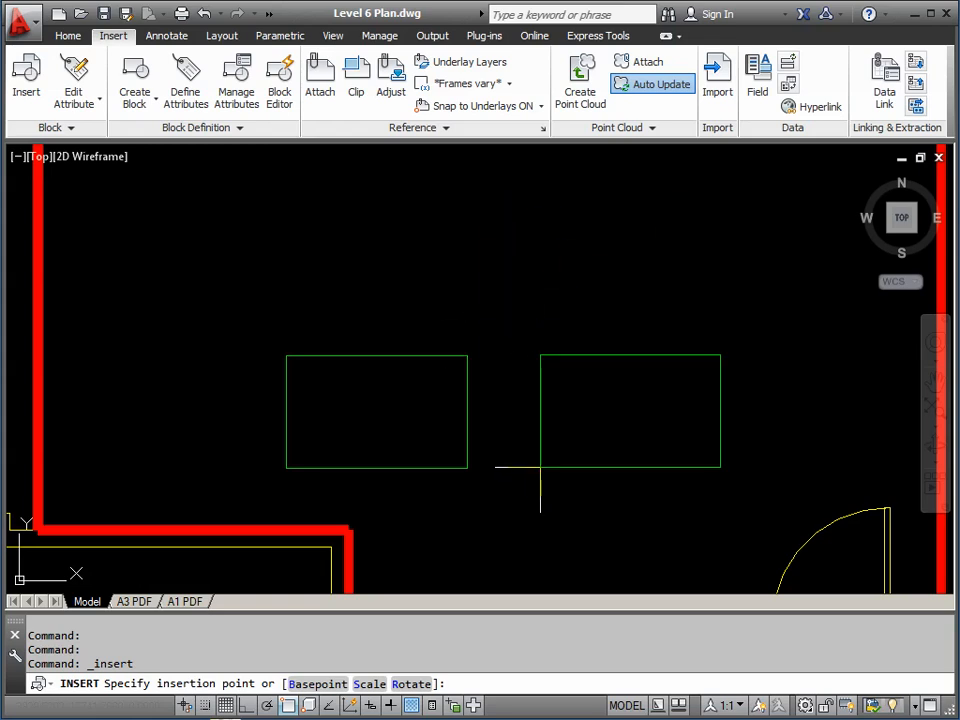
Place the second TABLE block to the right of the original, then start EXPLODE
{"action": "left_click", "coordinate": [540, 467]}
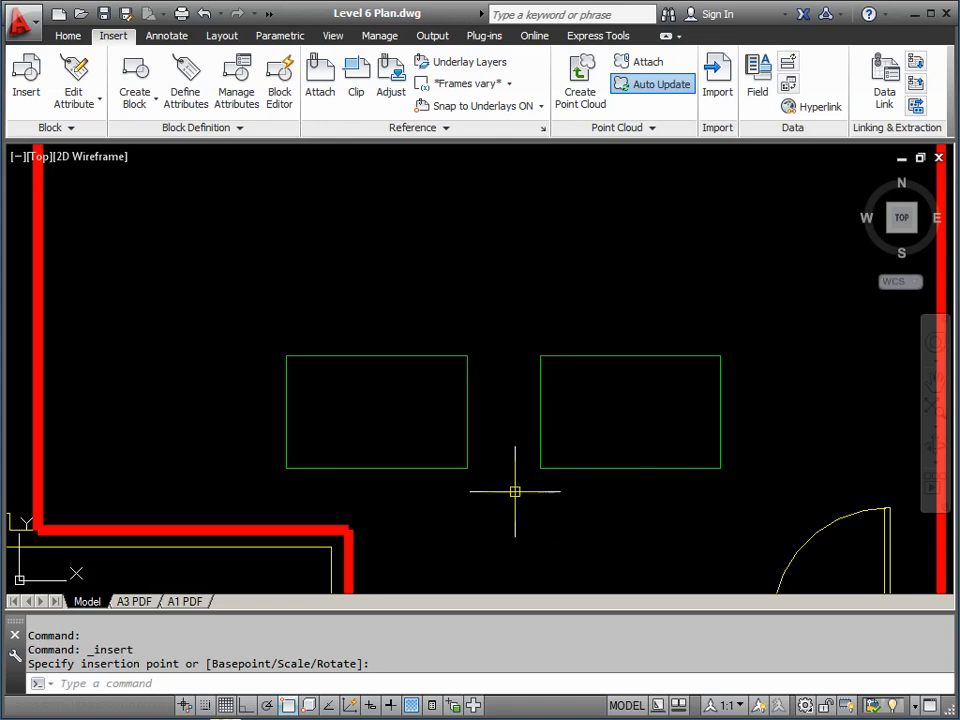
{"action": "mouse_move", "coordinate": [540, 465]}
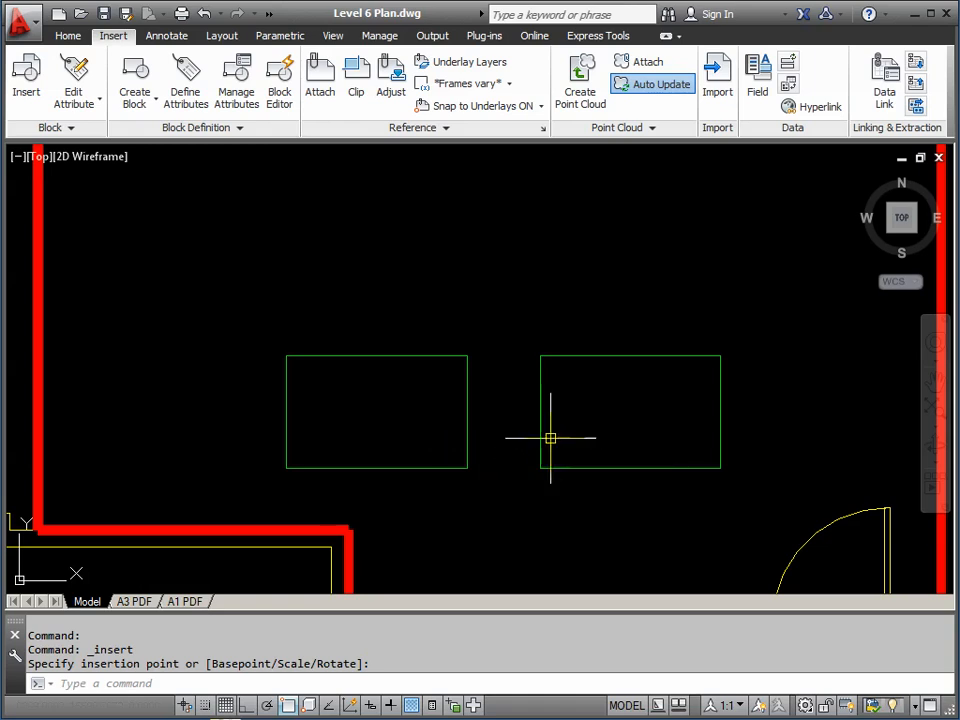
{"action": "mouse_move", "coordinate": [540, 388]}
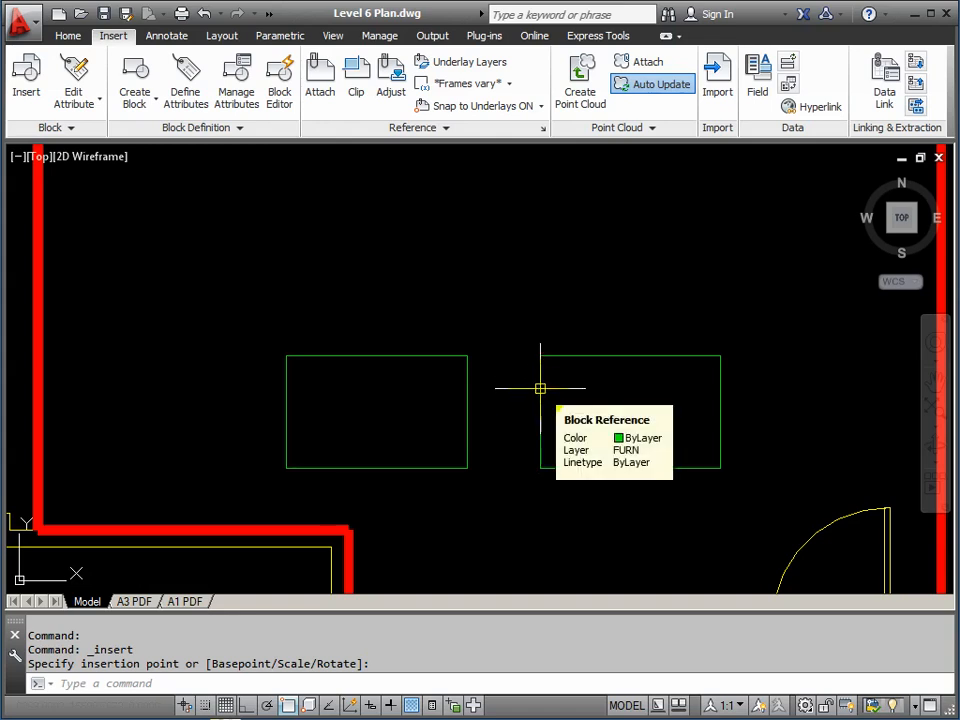
{"action": "left_click", "coordinate": [540, 441]}
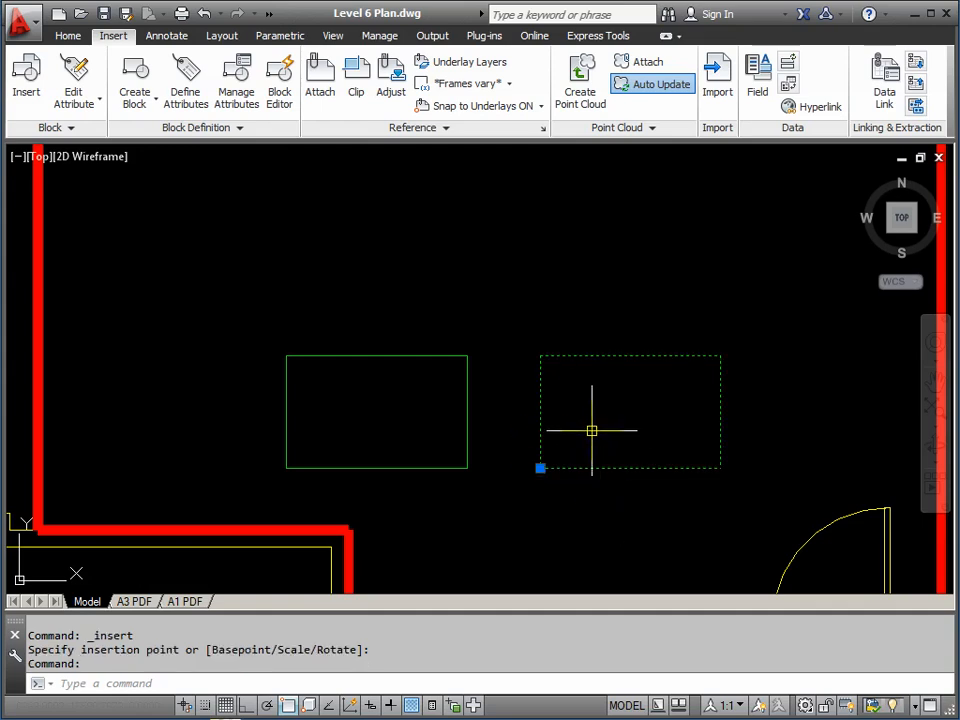
{"action": "key", "text": "Escape"}
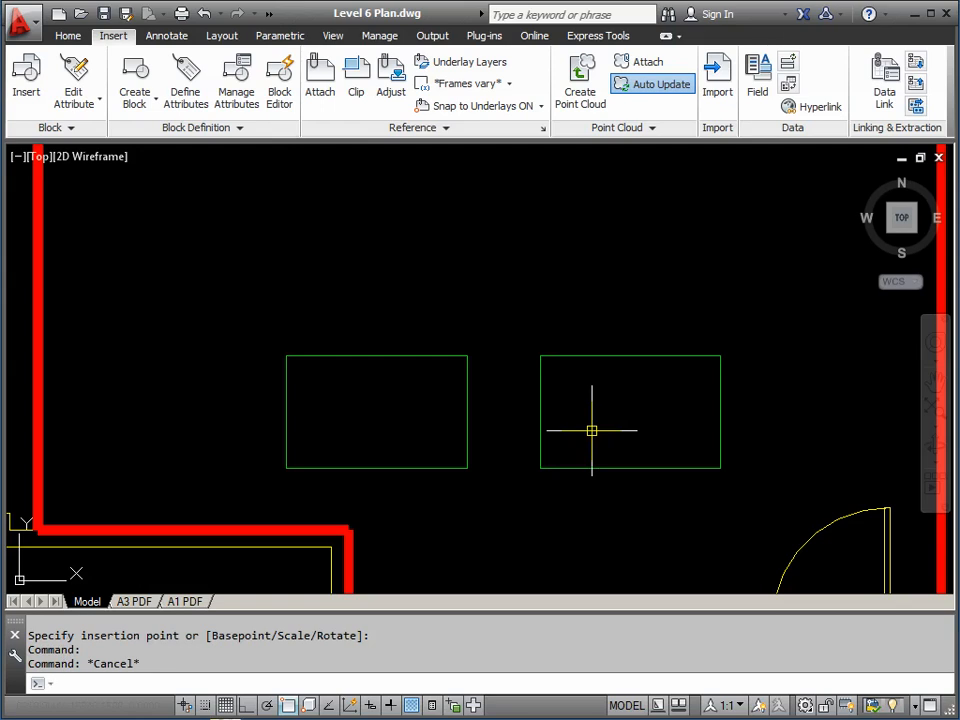
{"action": "key", "text": "Return"}
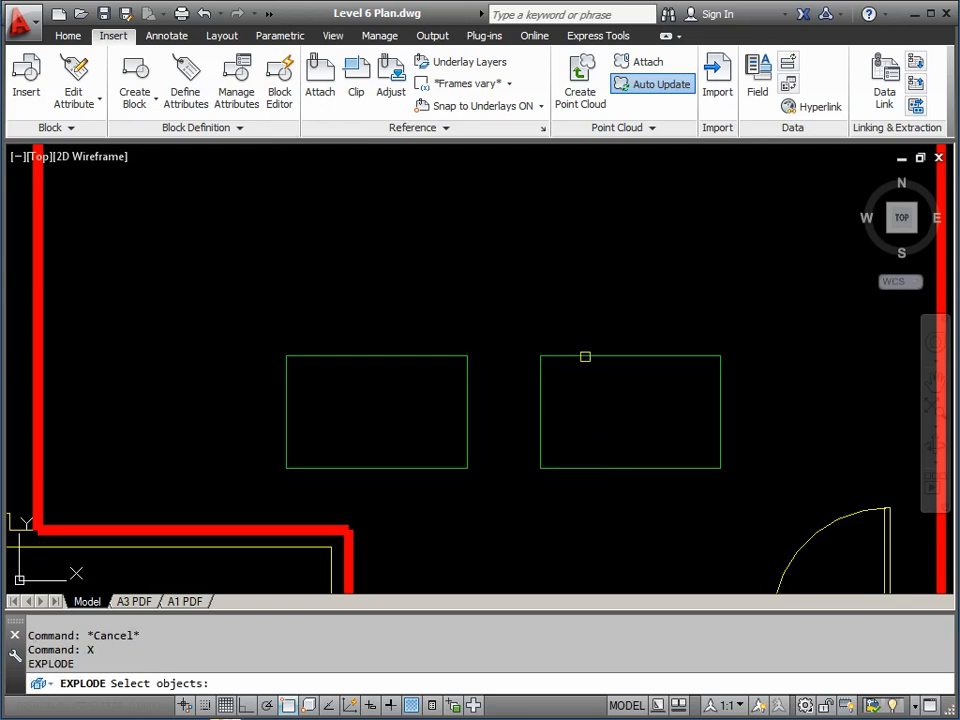
Explode the right-hand table into lines and open Write Block with W
{"action": "left_click", "coordinate": [585, 357]}
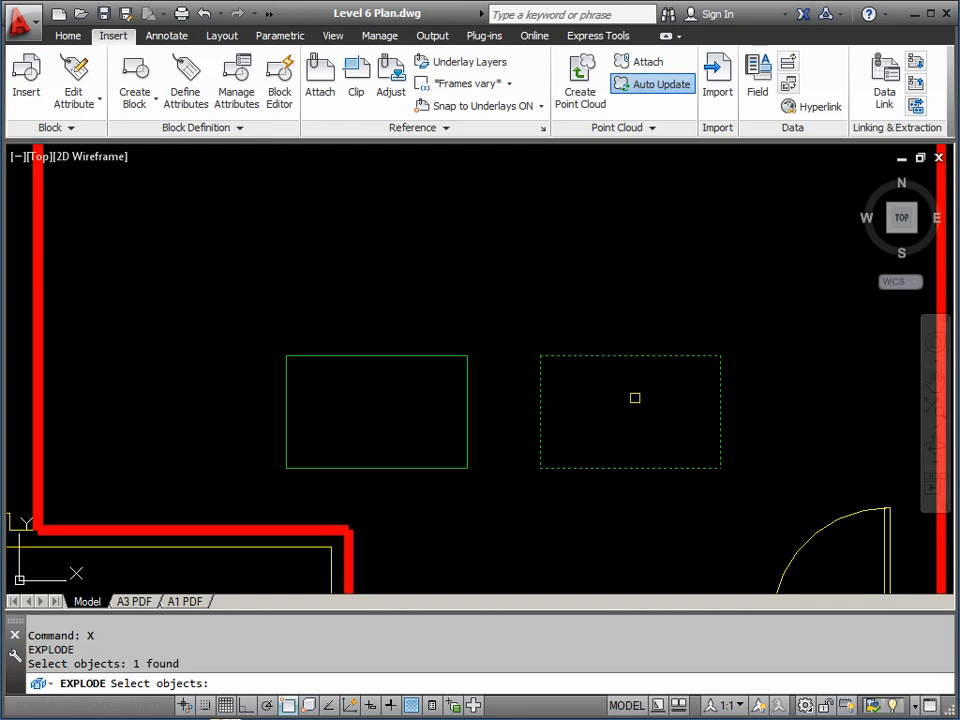
{"action": "key", "text": "Return"}
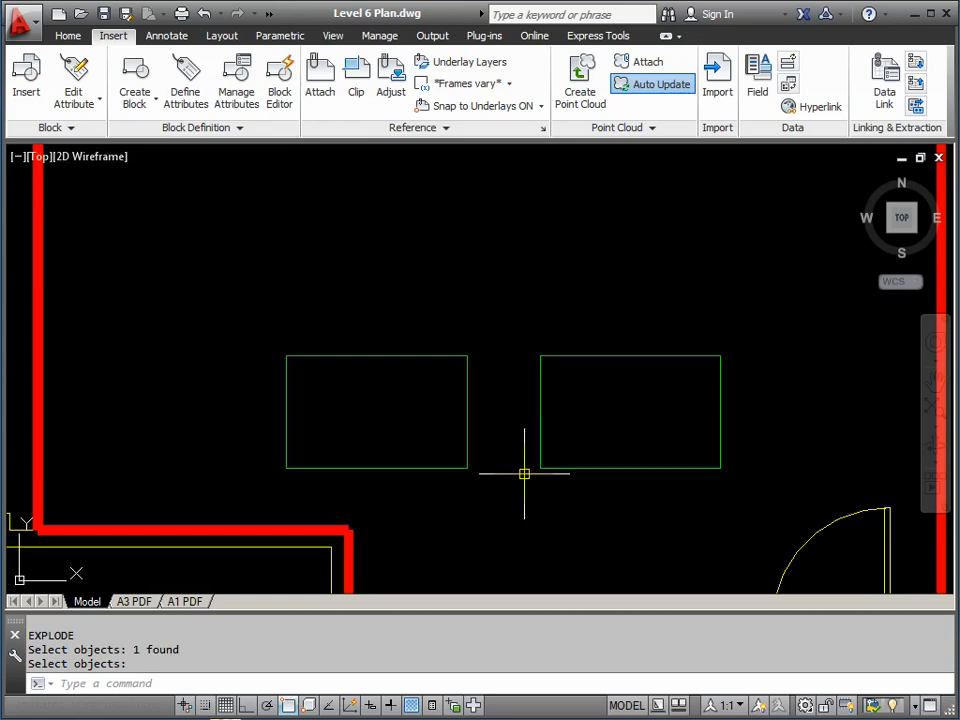
{"action": "type", "text": "w"}
{"action": "key", "text": "Return"}
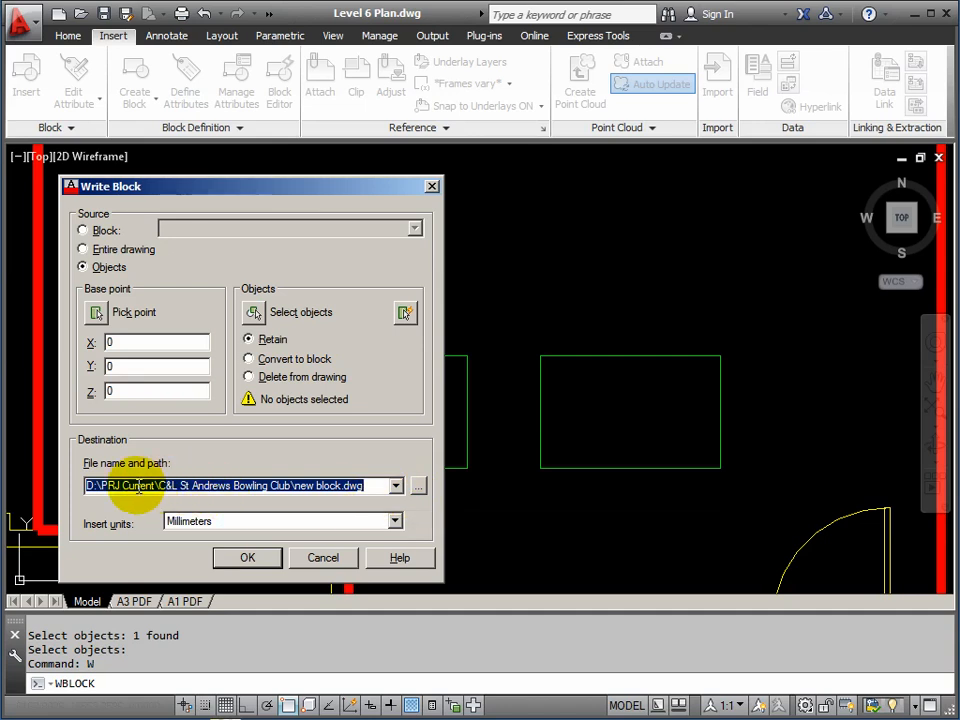
Set the Write Block destination file to TABLE1.dwg in the AutoCAD Course folder
{"action": "left_click", "coordinate": [381, 486]}
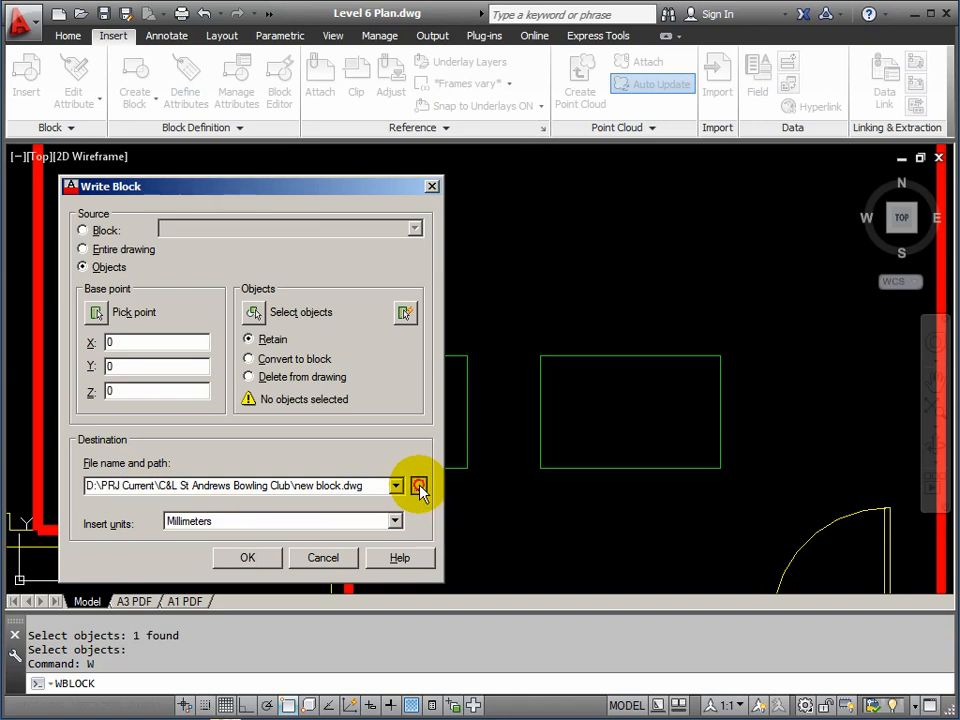
{"action": "left_click", "coordinate": [421, 489]}
{"action": "left_click_drag", "start_coordinate": [658, 132], "coordinate": [407, 138]}
{"action": "left_click", "coordinate": [547, 160]}
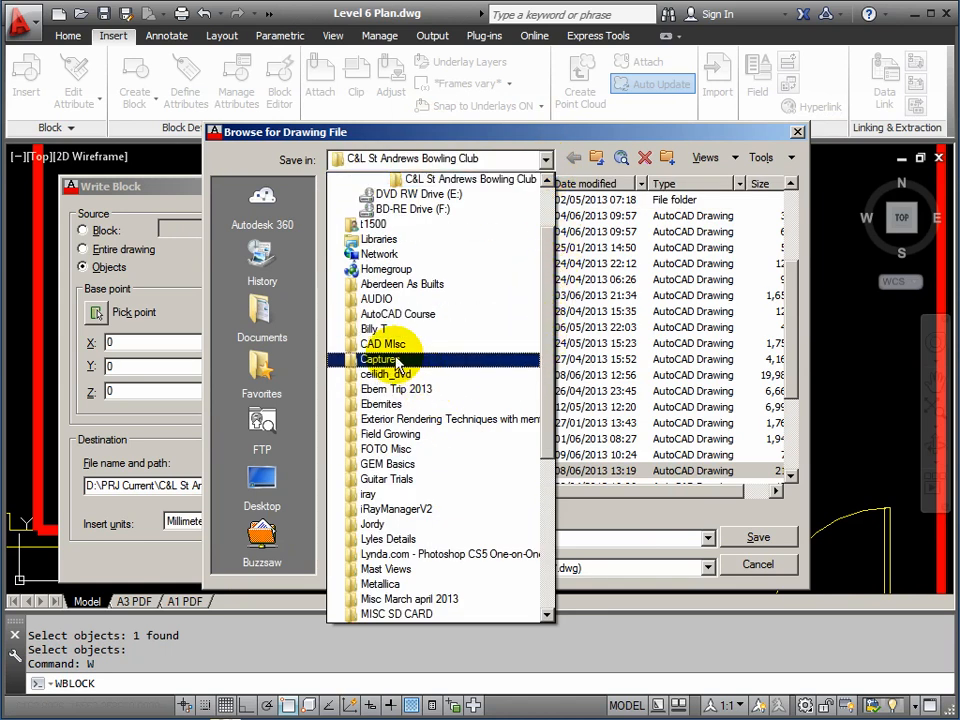
{"action": "left_click", "coordinate": [368, 313]}
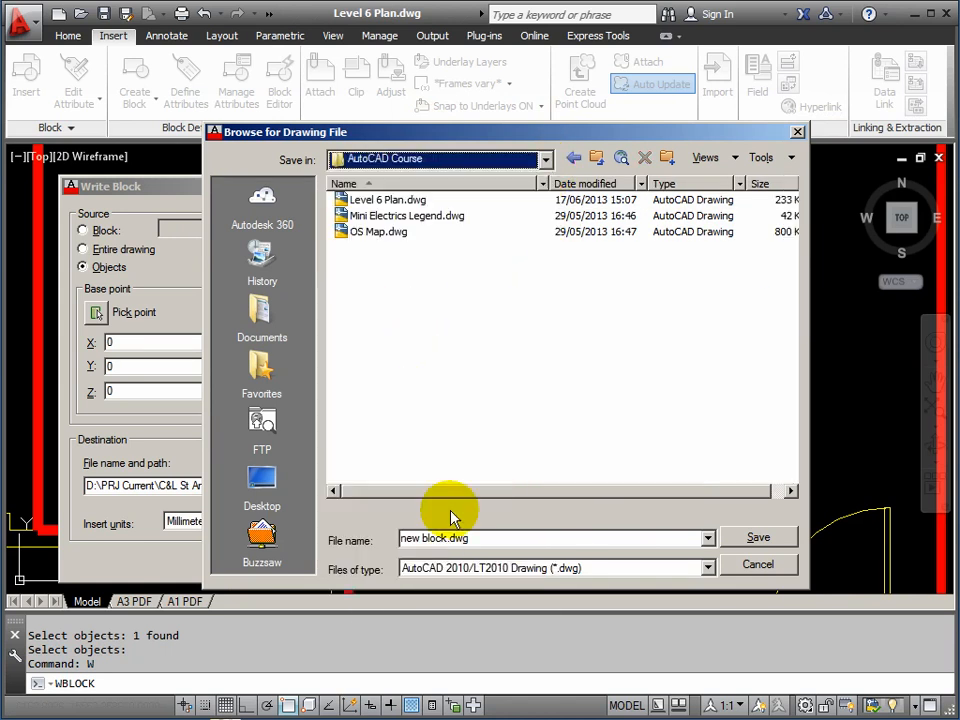
{"action": "left_click", "coordinate": [425, 538]}
{"action": "left_click_drag", "start_coordinate": [443, 538], "coordinate": [349, 542]}
{"action": "key", "text": "BackSpace"}
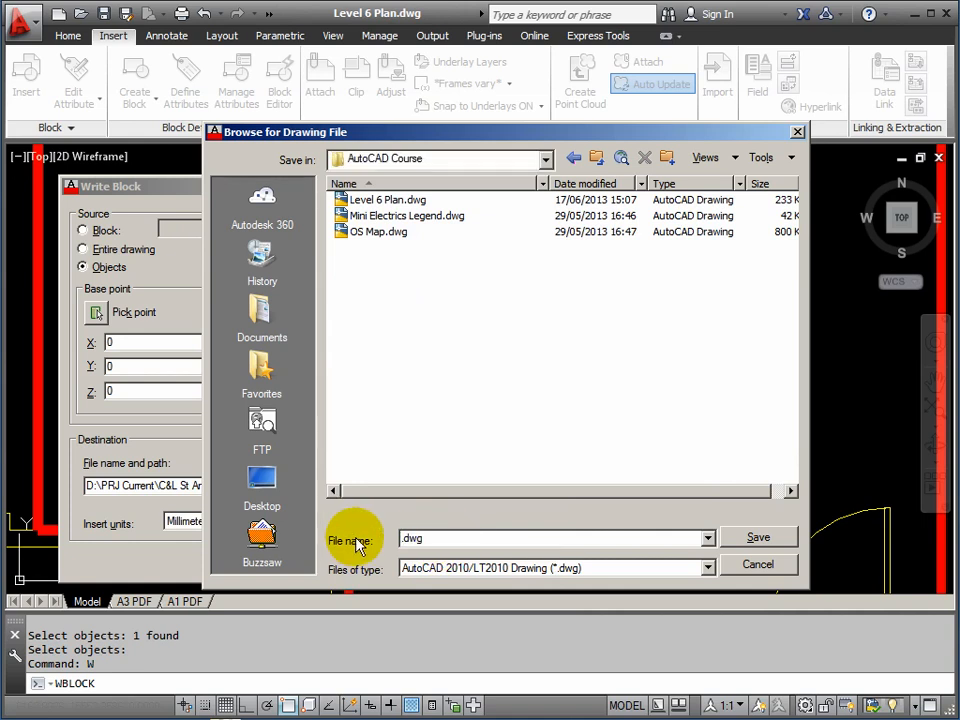
{"action": "type", "text": "TABLE1"}
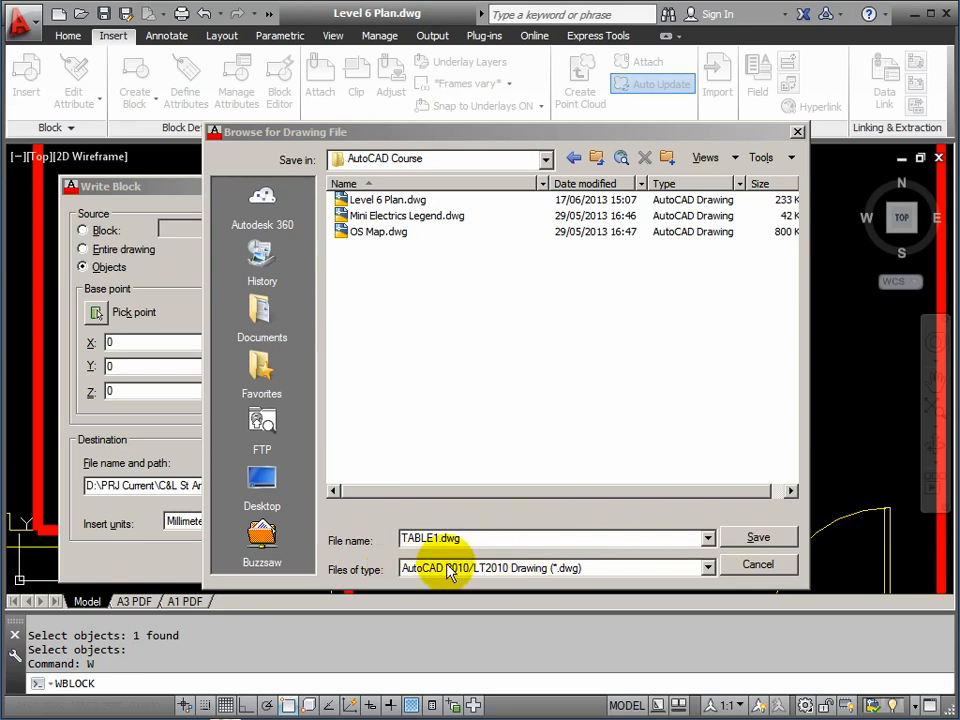
{"action": "left_click_drag", "start_coordinate": [471, 134], "coordinate": [426, 135]}
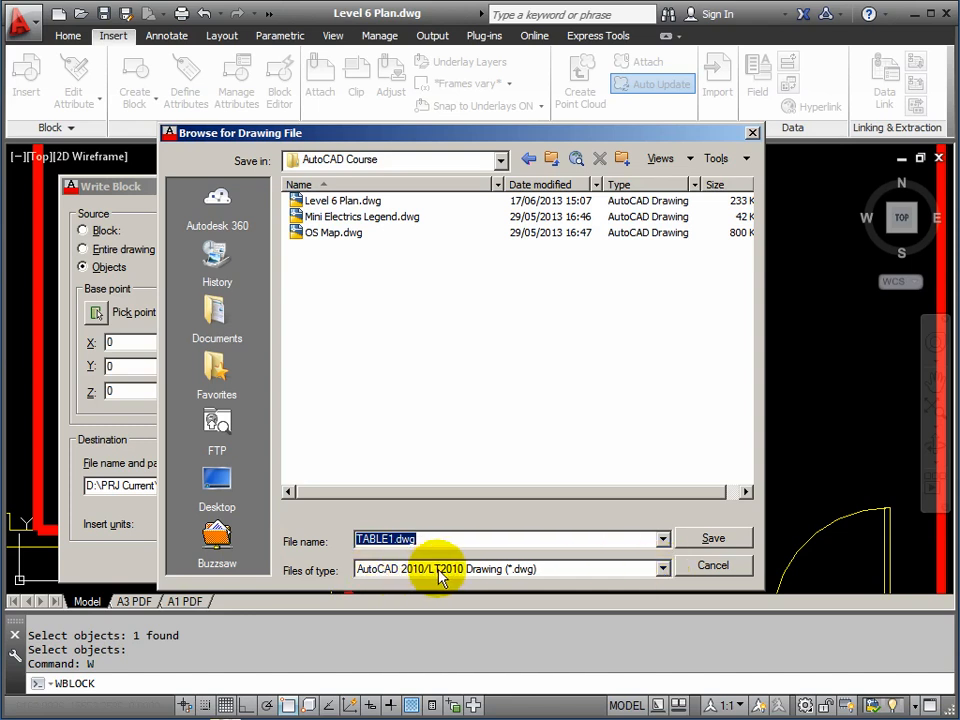
{"action": "left_click", "coordinate": [716, 540]}
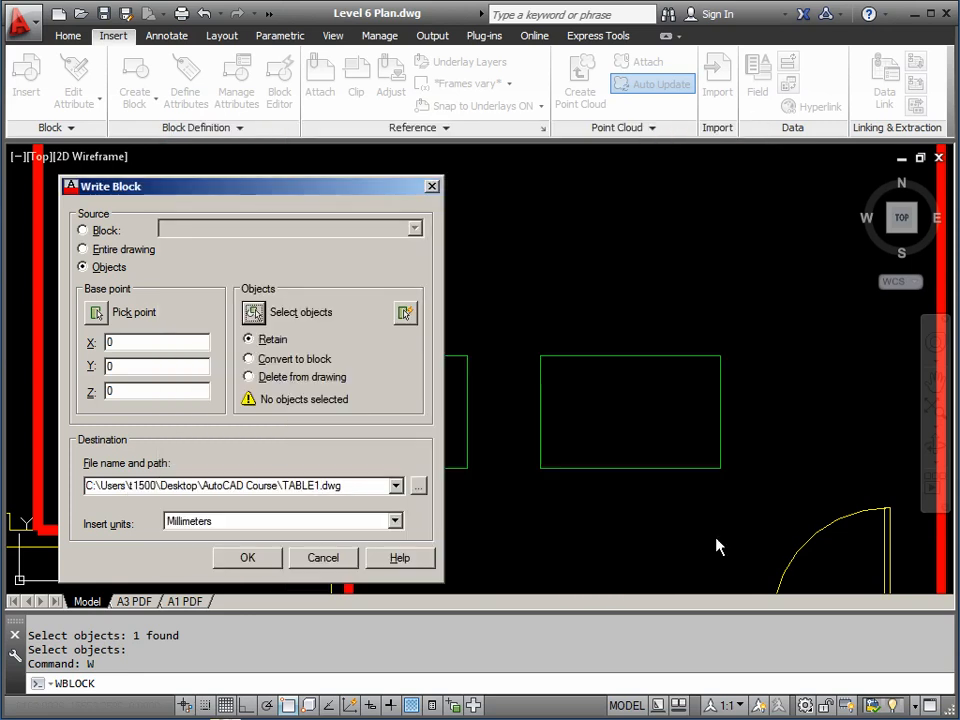
Write the right-hand table's four lines to TABLE1.dwg, based at its lower-left corner, converting them to a block
{"action": "left_click_drag", "start_coordinate": [317, 189], "coordinate": [343, 180]}
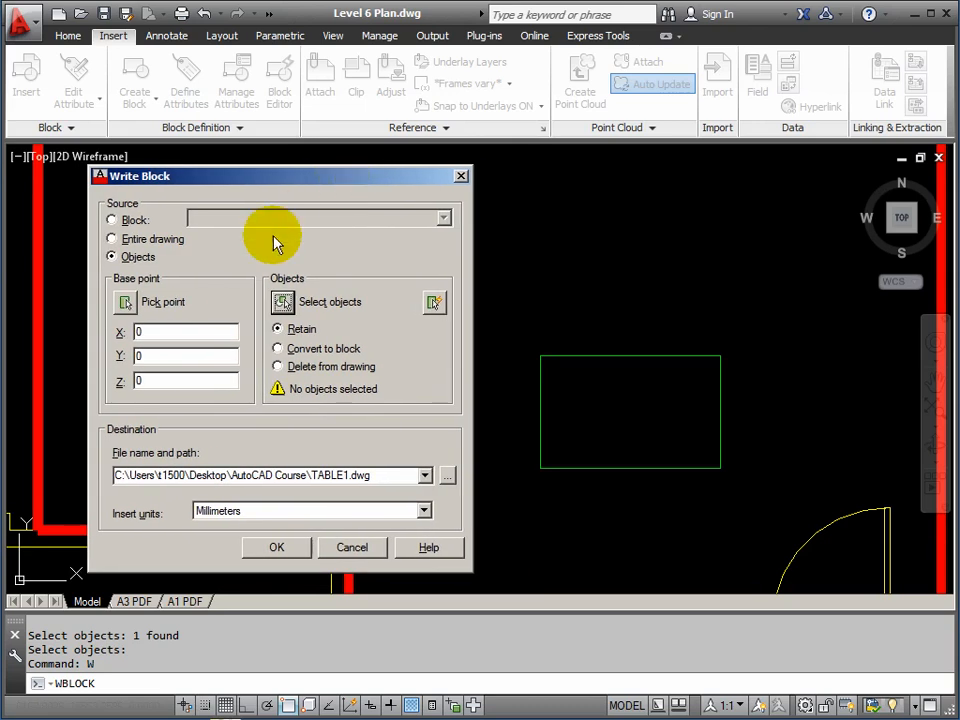
{"action": "left_click", "coordinate": [125, 303]}
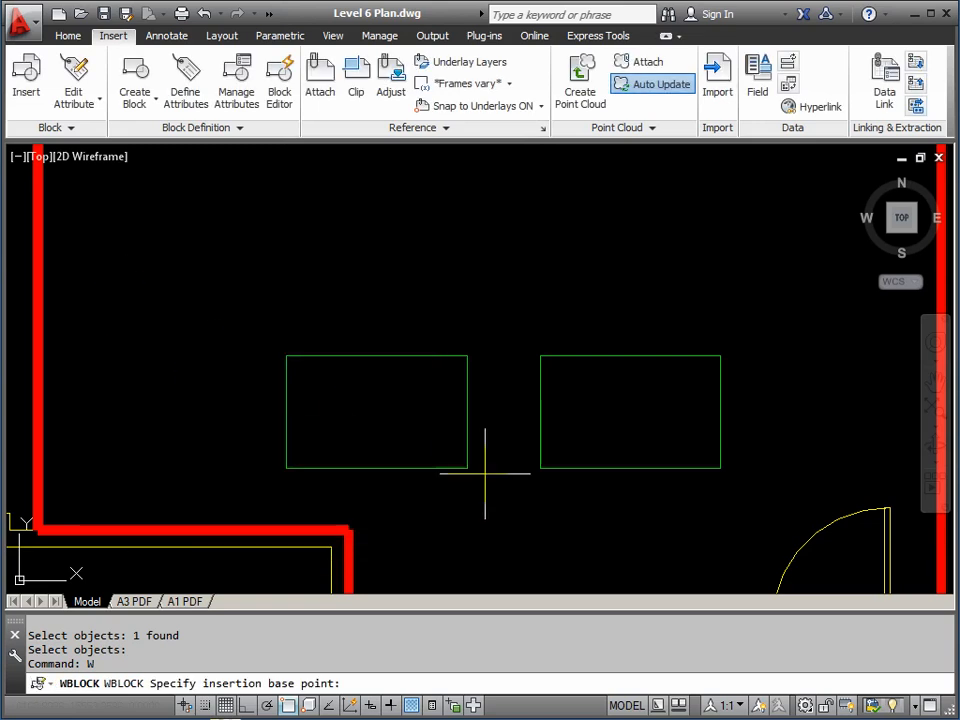
{"action": "left_click", "coordinate": [540, 468]}
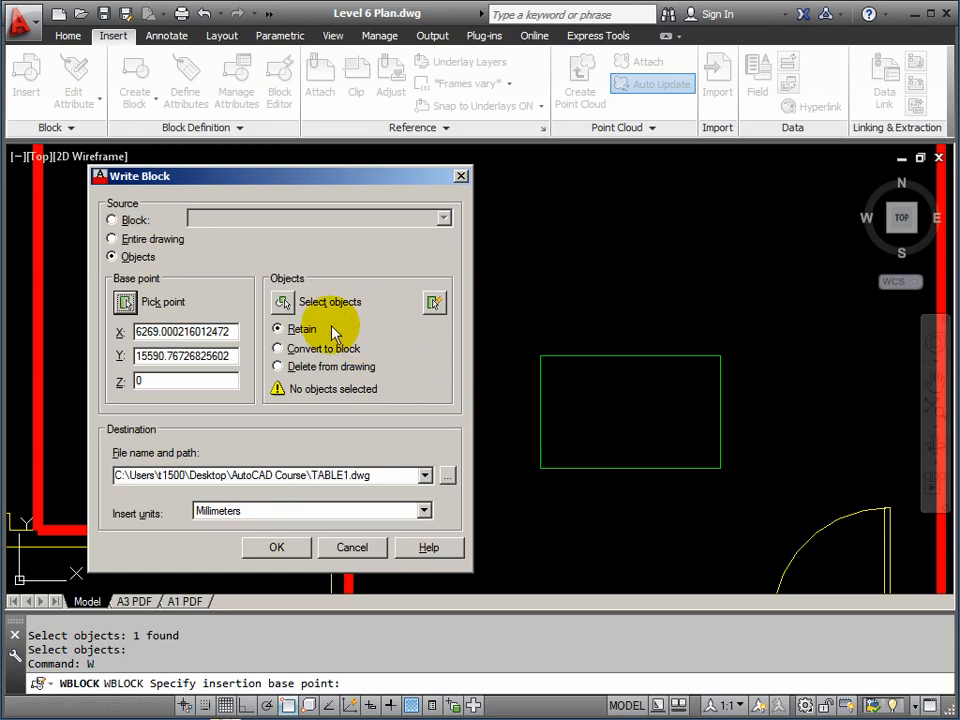
{"action": "left_click", "coordinate": [284, 304]}
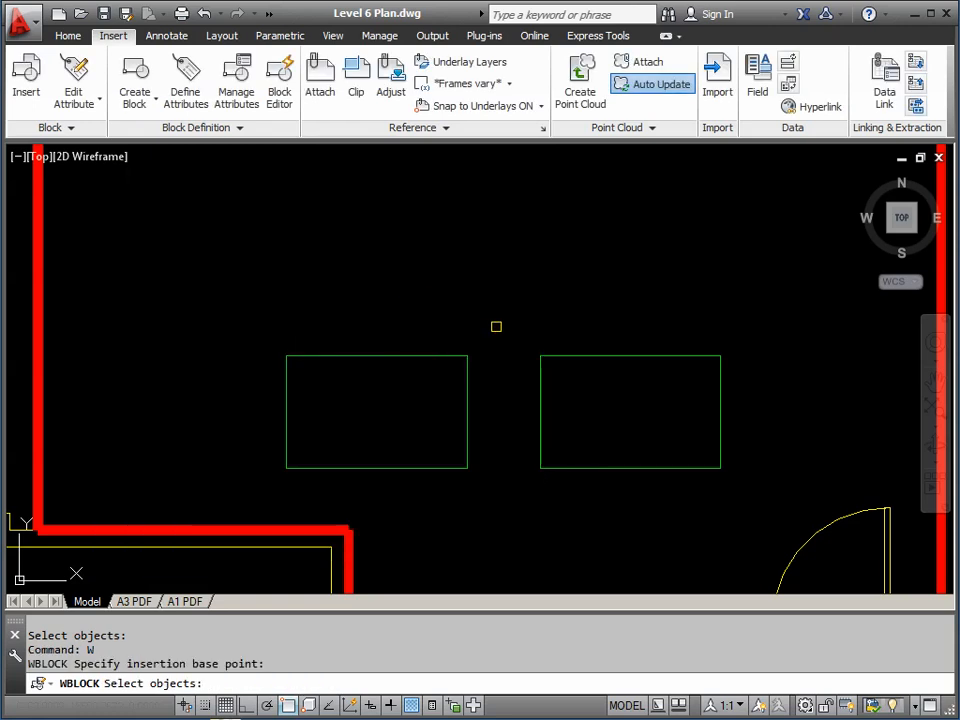
{"action": "left_click", "coordinate": [517, 326]}
{"action": "left_click", "coordinate": [746, 489]}
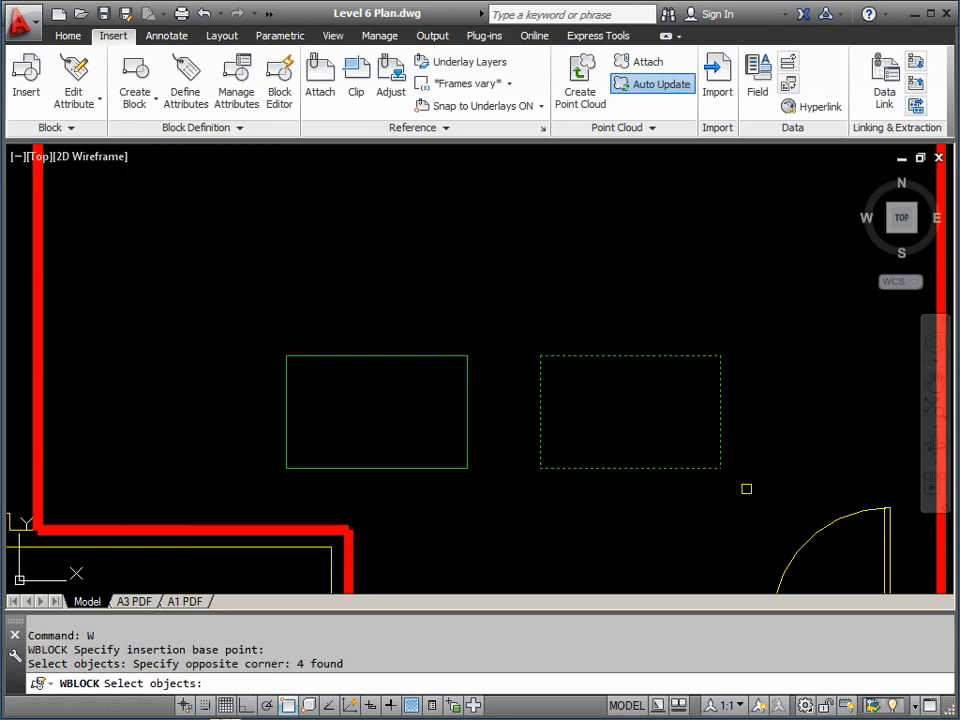
{"action": "key", "text": "Return"}
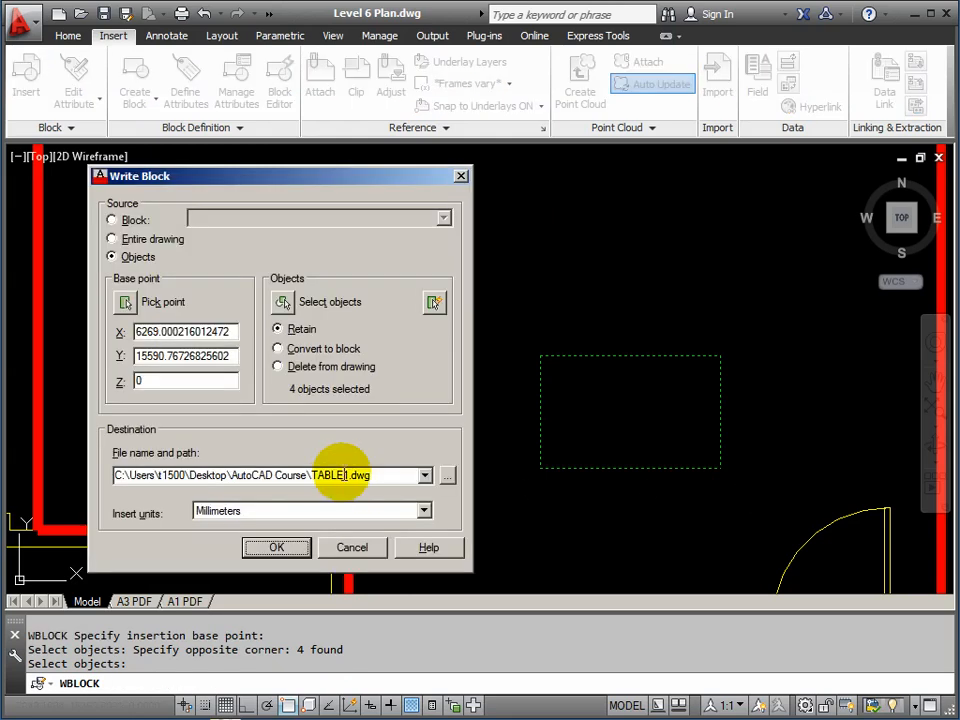
{"action": "left_click", "coordinate": [278, 349]}
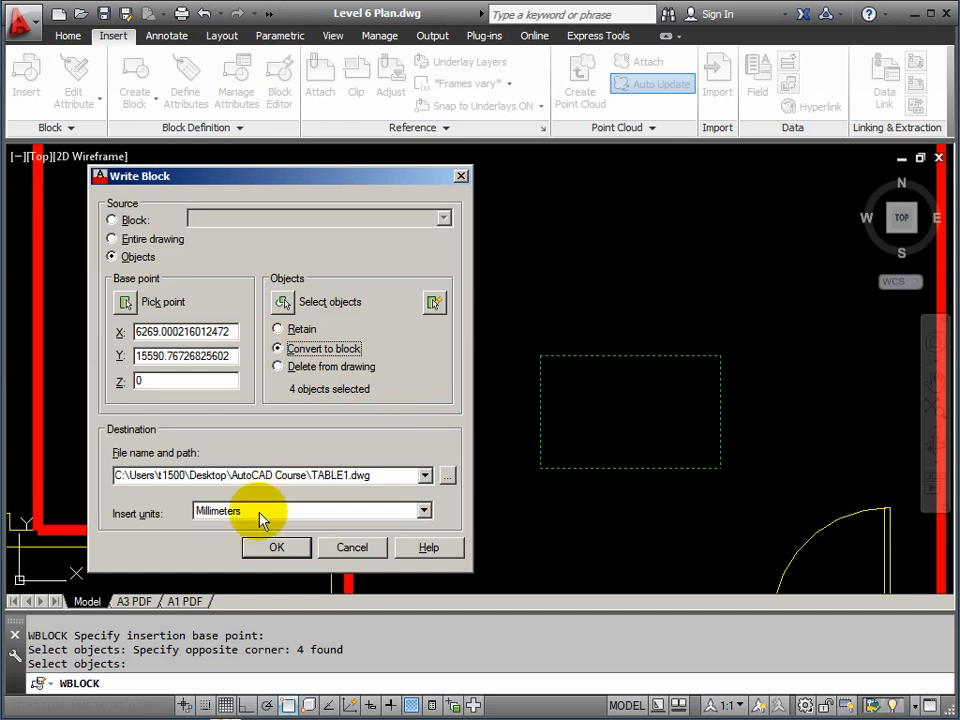
{"action": "left_click", "coordinate": [278, 550]}
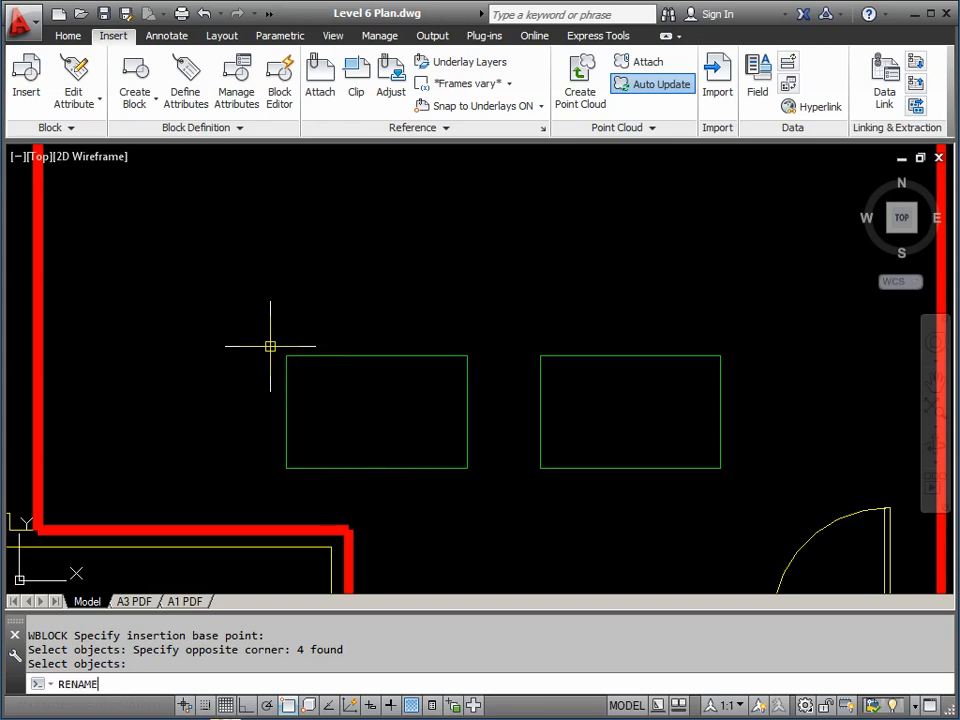
Use RENAME to change the TABLE block's name to TABLE2
{"action": "key", "text": "Return"}
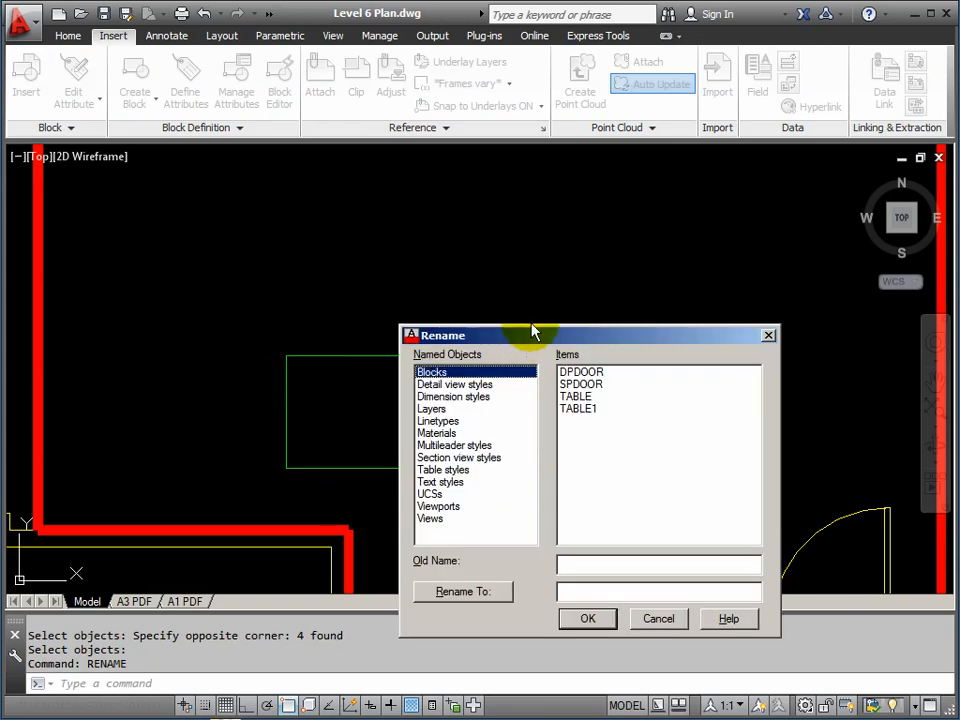
{"action": "left_click_drag", "start_coordinate": [528, 341], "coordinate": [442, 270]}
{"action": "left_click", "coordinate": [490, 328]}
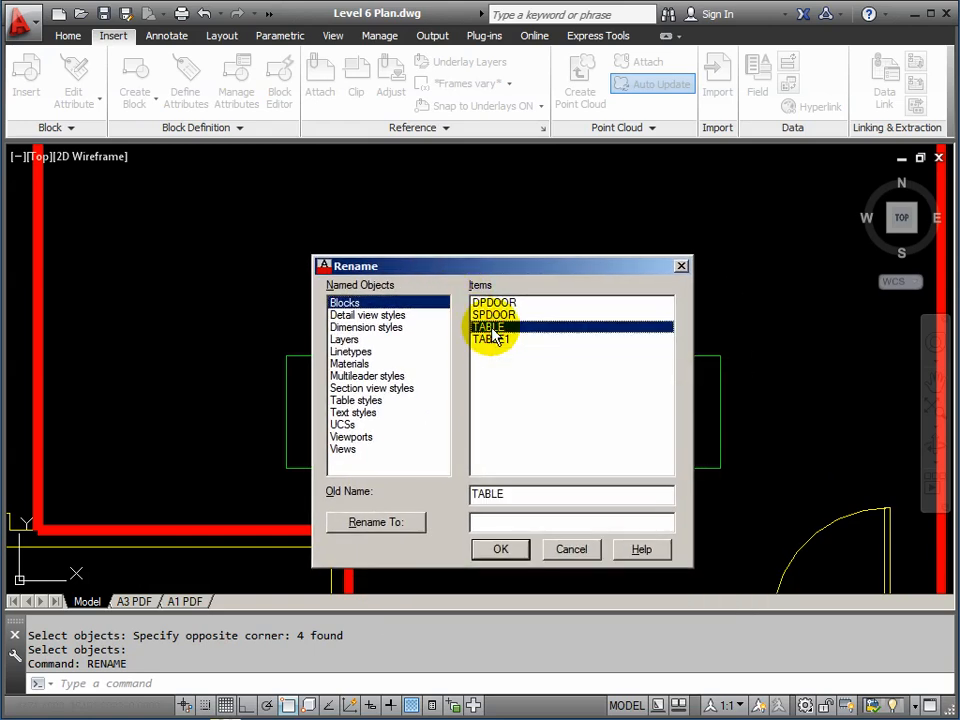
{"action": "left_click", "coordinate": [491, 522]}
{"action": "type", "text": "TABLE2"}
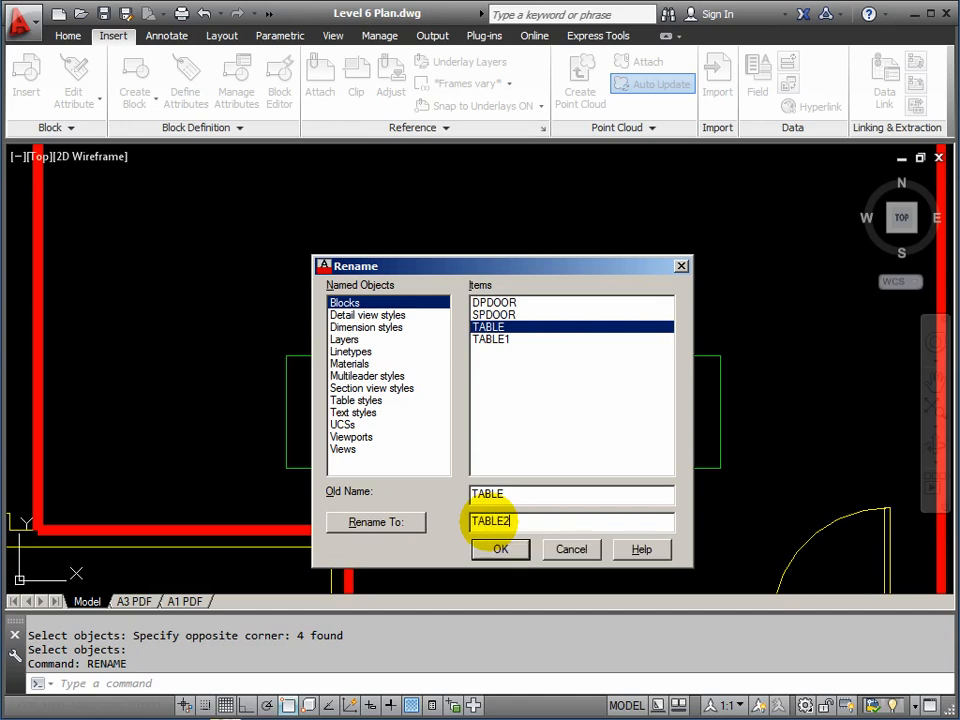
{"action": "left_click", "coordinate": [376, 523]}
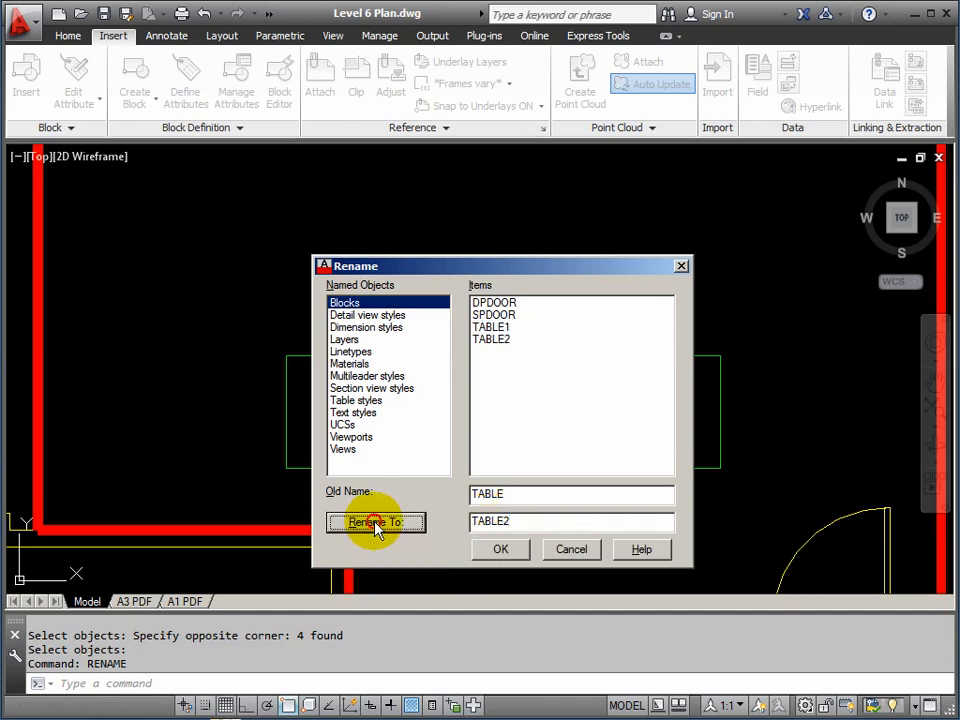
{"action": "left_click", "coordinate": [502, 551]}
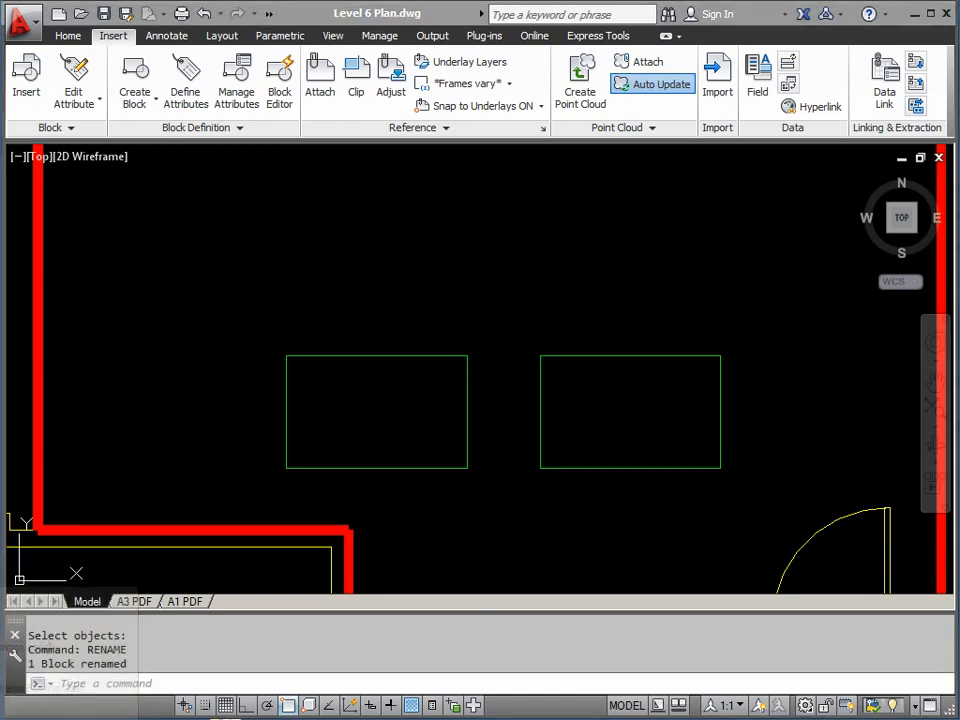
Check TABLE1.dwg (67 KB) in the AutoCAD Course folder, then return to the Level 6 plan
{"action": "left_click", "coordinate": [225, 719]}
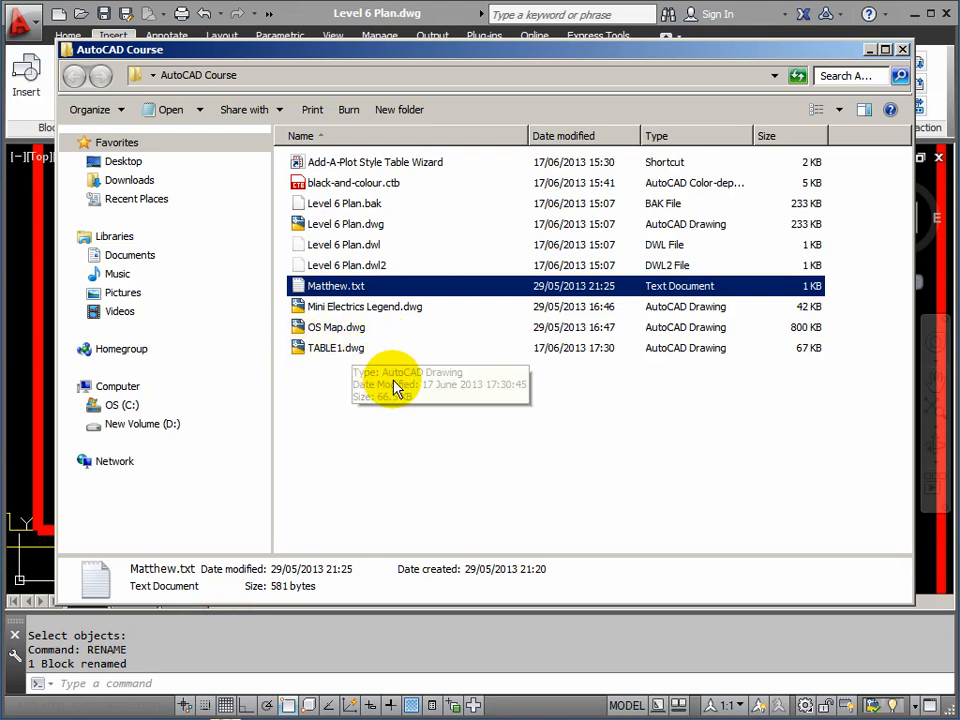
{"action": "left_click", "coordinate": [455, 17]}
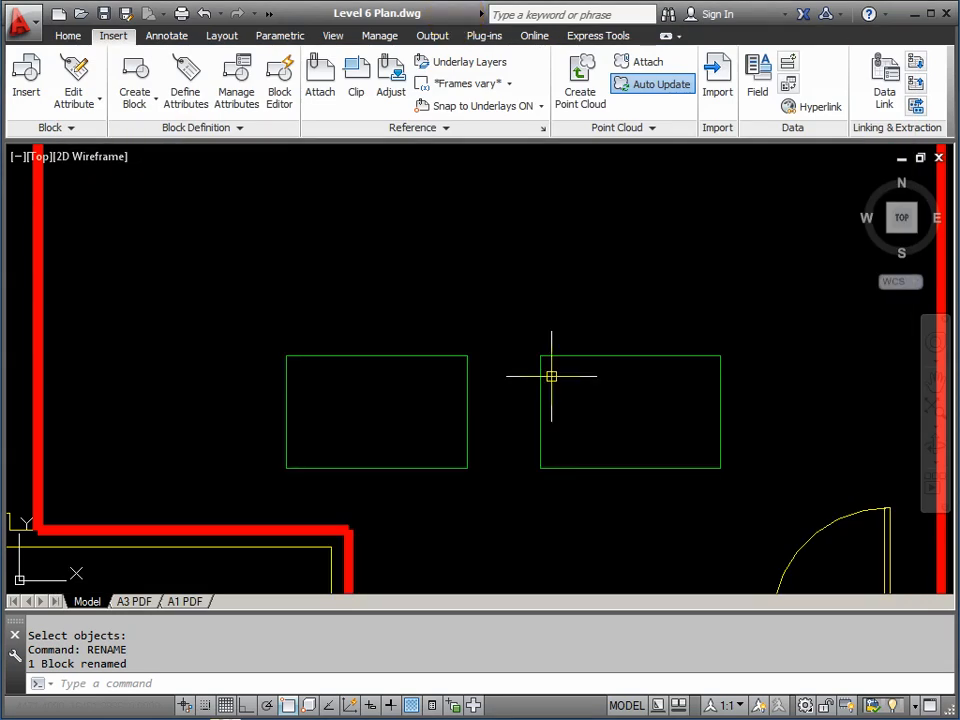
{"action": "mouse_move", "coordinate": [555, 363]}
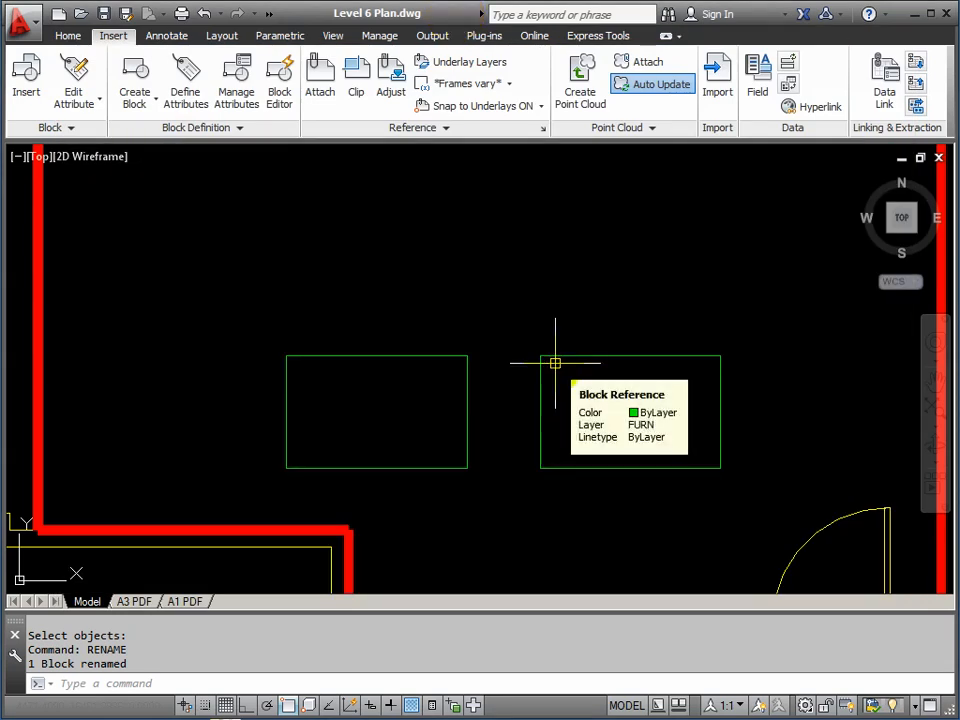
{"action": "scroll", "coordinate": [587, 349], "scroll_direction": "down", "scroll_amount": 3}
{"action": "middle_click_drag", "start_coordinate": [594, 333], "coordinate": [537, 410]}
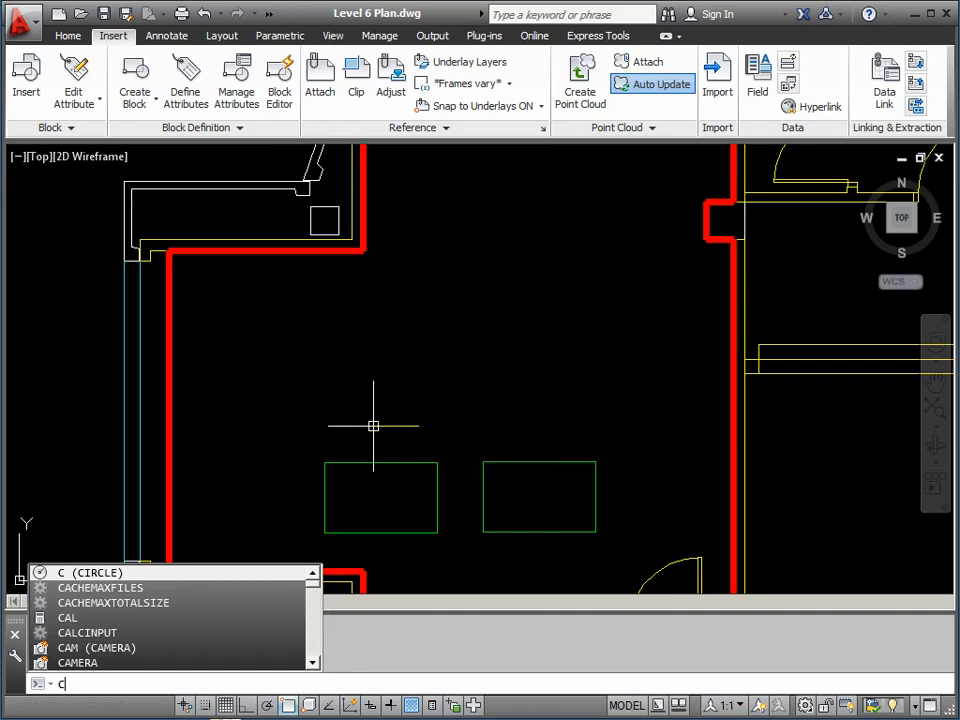
Copy both tables upward twice with CP, adding two new rows of tables above the originals
{"action": "type", "text": "p"}
{"action": "key", "text": "Return"}
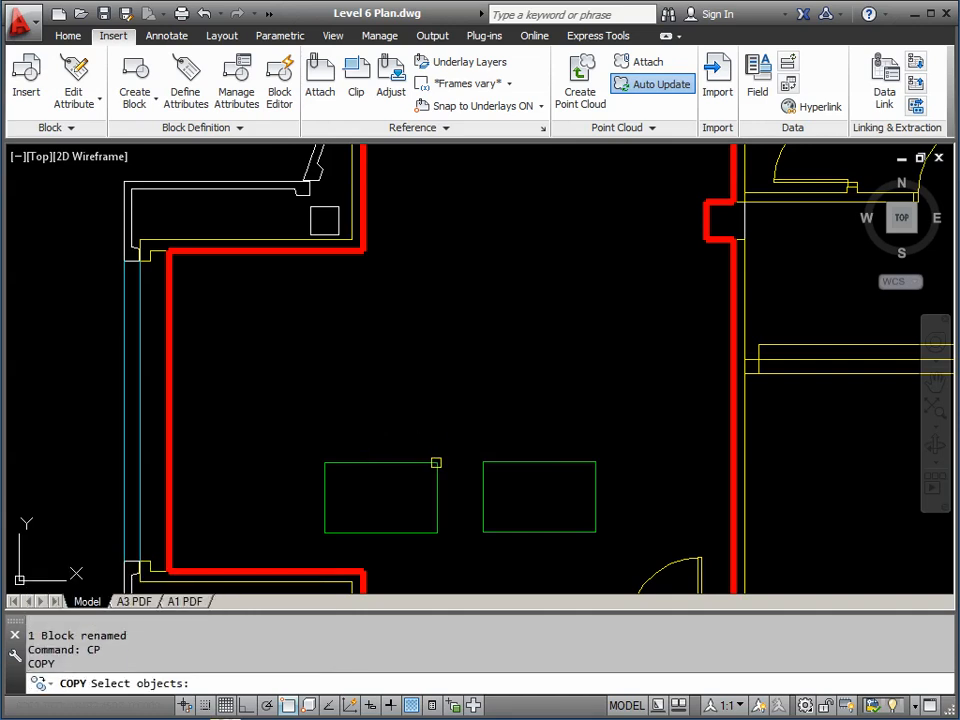
{"action": "left_click", "coordinate": [436, 463]}
{"action": "left_click", "coordinate": [488, 463]}
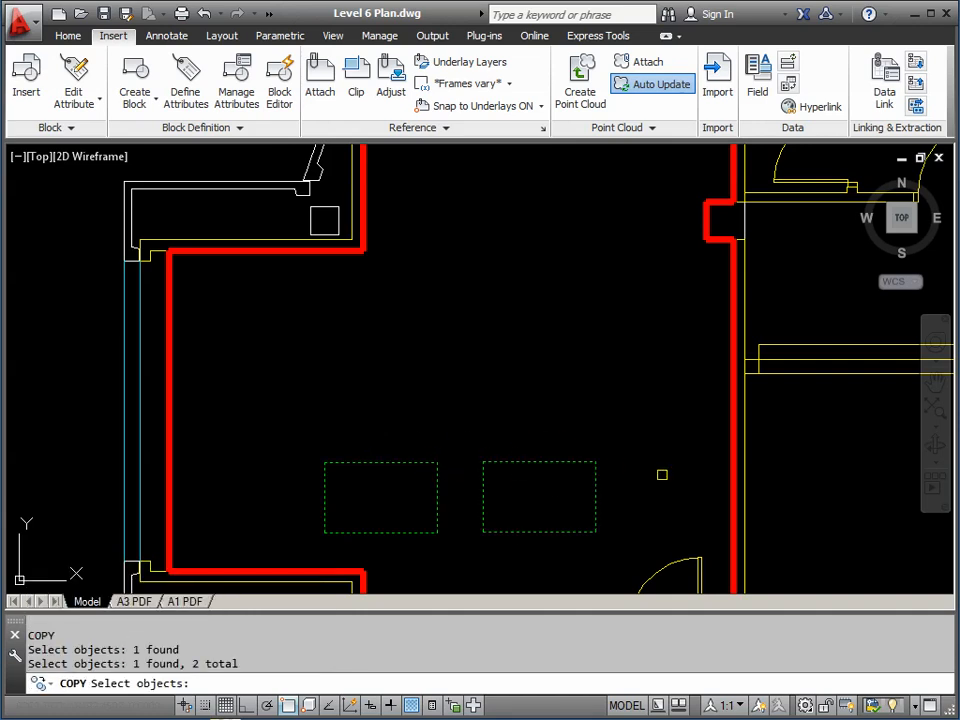
{"action": "key", "text": "Return"}
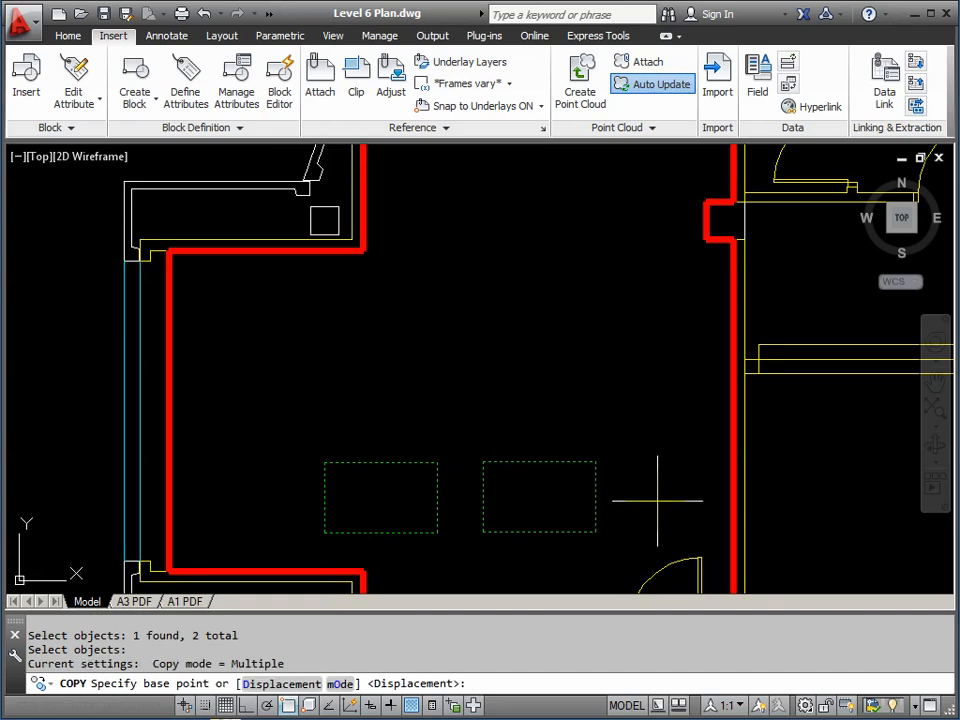
{"action": "left_click", "coordinate": [657, 500]}
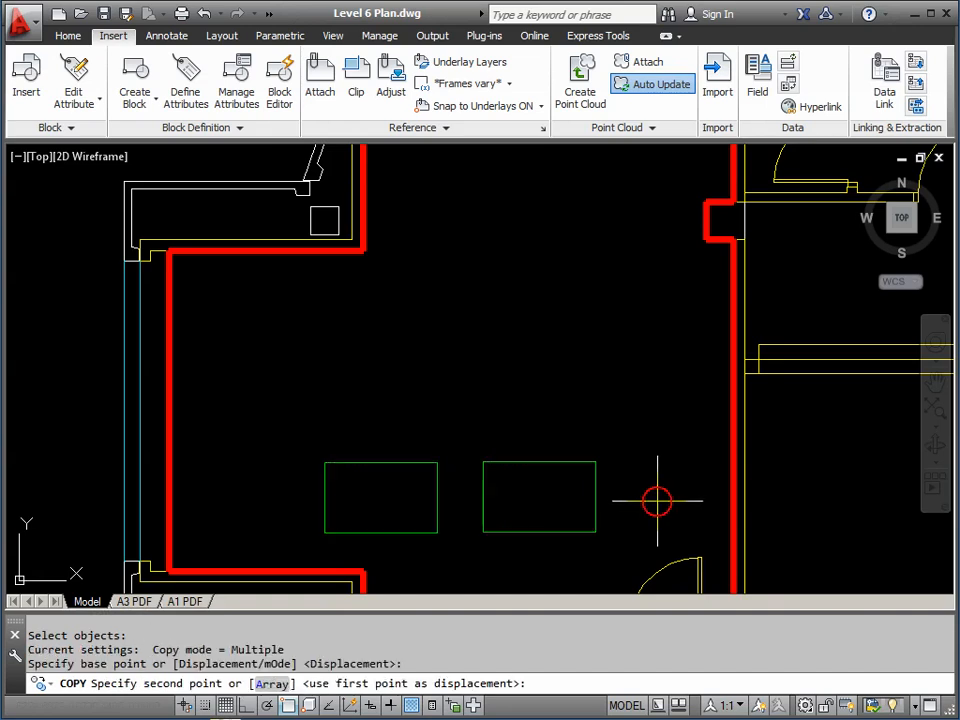
{"action": "left_click", "coordinate": [657, 410]}
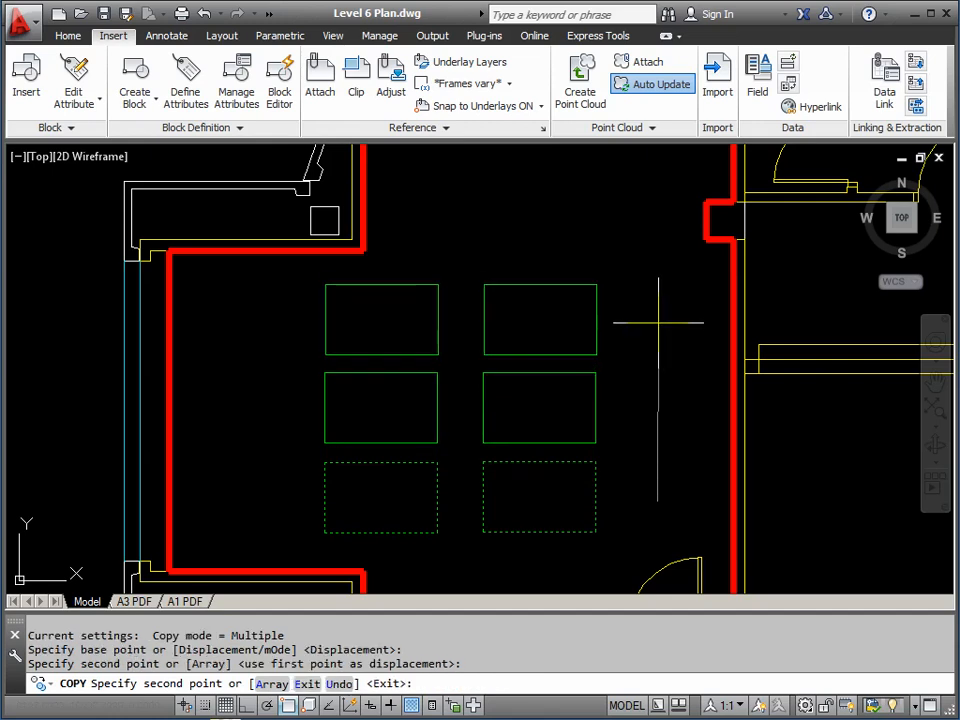
{"action": "left_click", "coordinate": [650, 328]}
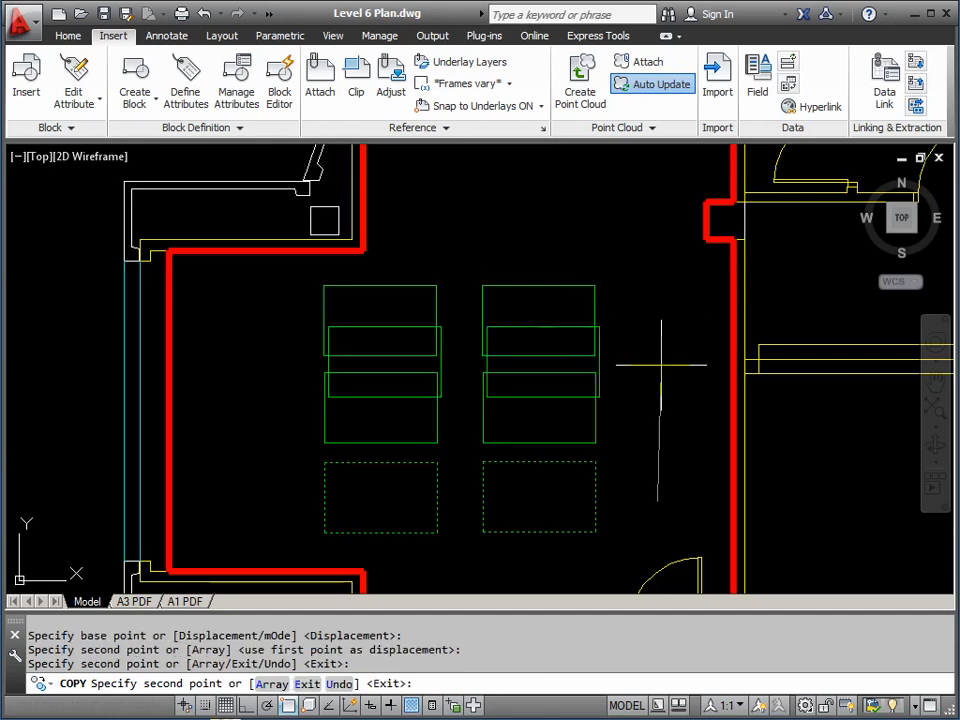
{"action": "key", "text": "Return"}
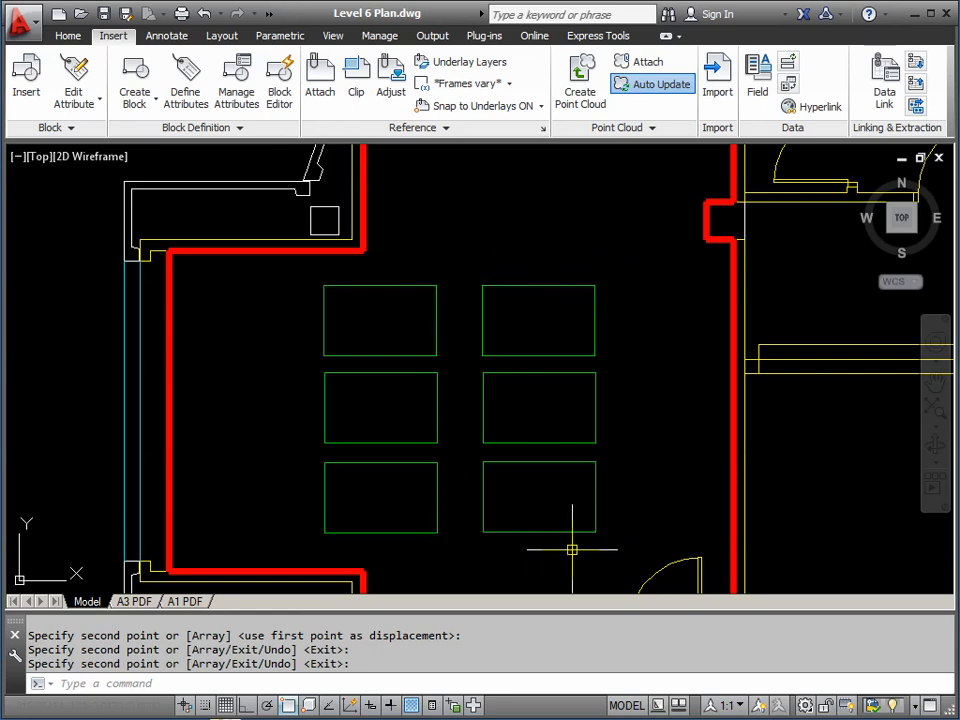
Open TABLE1.dwg from the AutoCAD Course folder and zoom in on its rectangle
{"action": "left_click", "coordinate": [81, 20]}
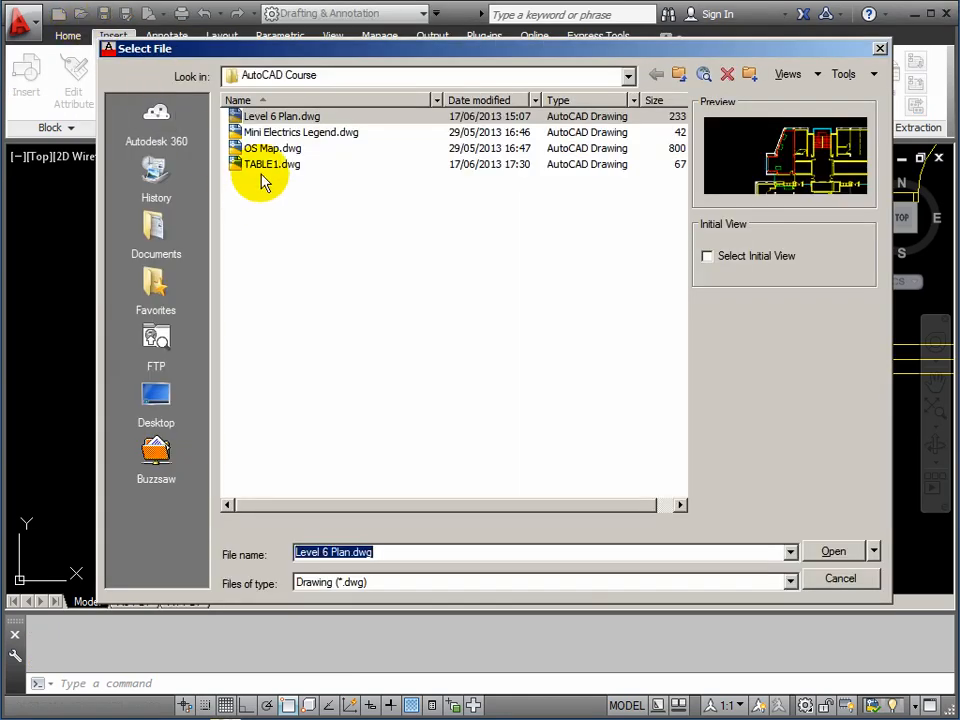
{"action": "left_click", "coordinate": [252, 165]}
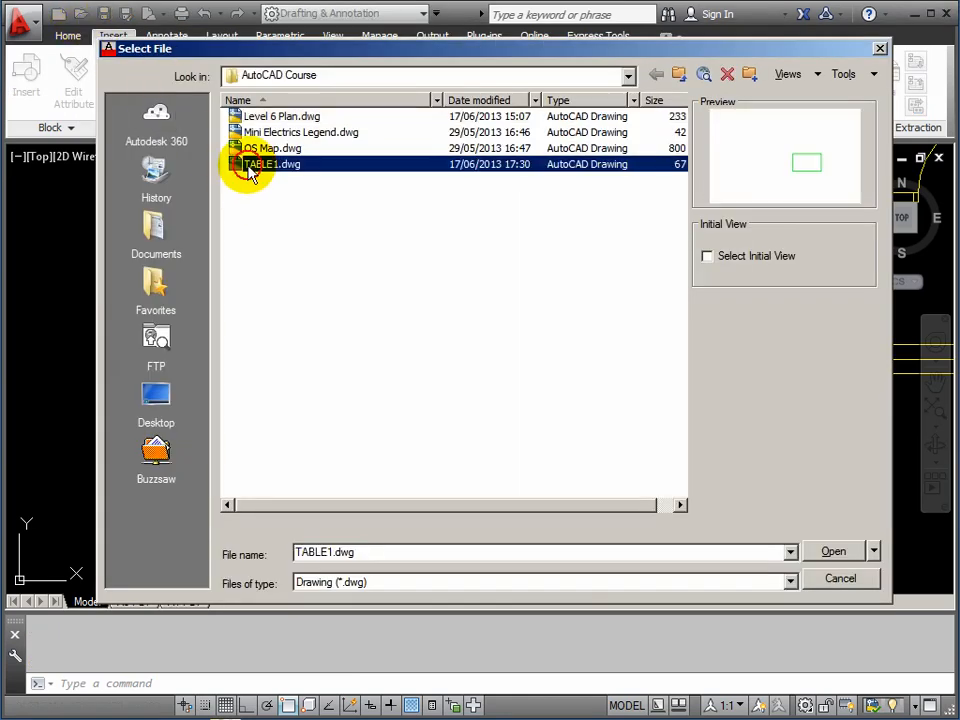
{"action": "left_click", "coordinate": [836, 553]}
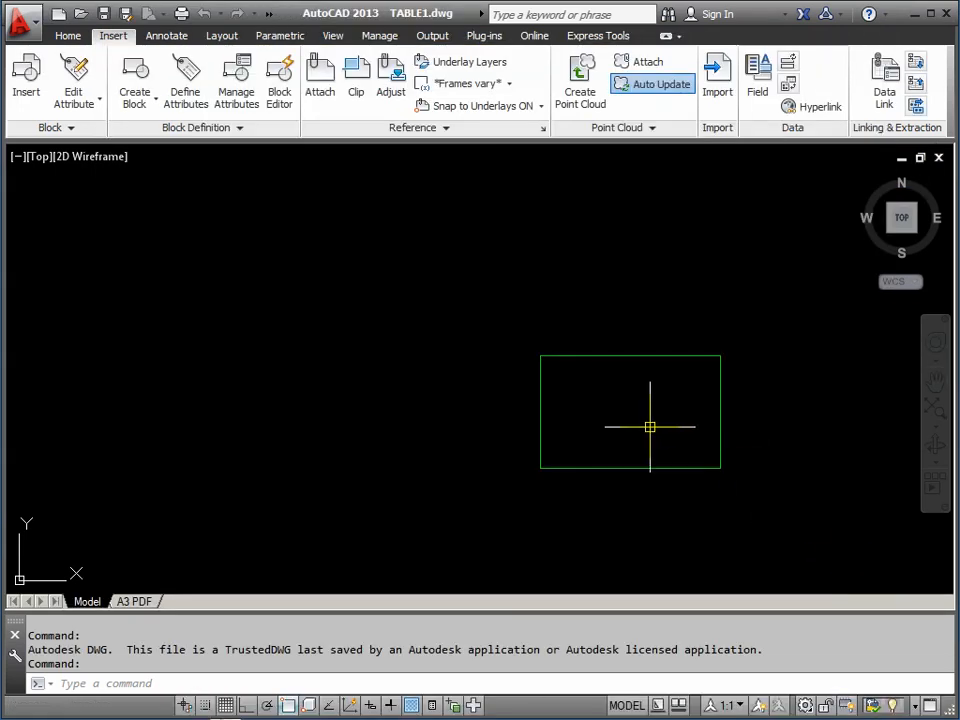
{"action": "scroll", "coordinate": [471, 403], "scroll_direction": "up", "scroll_amount": 2}
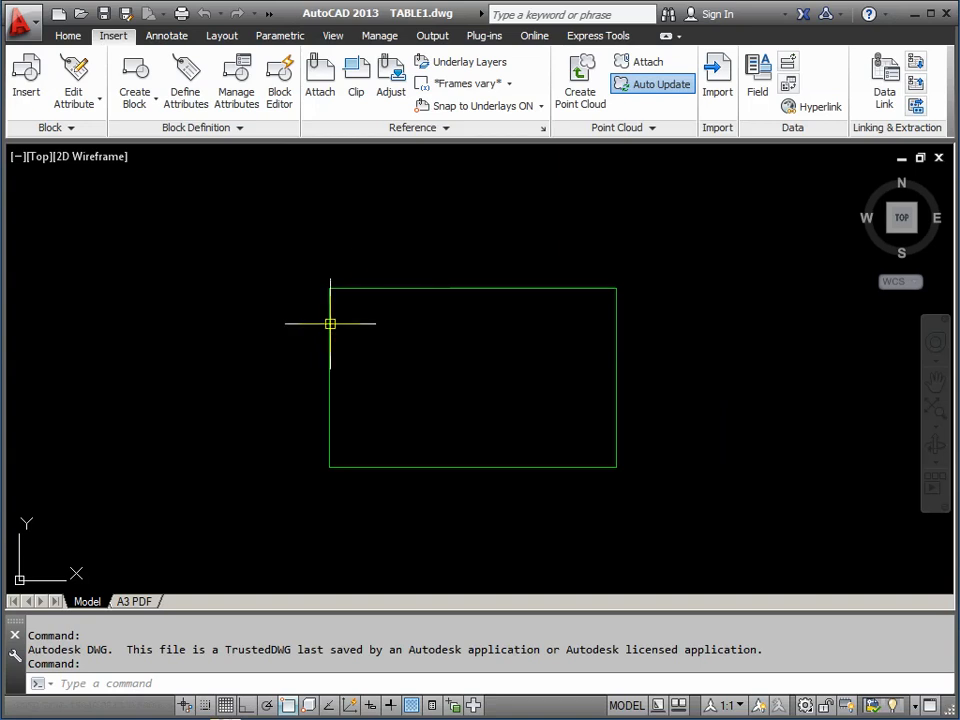
{"action": "mouse_move", "coordinate": [329, 325]}
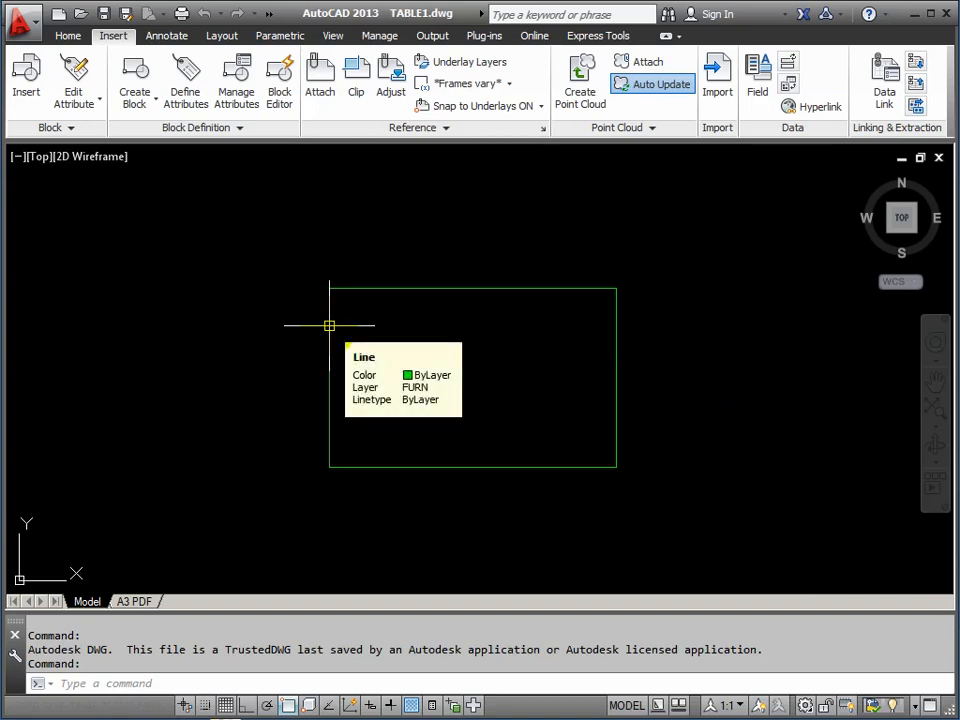
{"action": "type", "text": "F"}
{"action": "key", "text": "Return"}
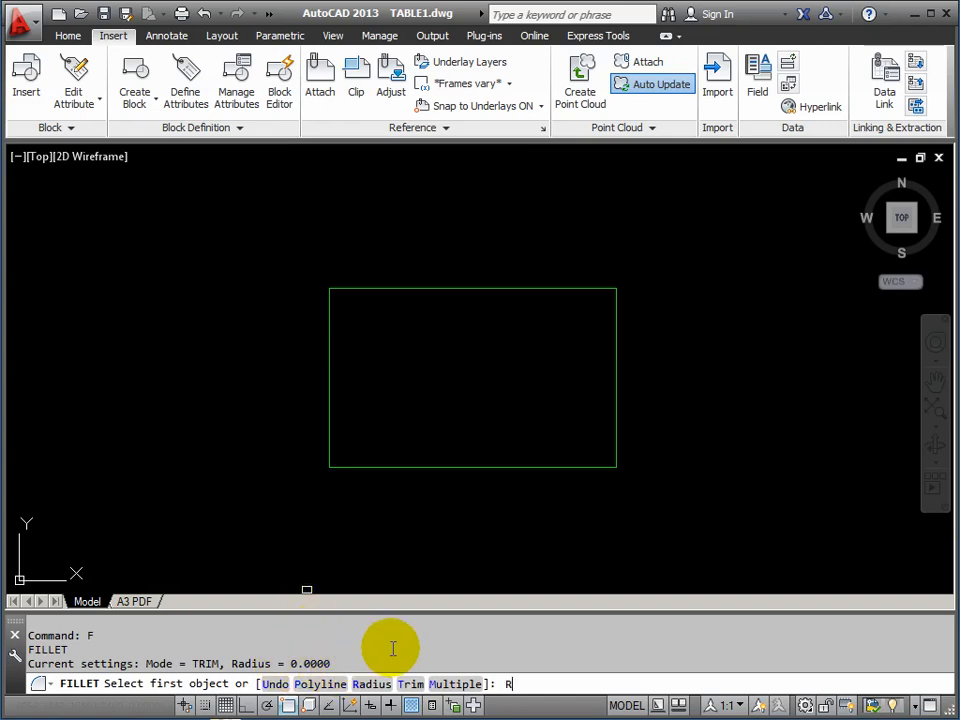
Set the fillet radius to 150 and round the rectangle's top-left and top-right corners
{"action": "type", "text": "R"}
{"action": "key", "text": "Return"}
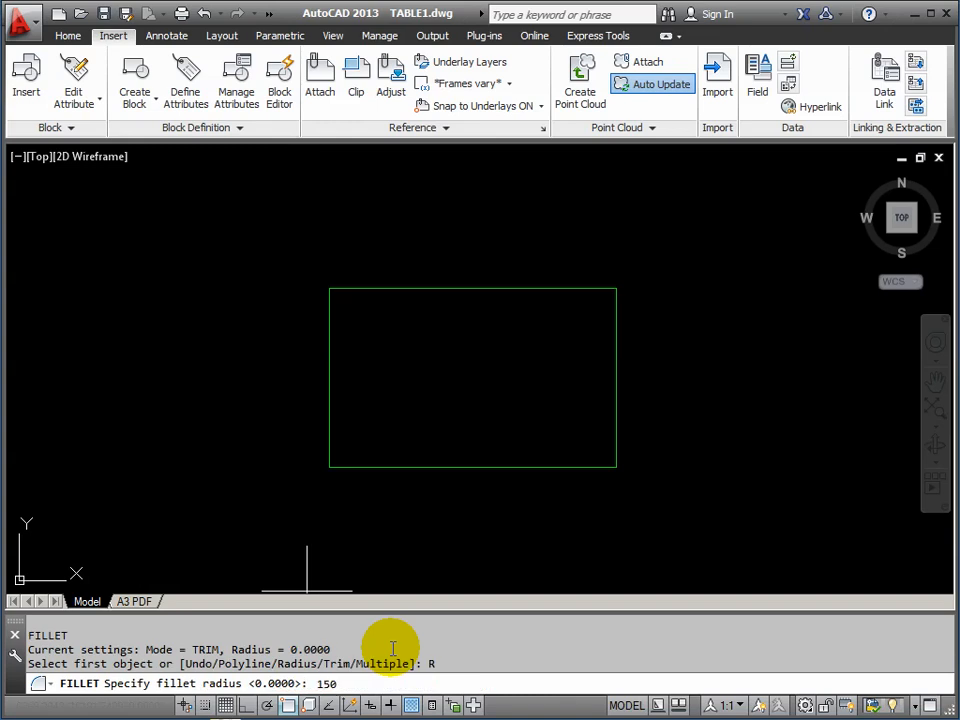
{"action": "key", "text": "Return"}
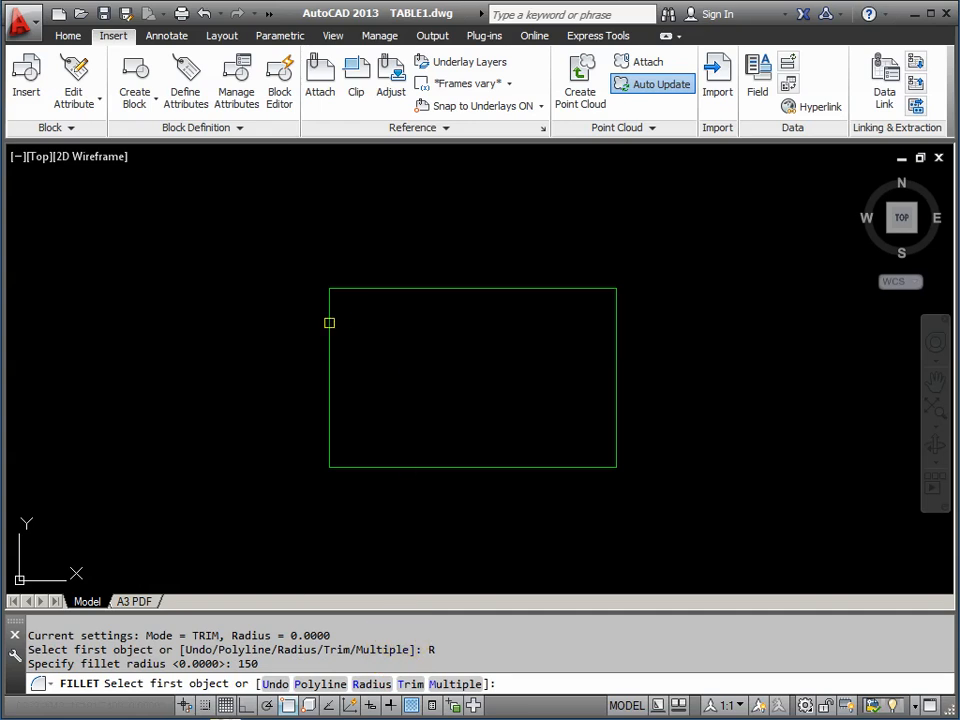
{"action": "left_click", "coordinate": [329, 322]}
{"action": "left_click", "coordinate": [370, 289]}
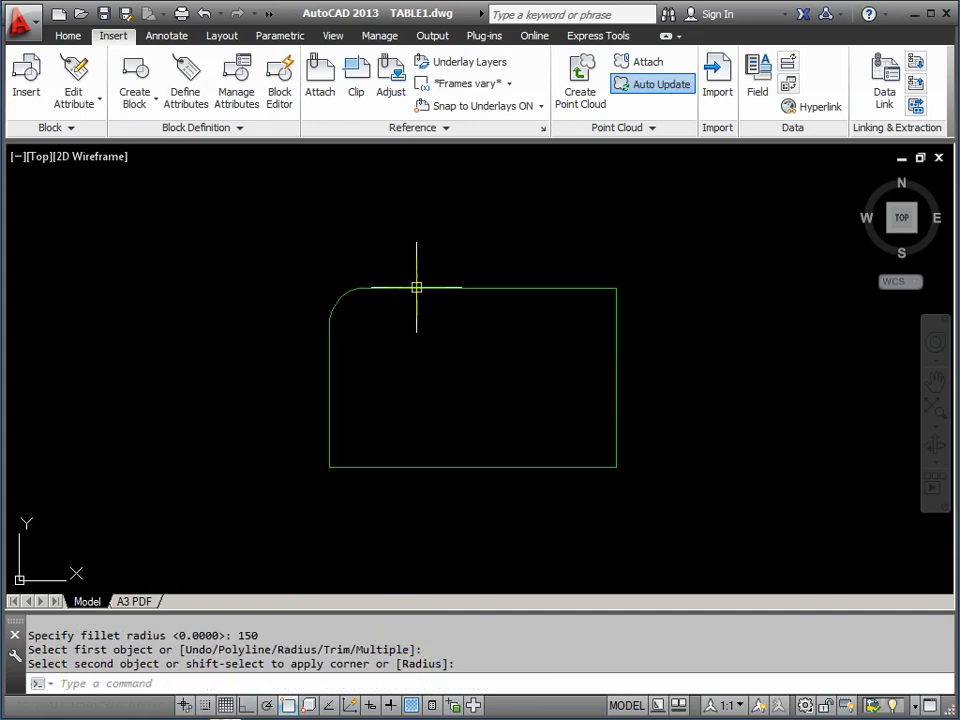
{"action": "key", "text": "Return"}
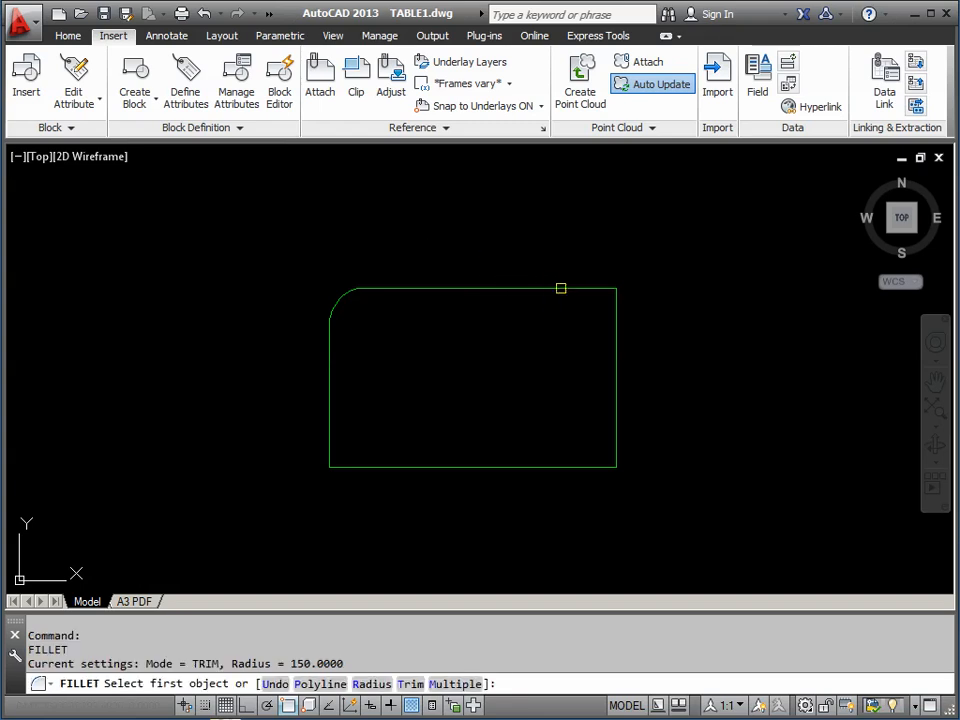
{"action": "left_click", "coordinate": [567, 289]}
{"action": "left_click", "coordinate": [617, 326]}
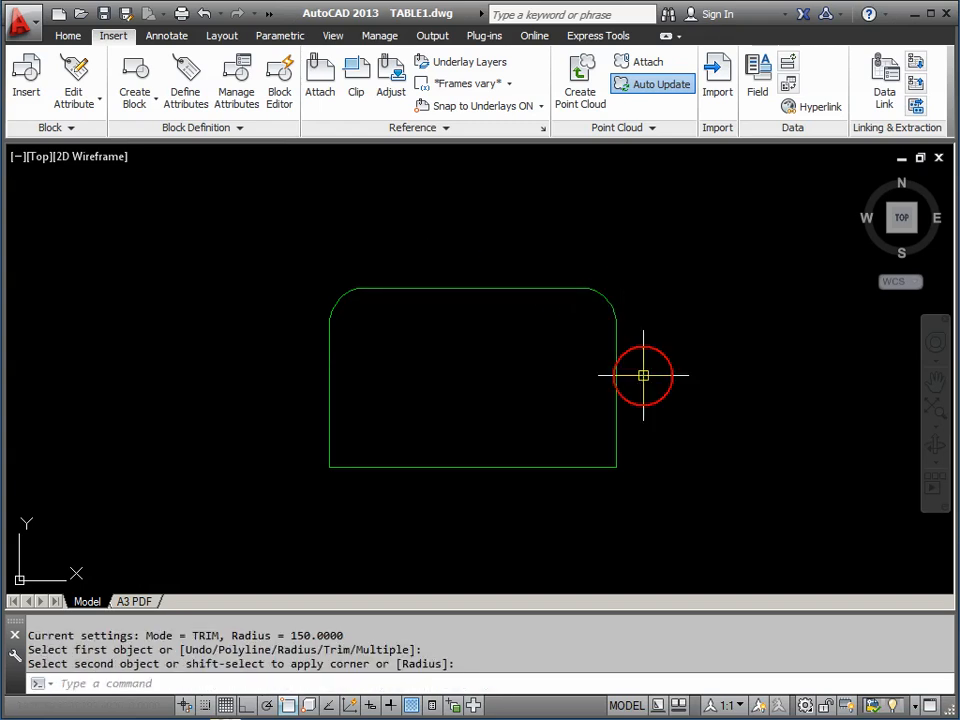
Round the bottom-right and bottom-left corners at radius 150 and save TABLE1.dwg
{"action": "key", "text": "Return"}
{"action": "left_click", "coordinate": [617, 421]}
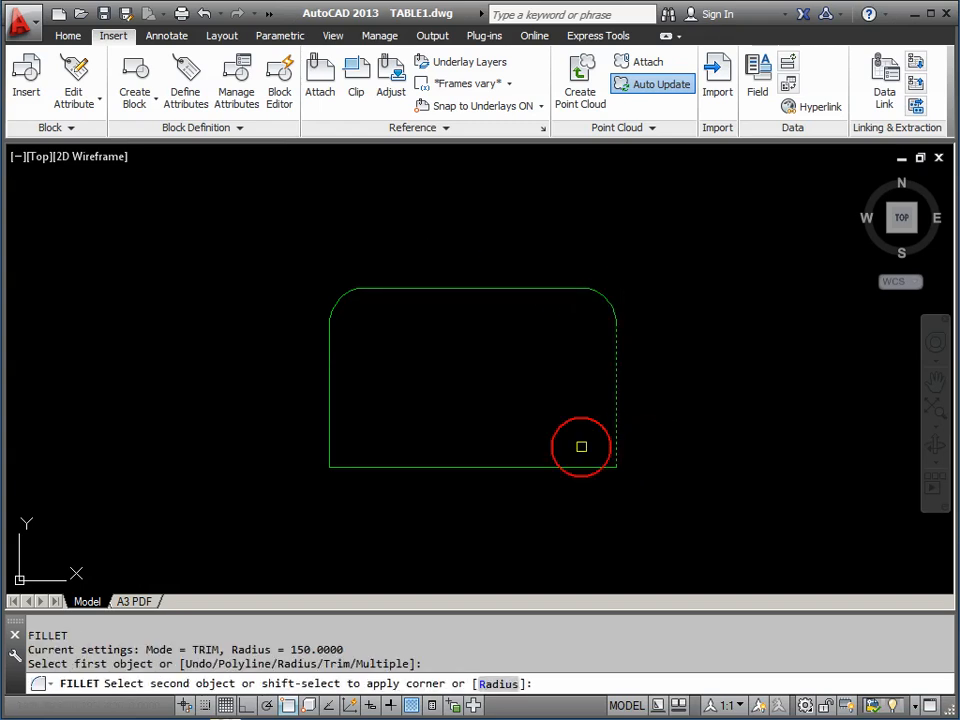
{"action": "left_click", "coordinate": [559, 467]}
{"action": "key", "text": "Return"}
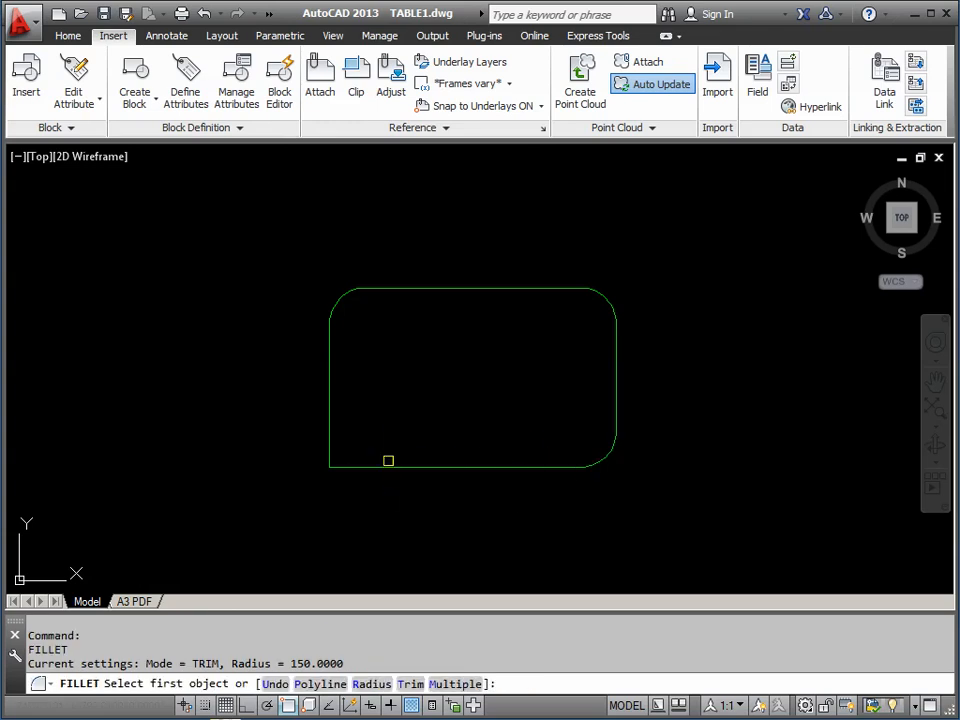
{"action": "left_click", "coordinate": [388, 466]}
{"action": "left_click", "coordinate": [327, 414]}
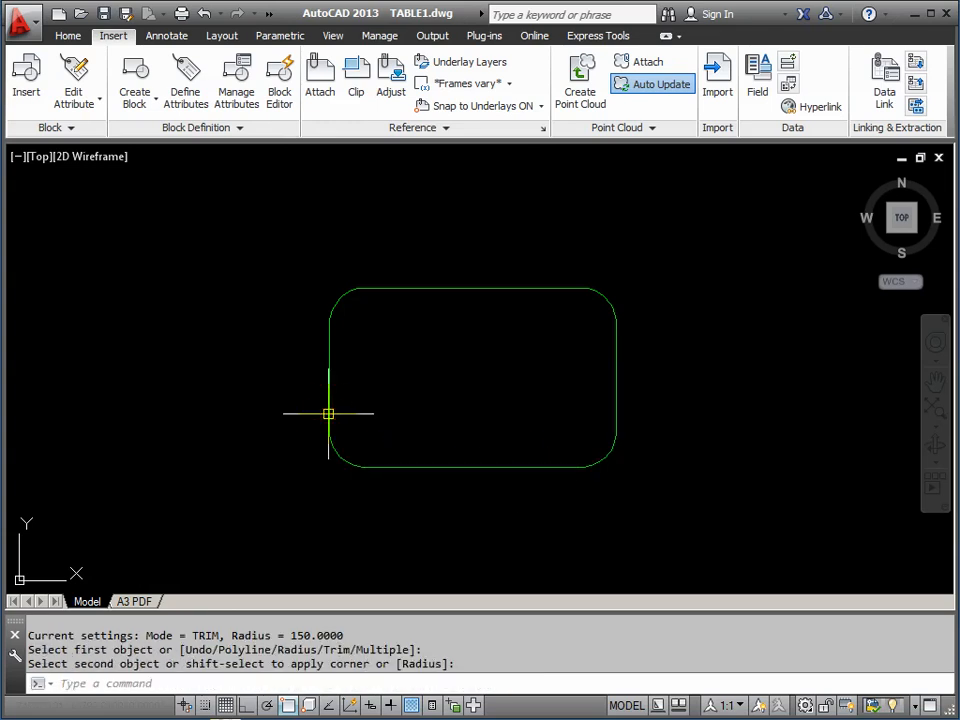
{"action": "left_click", "coordinate": [104, 16]}
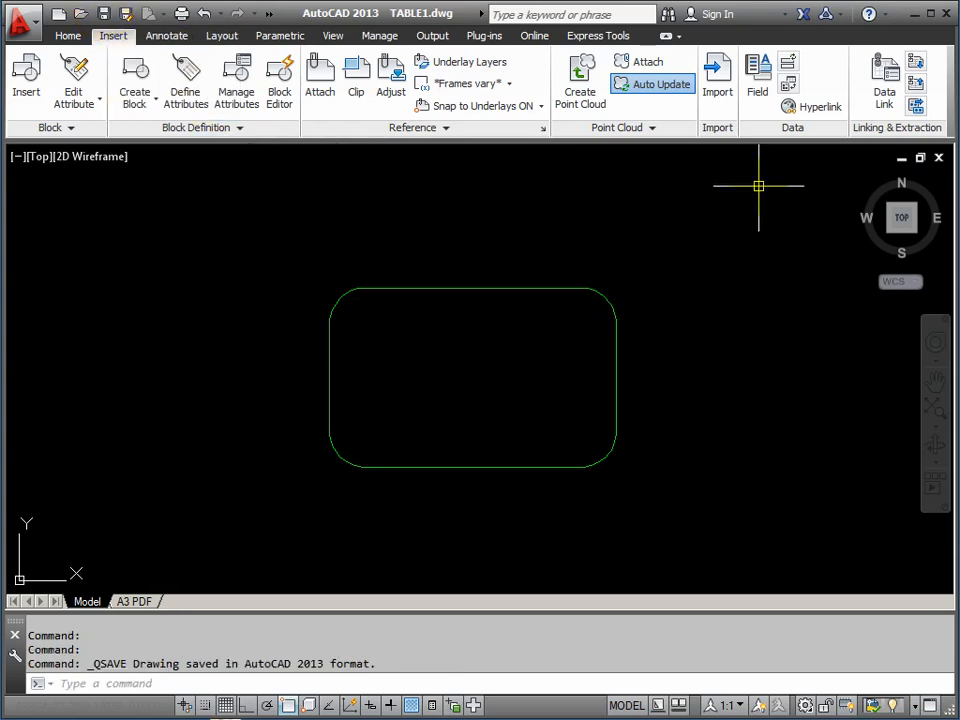
Close TABLE1.dwg and insert Desktop > AutoCAD Course > TABLE1.dwg into Level 6 Plan, reaching the redefine prompt
{"action": "left_click", "coordinate": [940, 160]}
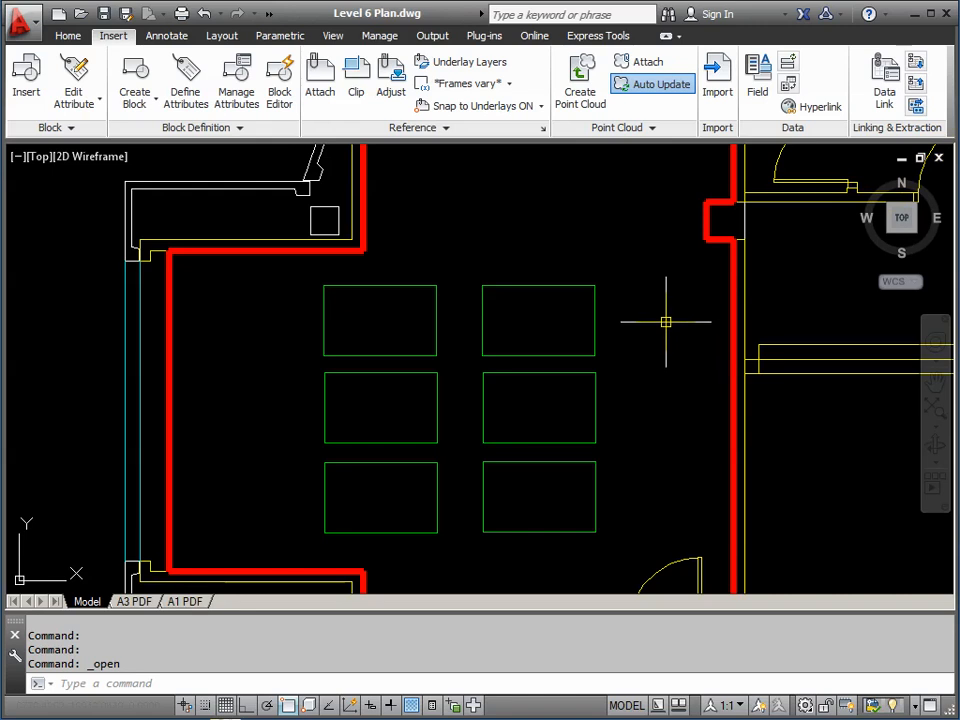
{"action": "left_click", "coordinate": [27, 88]}
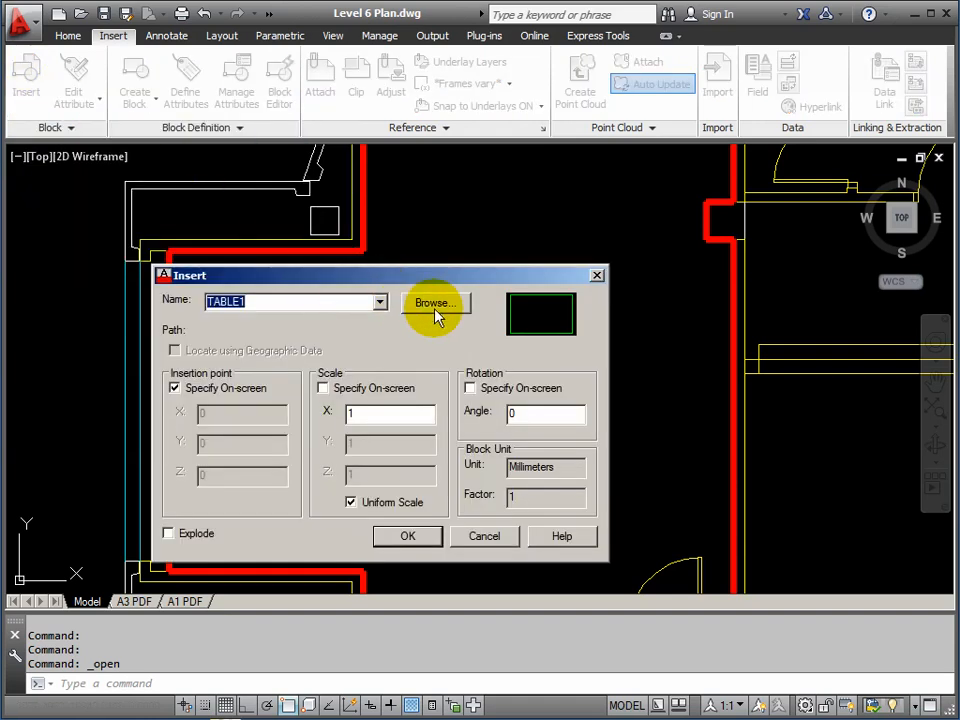
{"action": "left_click", "coordinate": [435, 304]}
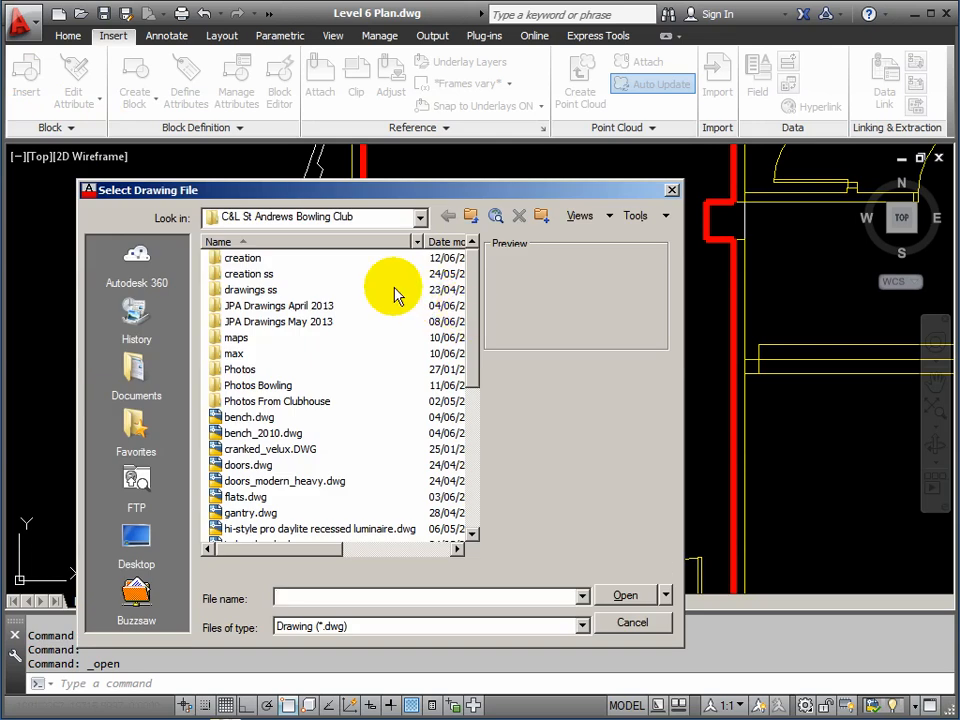
{"action": "left_click", "coordinate": [135, 545]}
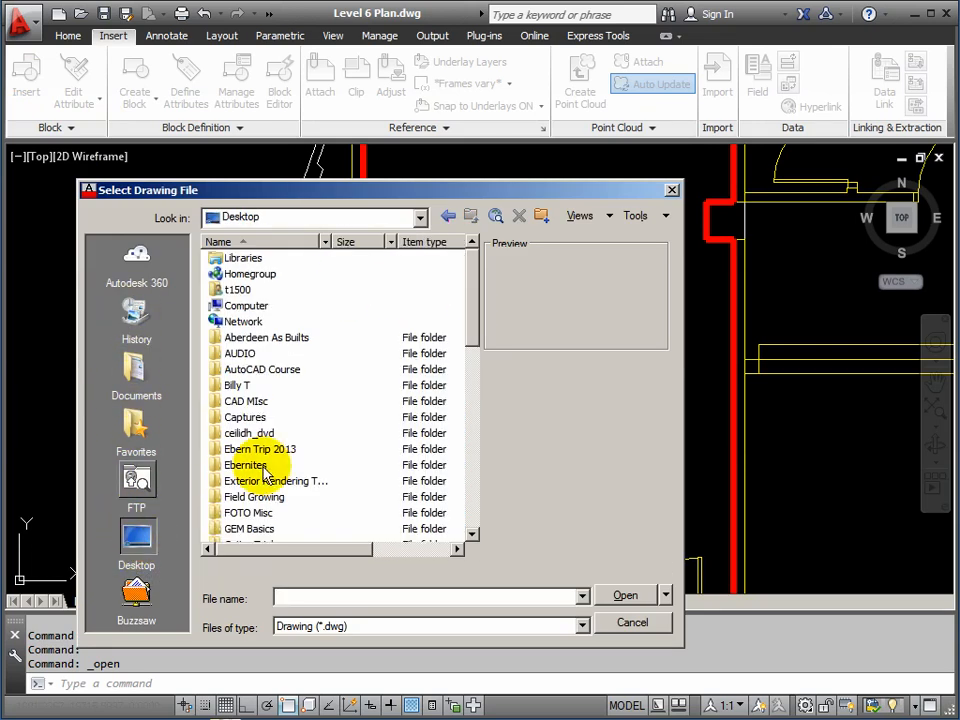
{"action": "double_click", "coordinate": [245, 371]}
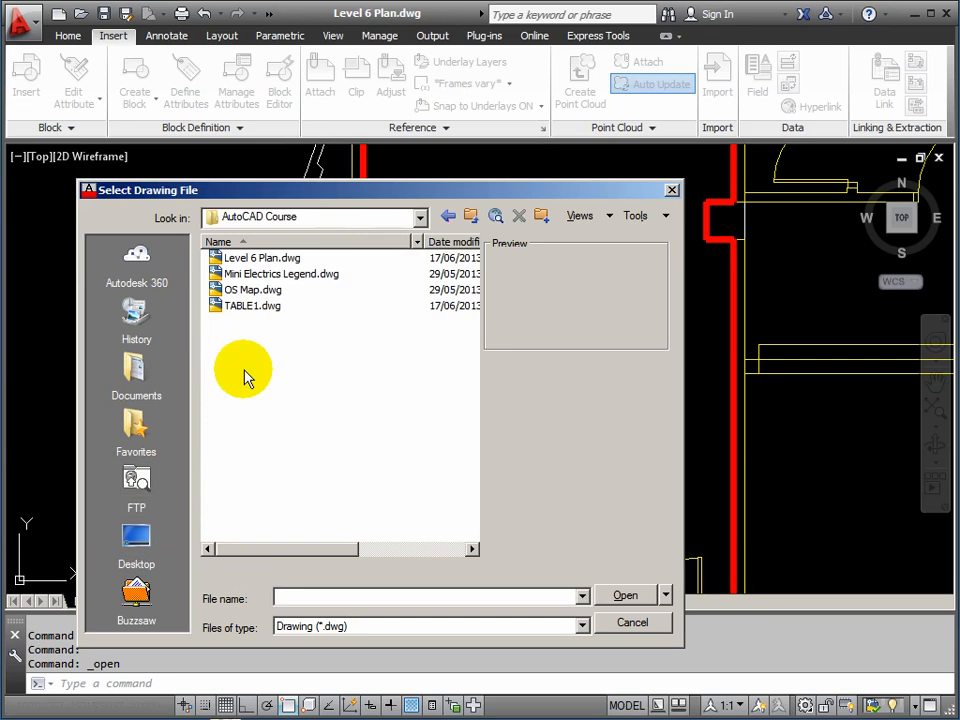
{"action": "left_click", "coordinate": [243, 308]}
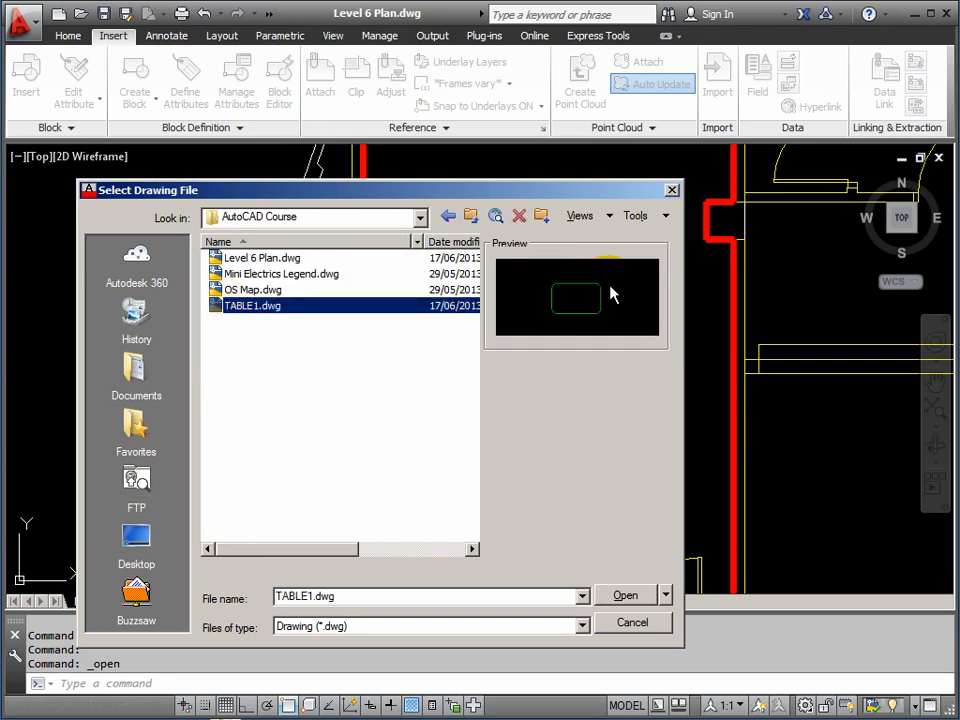
{"action": "left_click", "coordinate": [624, 597]}
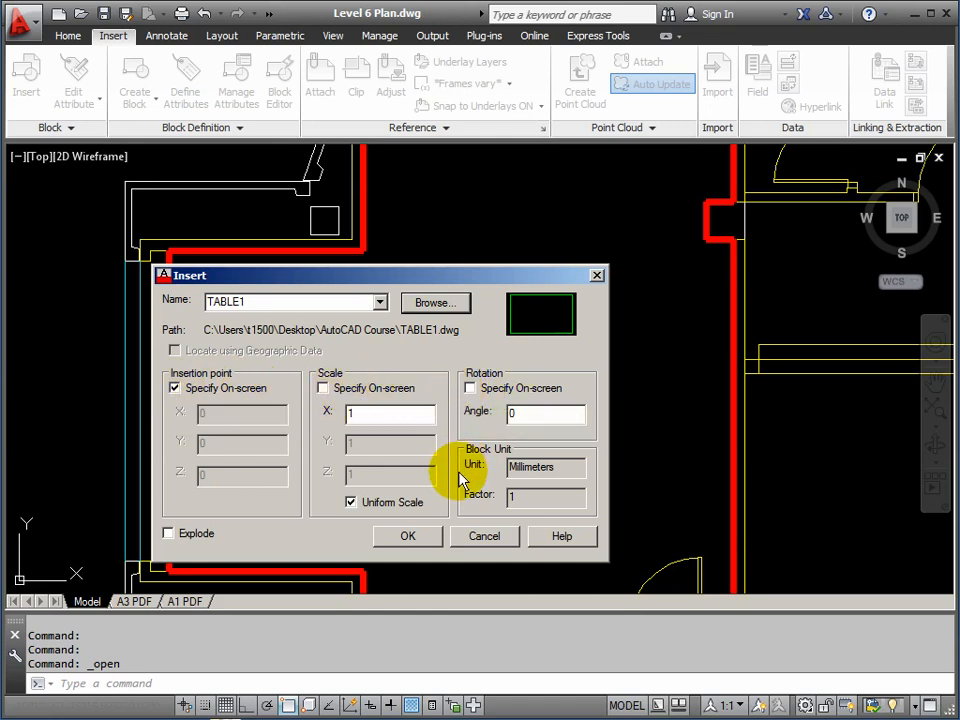
{"action": "left_click", "coordinate": [406, 538]}
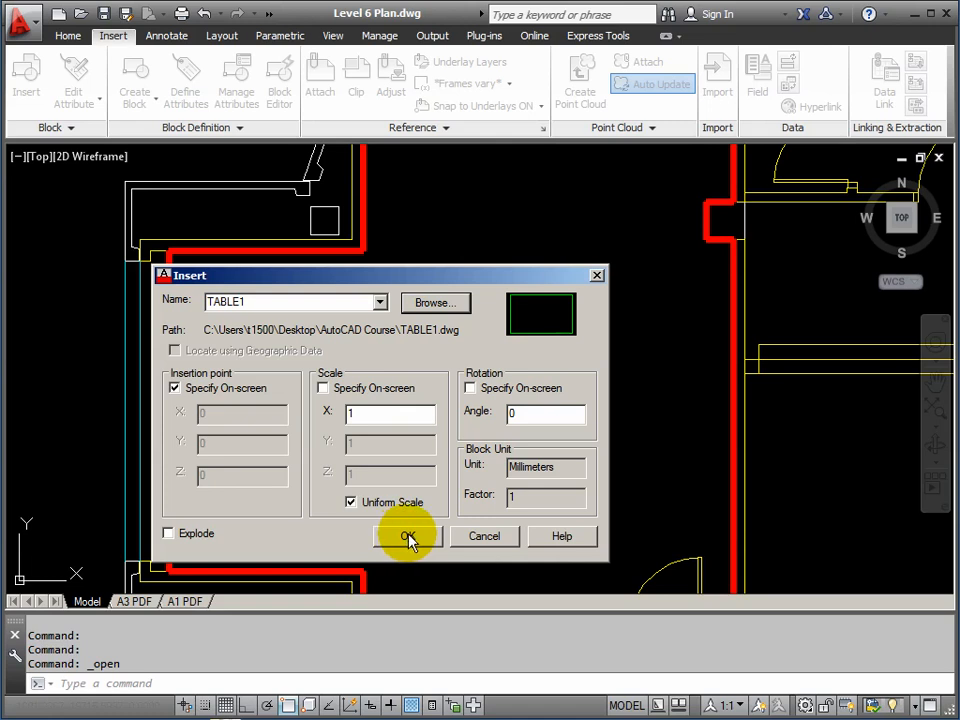
{"action": "left_click", "coordinate": [408, 537]}
{"action": "left_click_drag", "start_coordinate": [381, 284], "coordinate": [429, 233]}
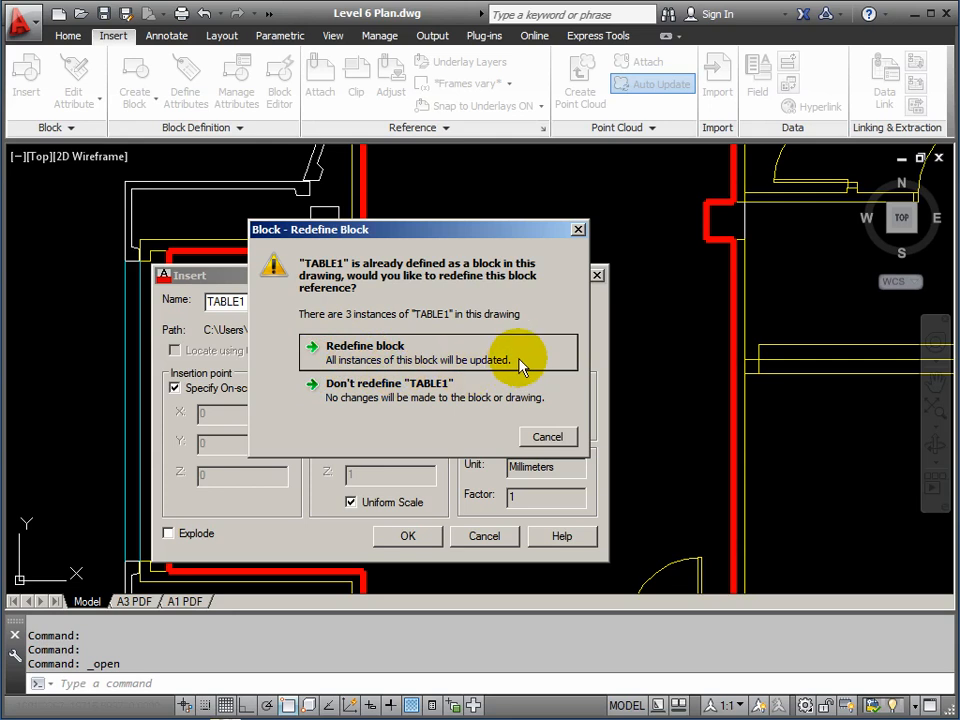
Redefine TABLE1 so all three right-hand tables get rounded corners, then cancel the insertion
{"action": "left_click", "coordinate": [371, 352]}
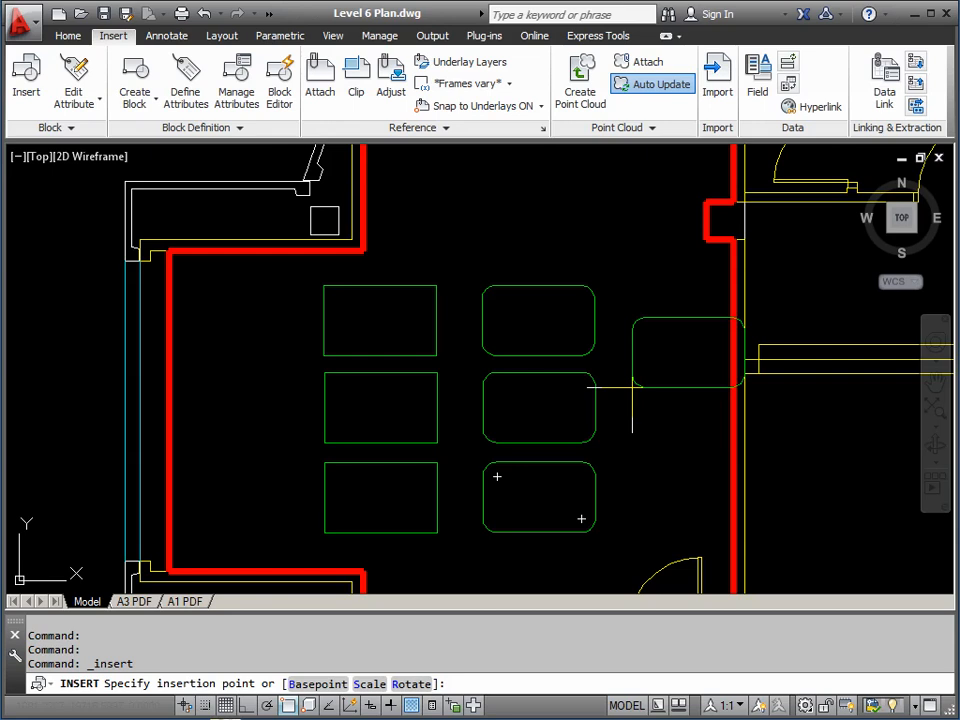
{"action": "key", "text": "Escape"}
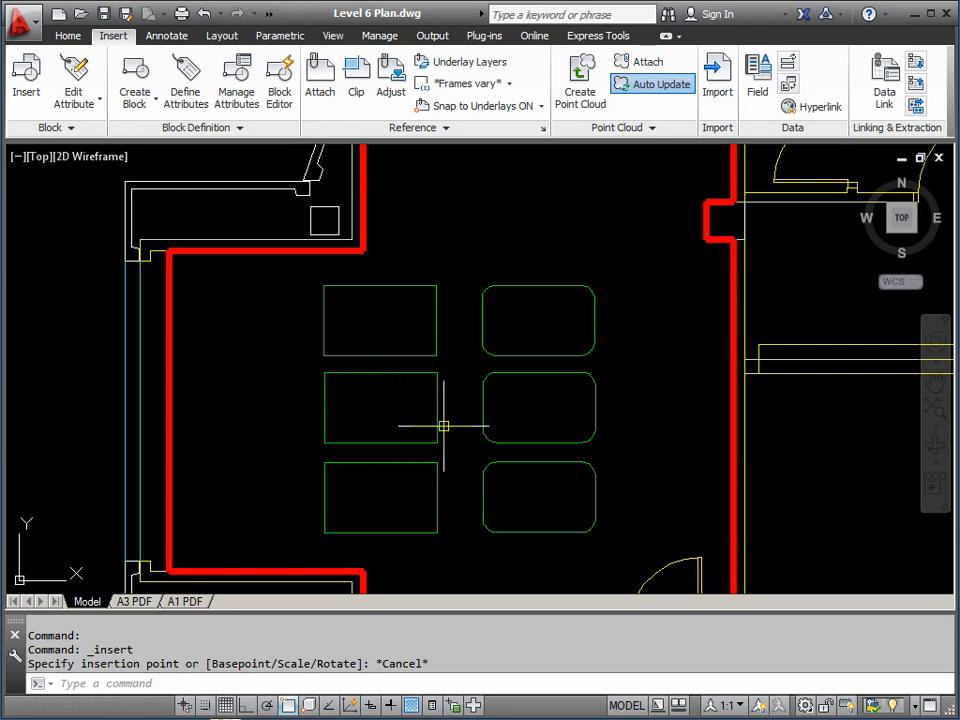
{"action": "middle_click_drag", "start_coordinate": [443, 426], "coordinate": [401, 426]}
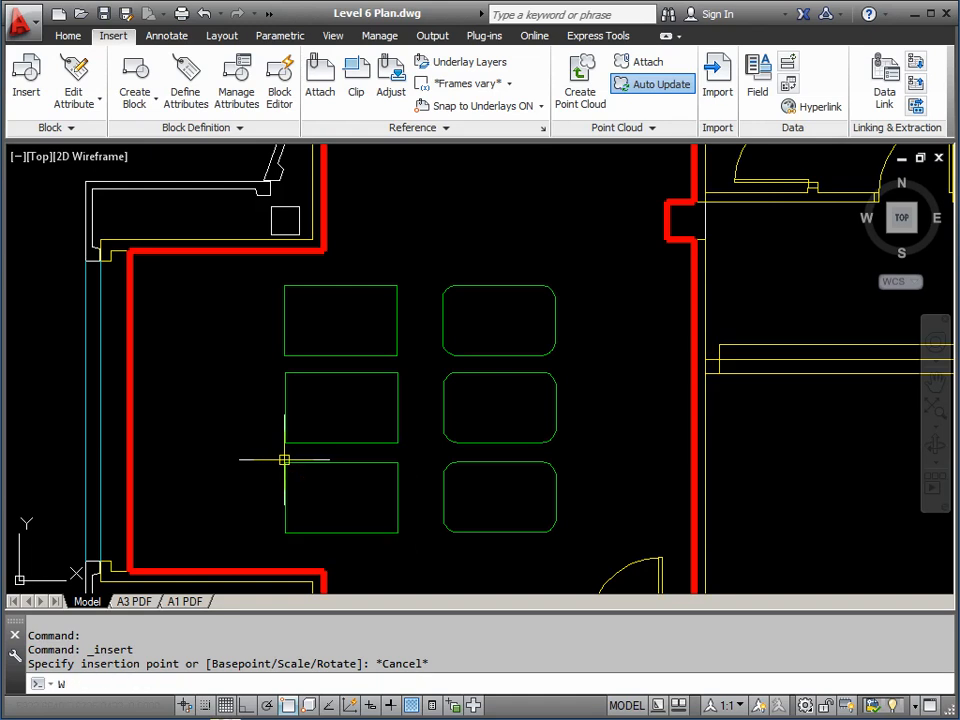
Export the TABLE2 block to TABLE2.dwg with WBLOCK, using Block as the source
{"action": "key", "text": "Return"}
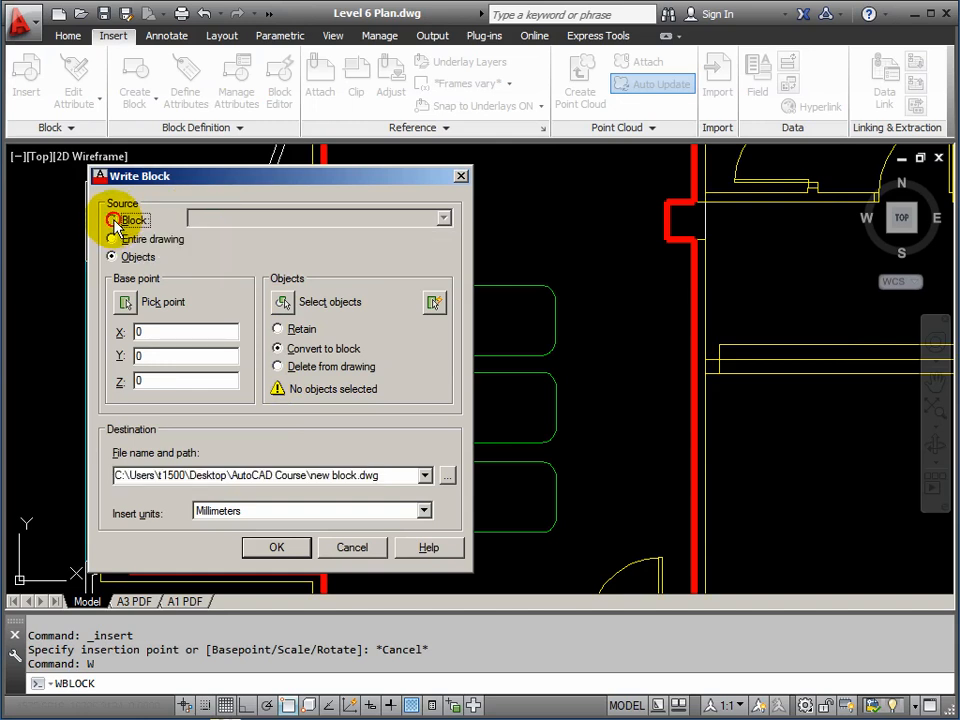
{"action": "left_click", "coordinate": [112, 220]}
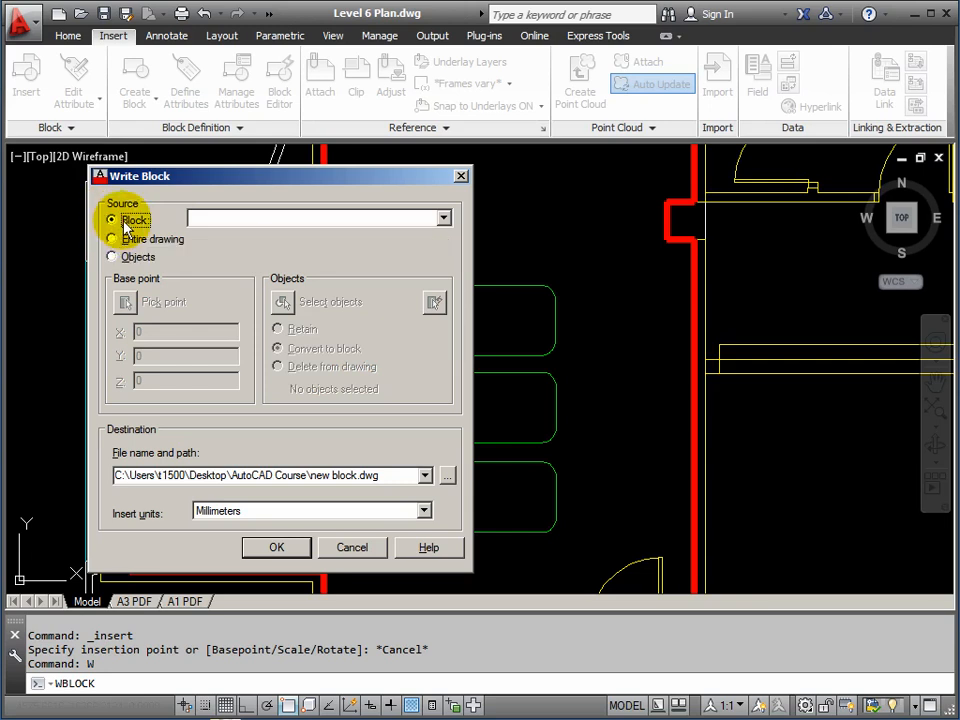
{"action": "left_click", "coordinate": [444, 219]}
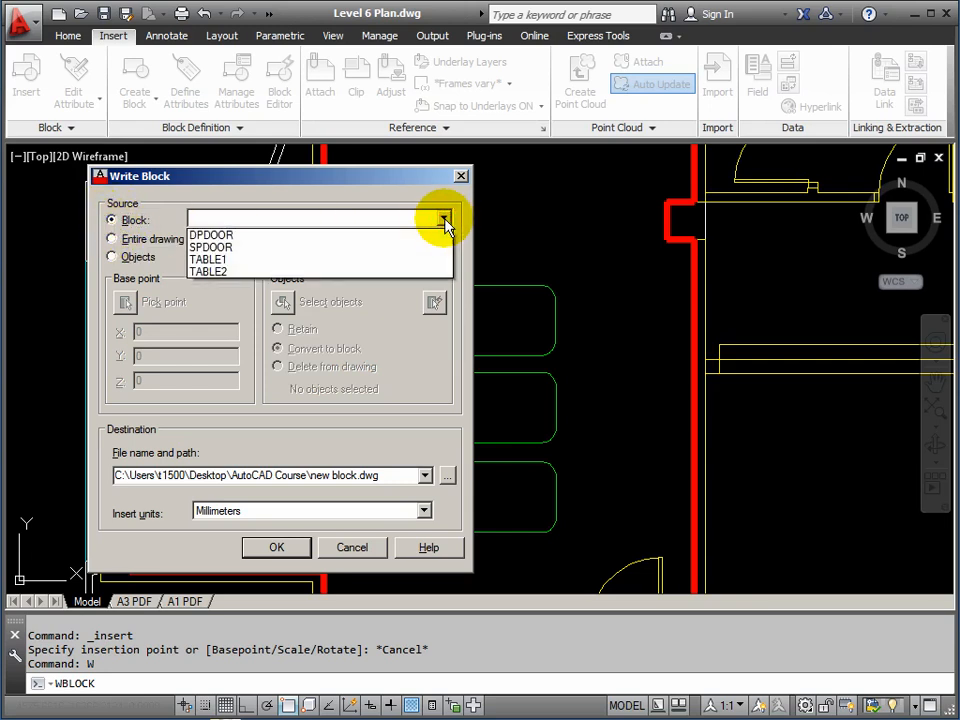
{"action": "left_click", "coordinate": [218, 274]}
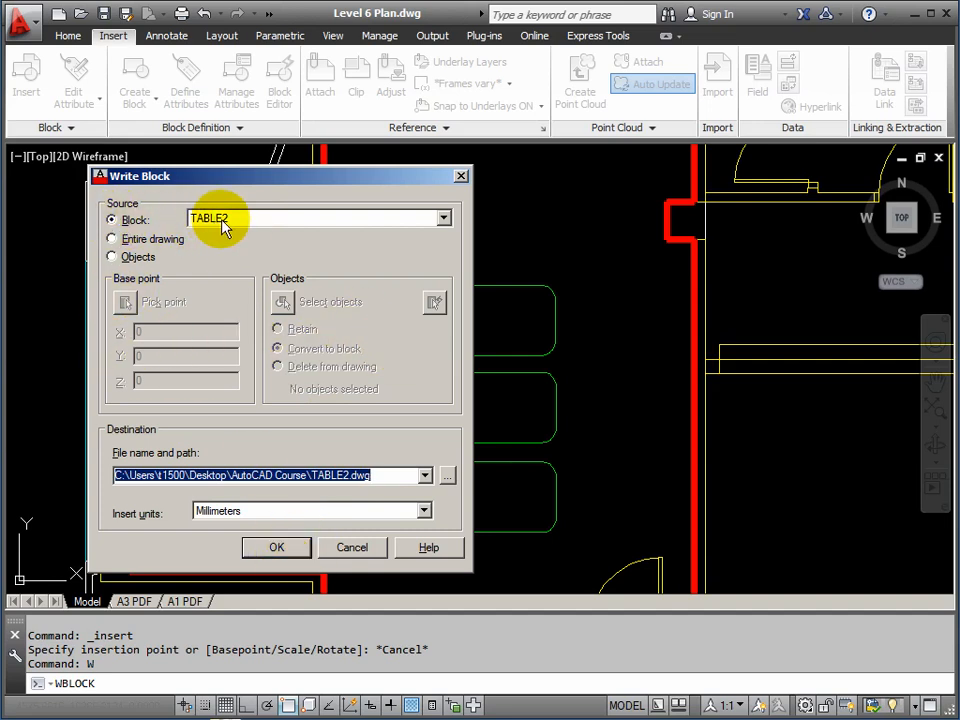
{"action": "left_click", "coordinate": [276, 548]}
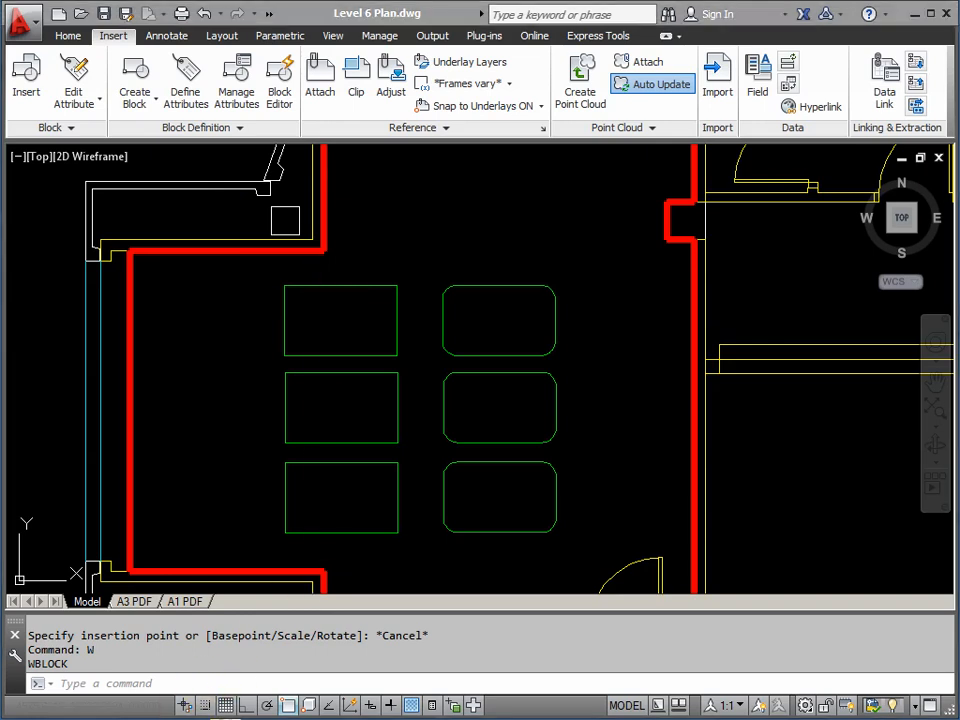
{"action": "left_click", "coordinate": [225, 718]}
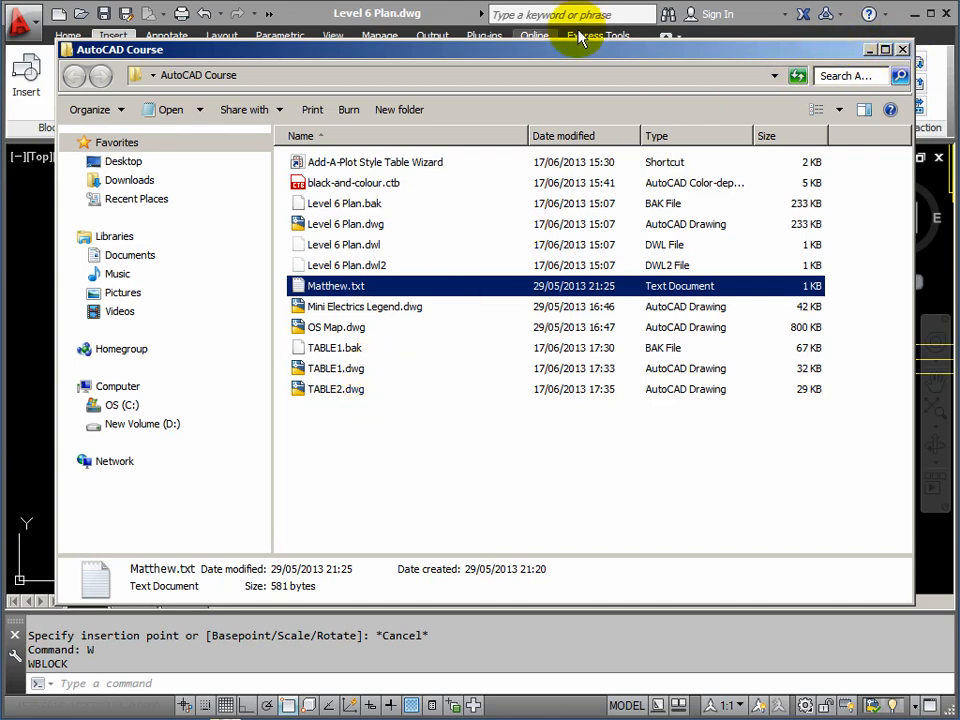
{"action": "left_click", "coordinate": [450, 20]}
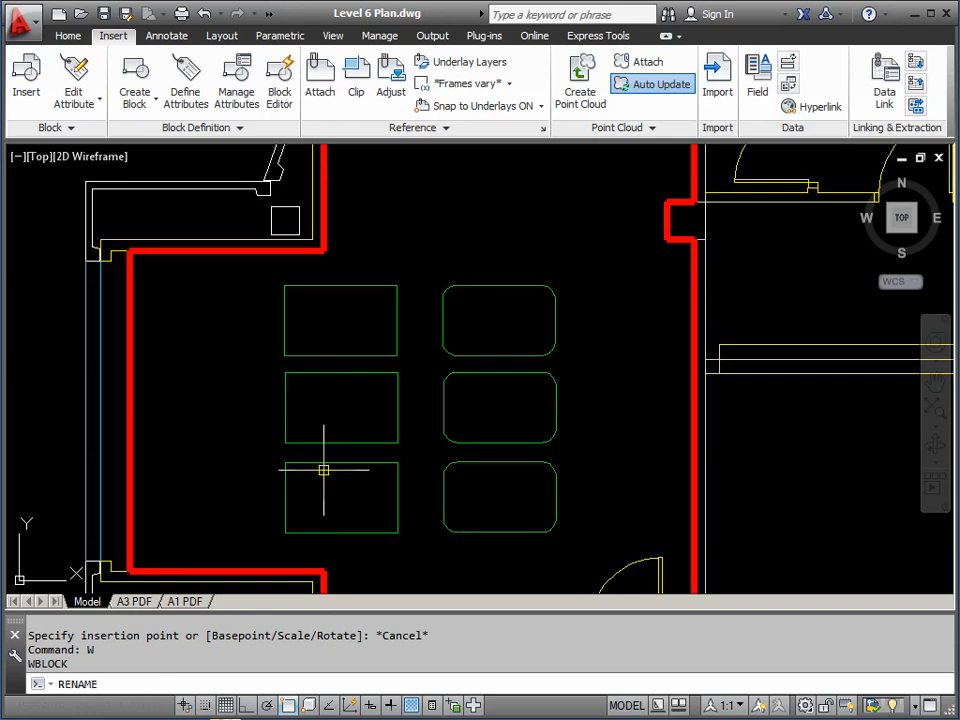
Use RENAME to change the TABLE2 block's name to TABLE3
{"action": "key", "text": "Return"}
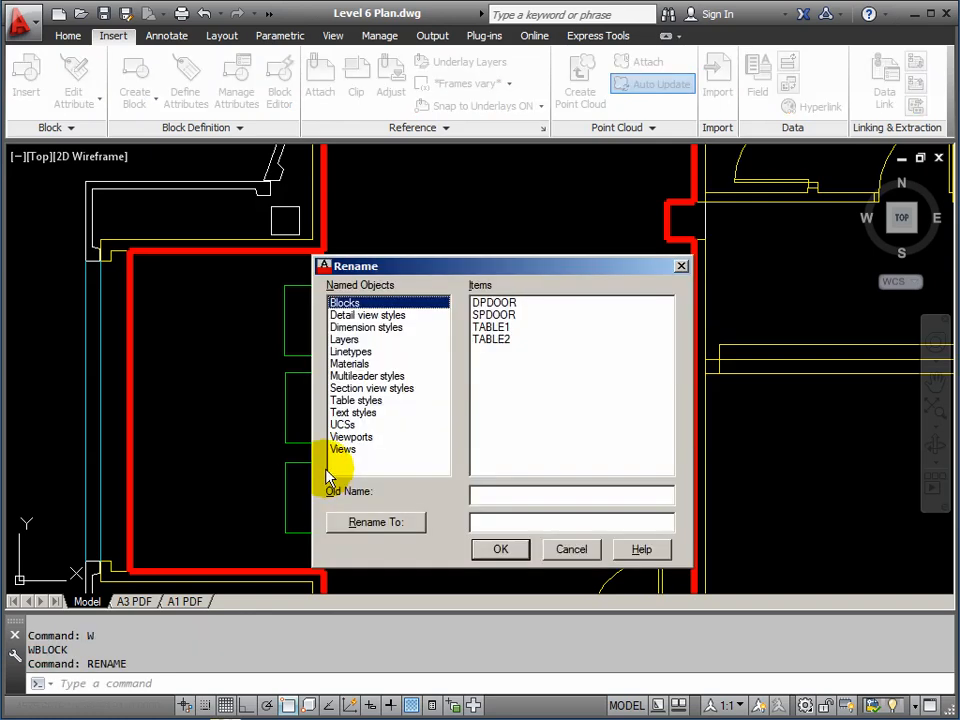
{"action": "left_click", "coordinate": [489, 340]}
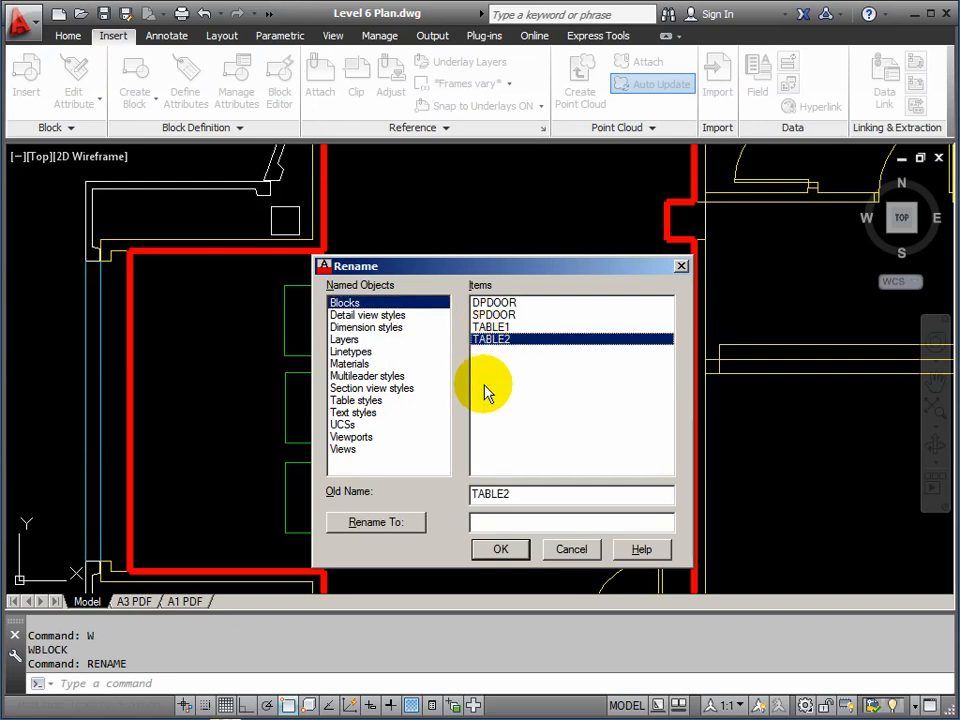
{"action": "left_click", "coordinate": [490, 522]}
{"action": "type", "text": "TABLE3"}
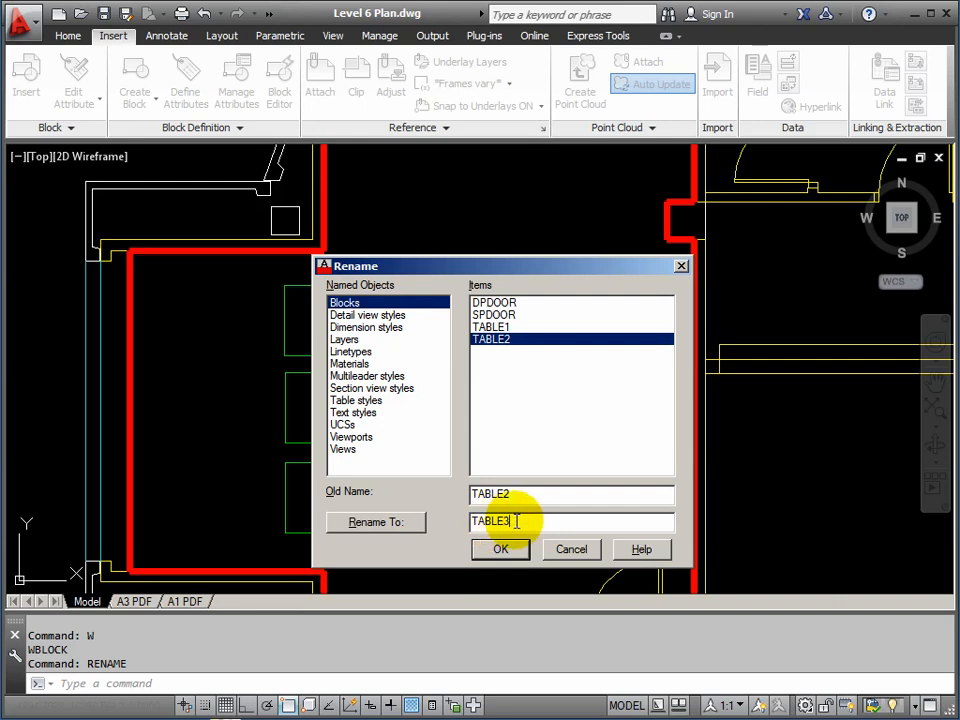
{"action": "left_click", "coordinate": [365, 522]}
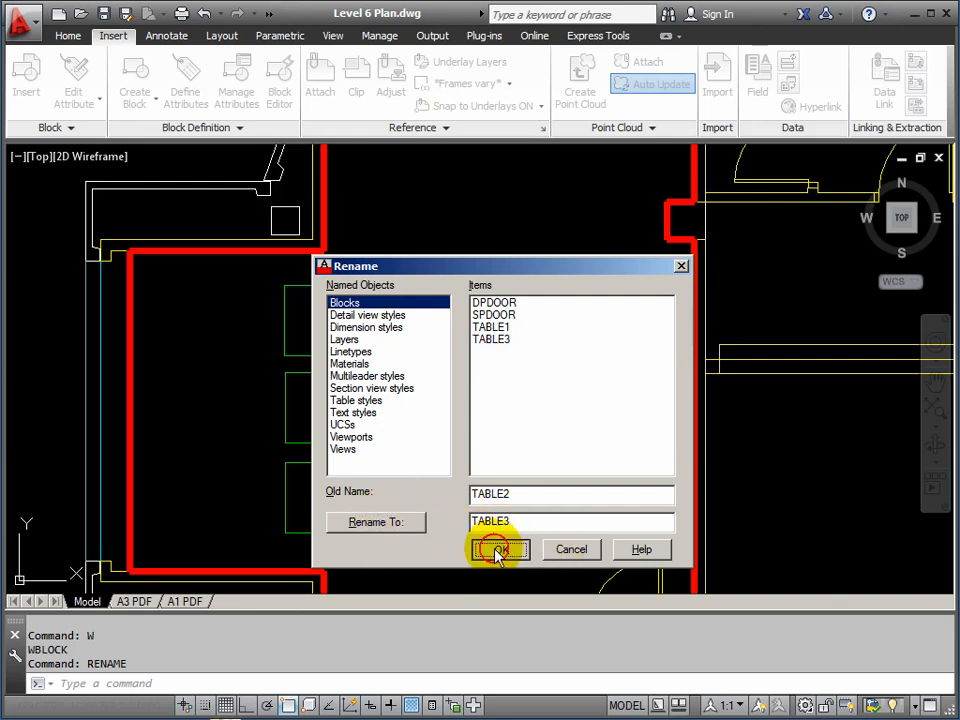
{"action": "left_click", "coordinate": [498, 550]}
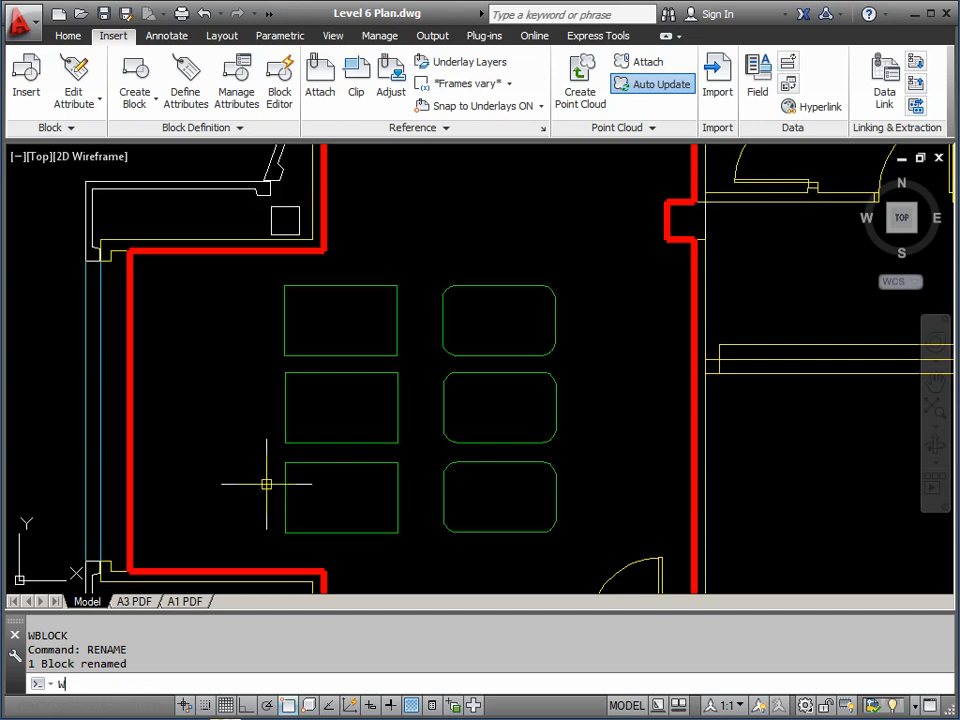
Run Write Block with source Block set to TABLE3 to export TABLE3.dwg
{"action": "key", "text": "Return"}
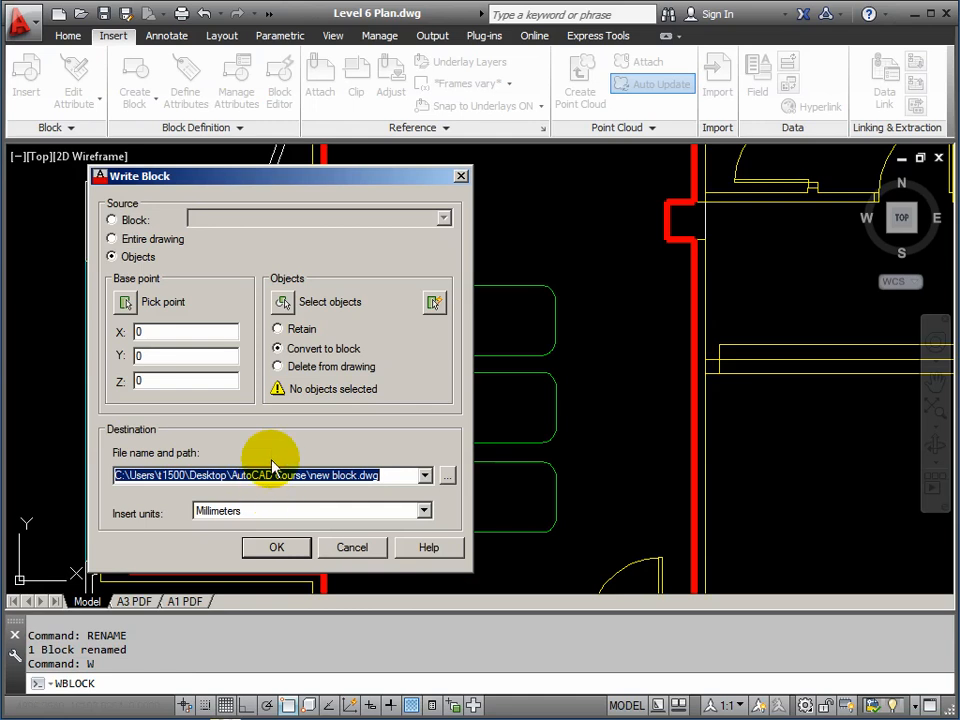
{"action": "left_click", "coordinate": [110, 221]}
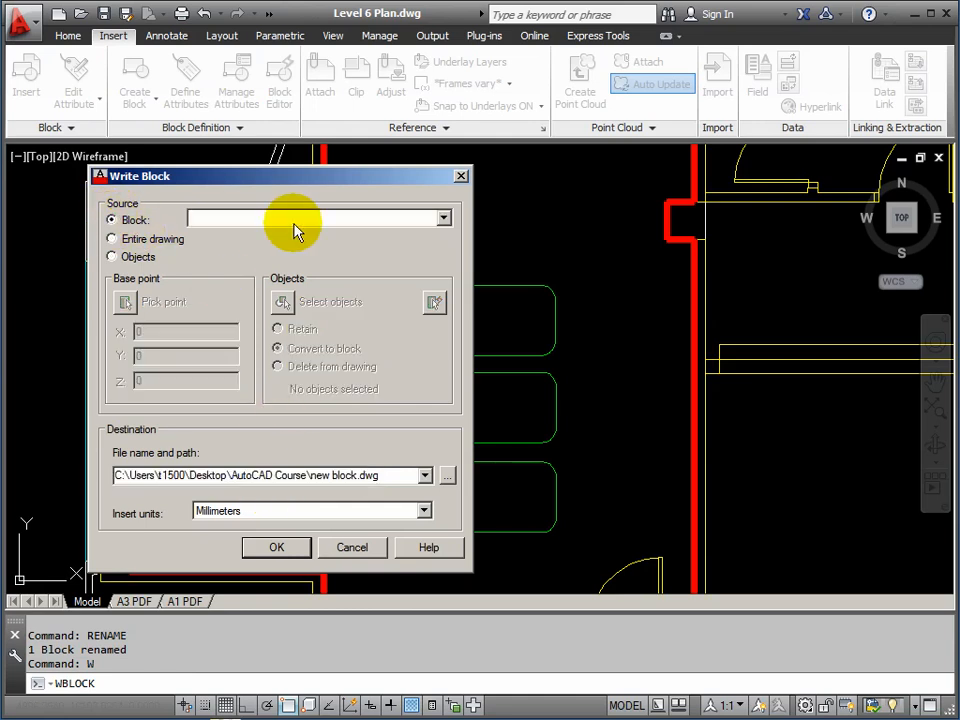
{"action": "left_click", "coordinate": [443, 220]}
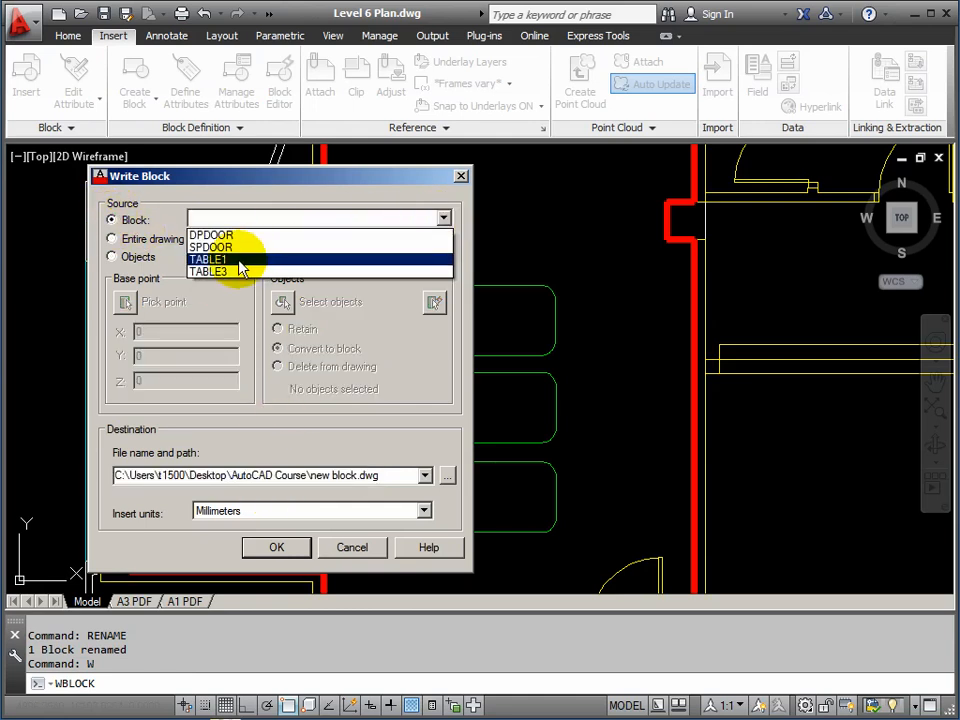
{"action": "left_click", "coordinate": [210, 272]}
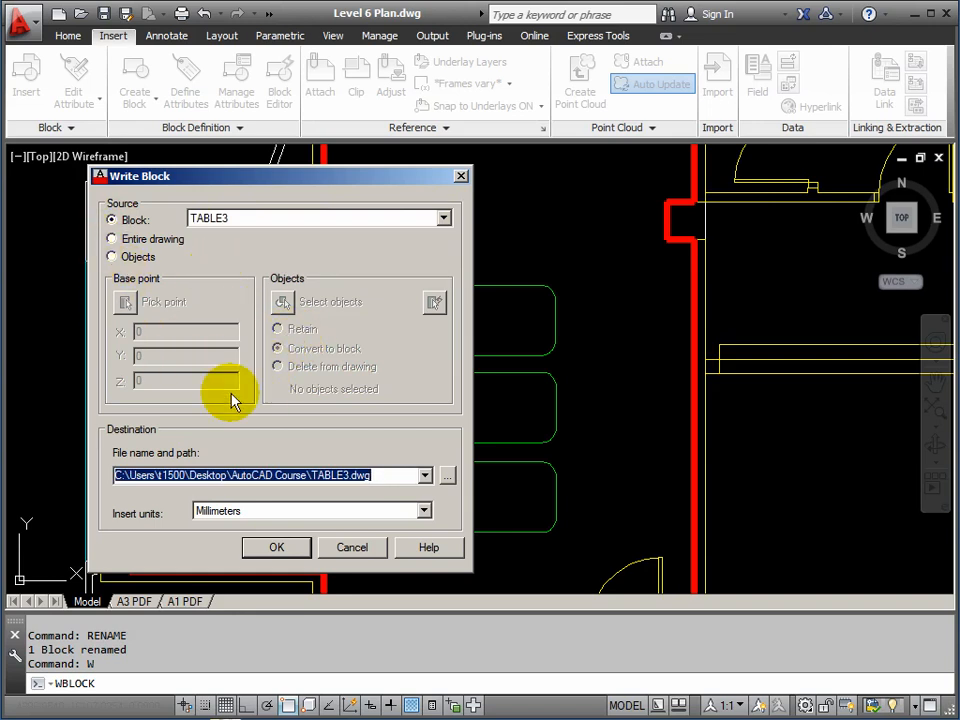
{"action": "left_click", "coordinate": [276, 548]}
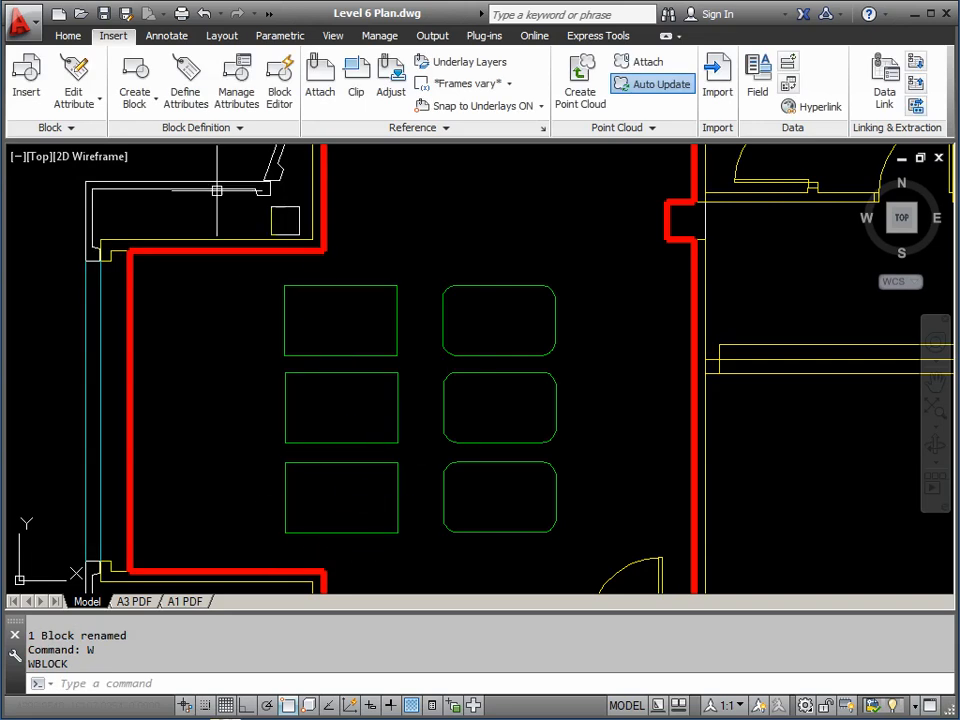
Open TABLE3.dwg and zoom to the extents of the table drawing
{"action": "left_click", "coordinate": [81, 17]}
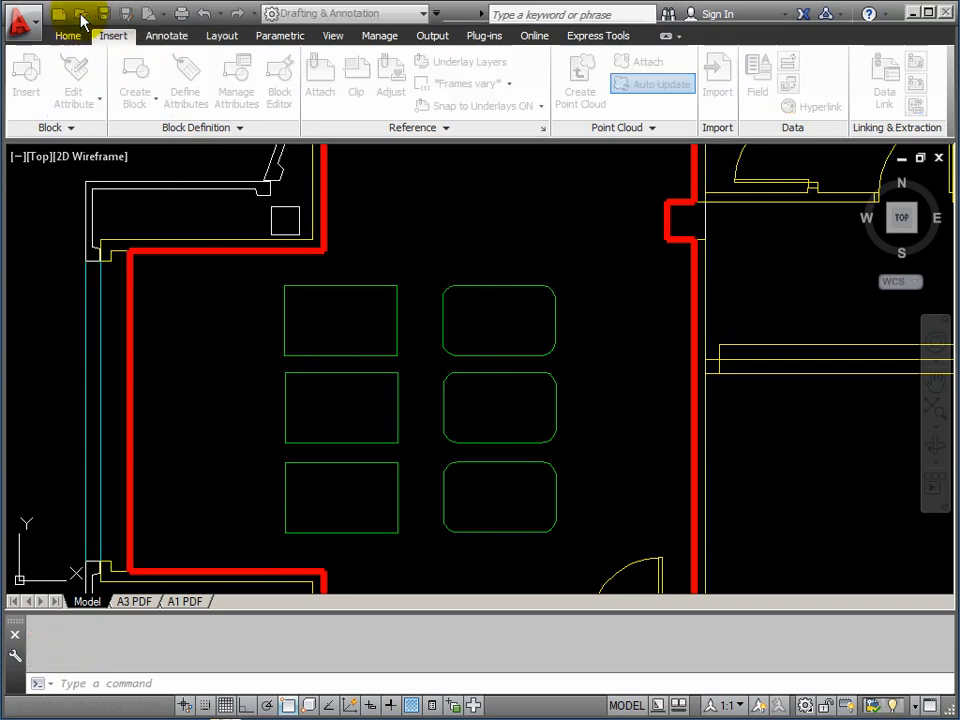
{"action": "left_click", "coordinate": [261, 199]}
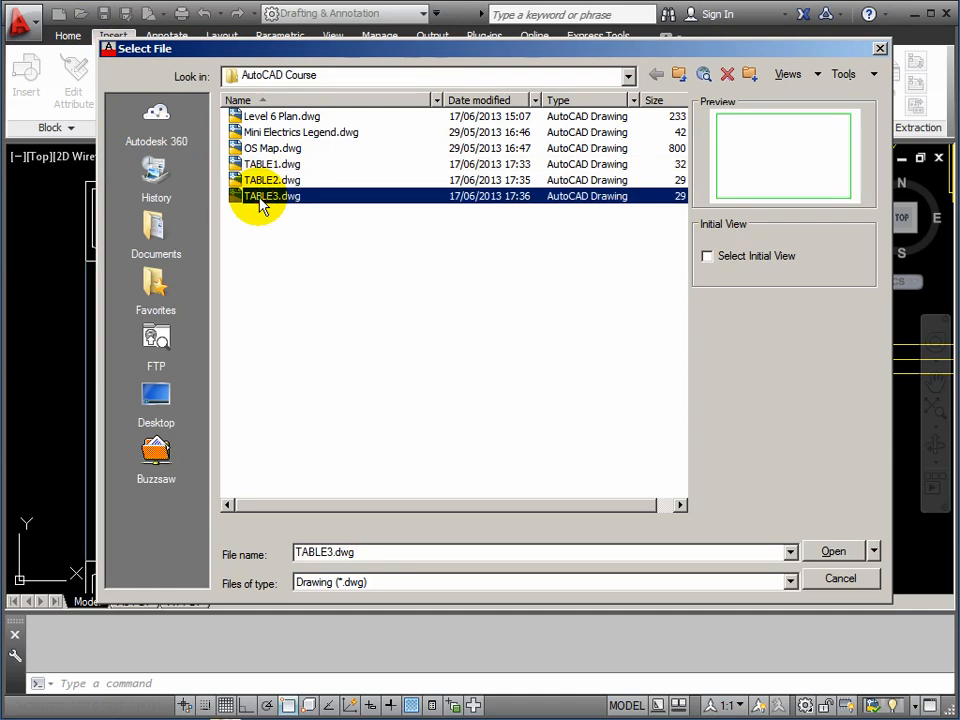
{"action": "left_click", "coordinate": [836, 553]}
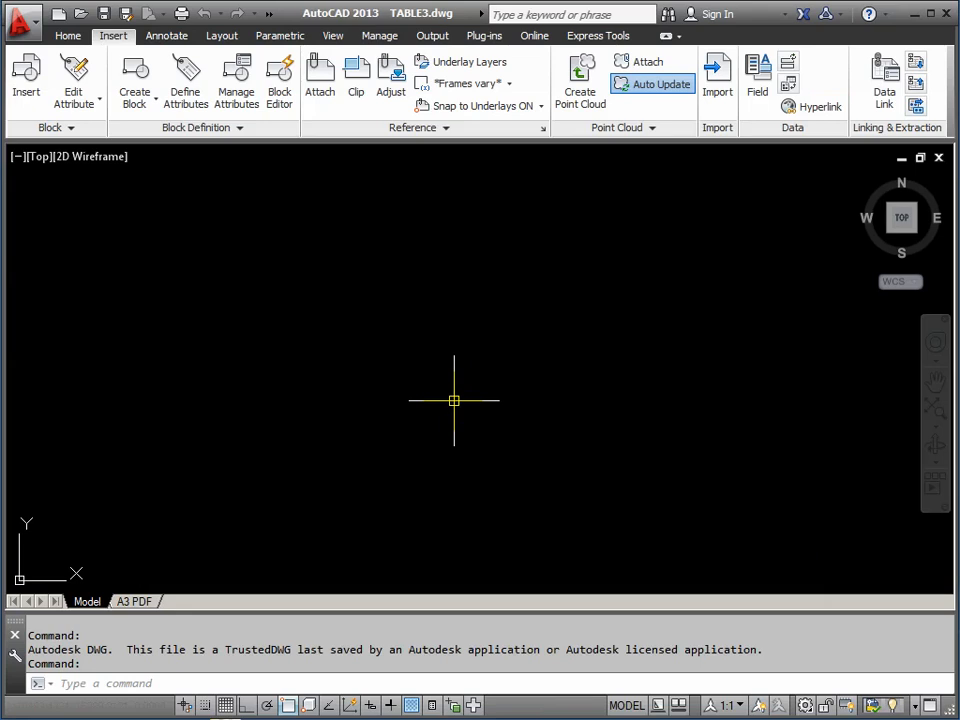
{"action": "middle_click", "coordinate": [459, 401]}
{"action": "middle_click", "coordinate": [459, 401]}
{"action": "scroll", "coordinate": [459, 401], "scroll_direction": "down", "scroll_amount": 2}
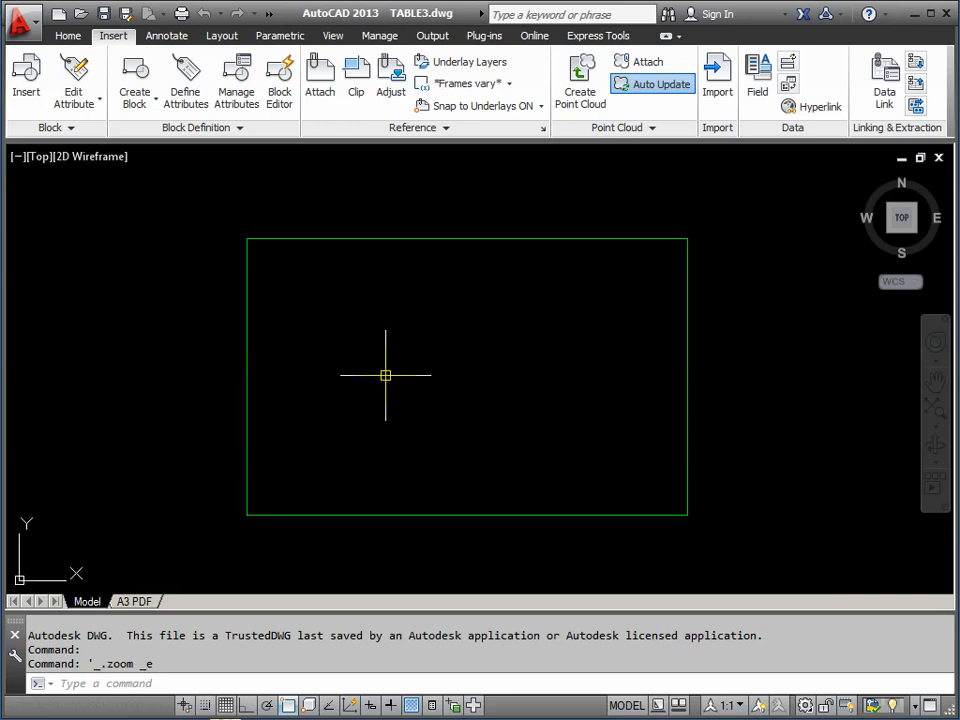
Select the left, top and right lines of the table outline, then clear the selection
{"action": "left_click", "coordinate": [248, 377]}
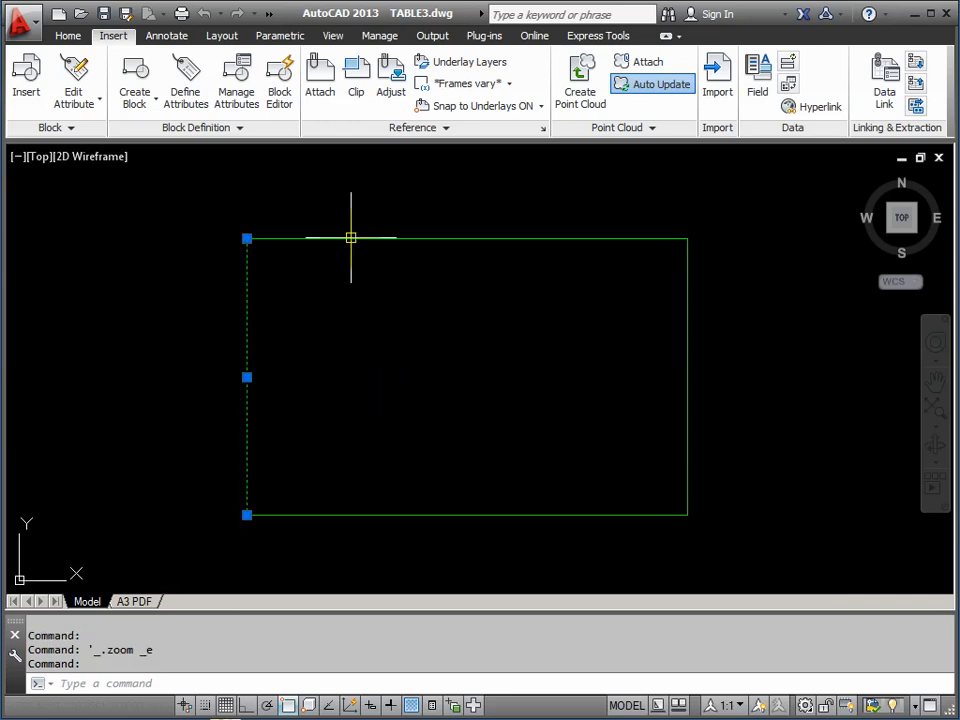
{"action": "left_click", "coordinate": [349, 238]}
{"action": "left_click", "coordinate": [686, 295]}
{"action": "key", "text": "Escape"}
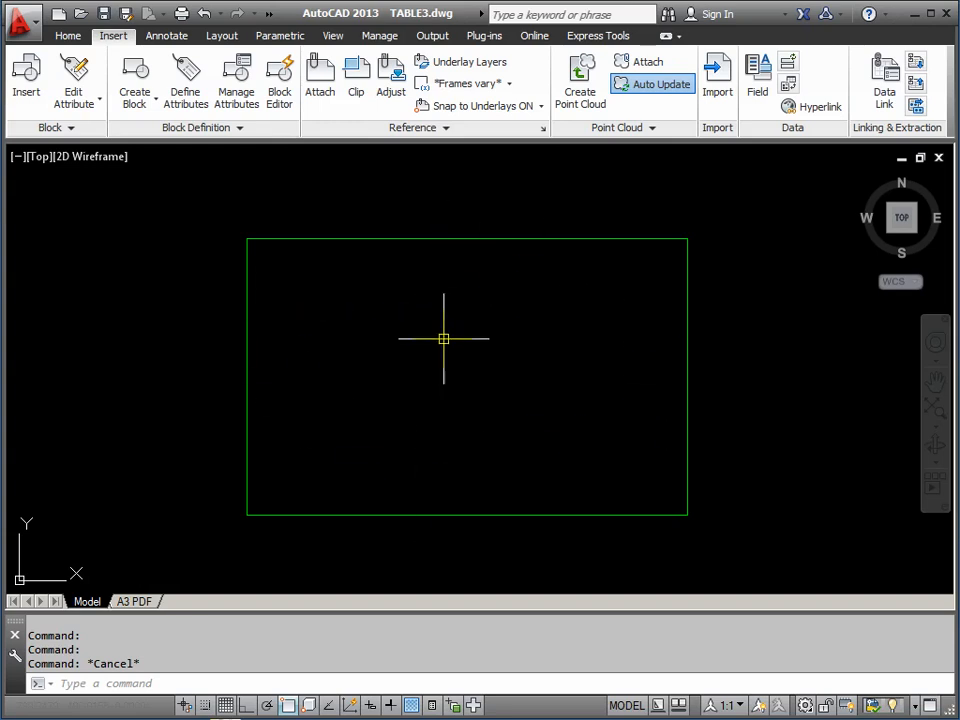
Offset the top, left, bottom and right outline lines 75 units inward
{"action": "type", "text": "O"}
{"action": "key", "text": "Return"}
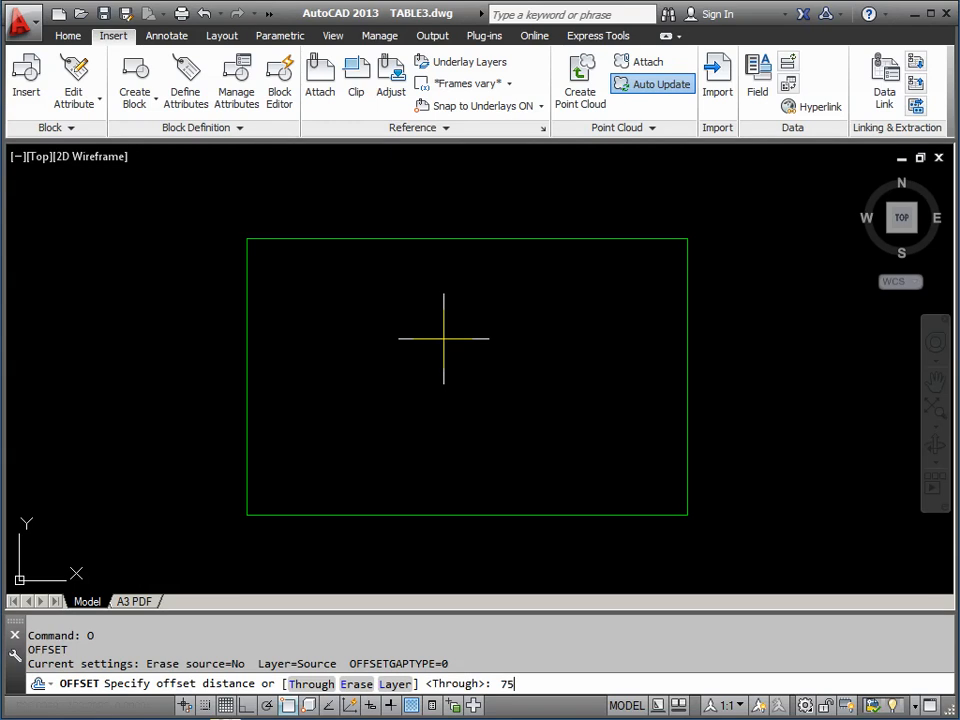
{"action": "key", "text": "Return"}
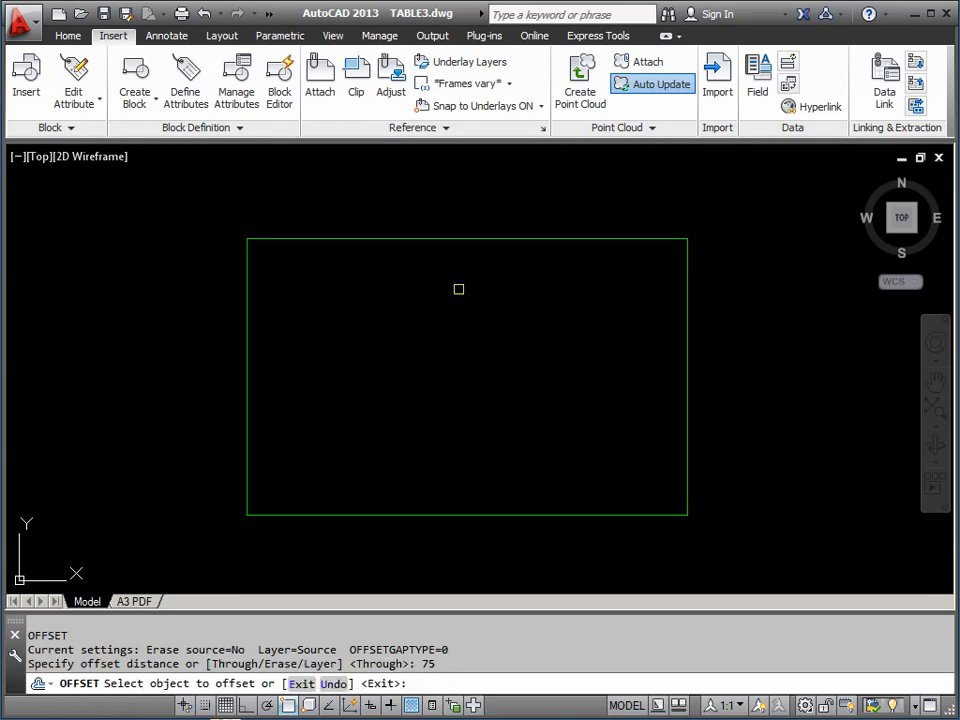
{"action": "left_click", "coordinate": [456, 240]}
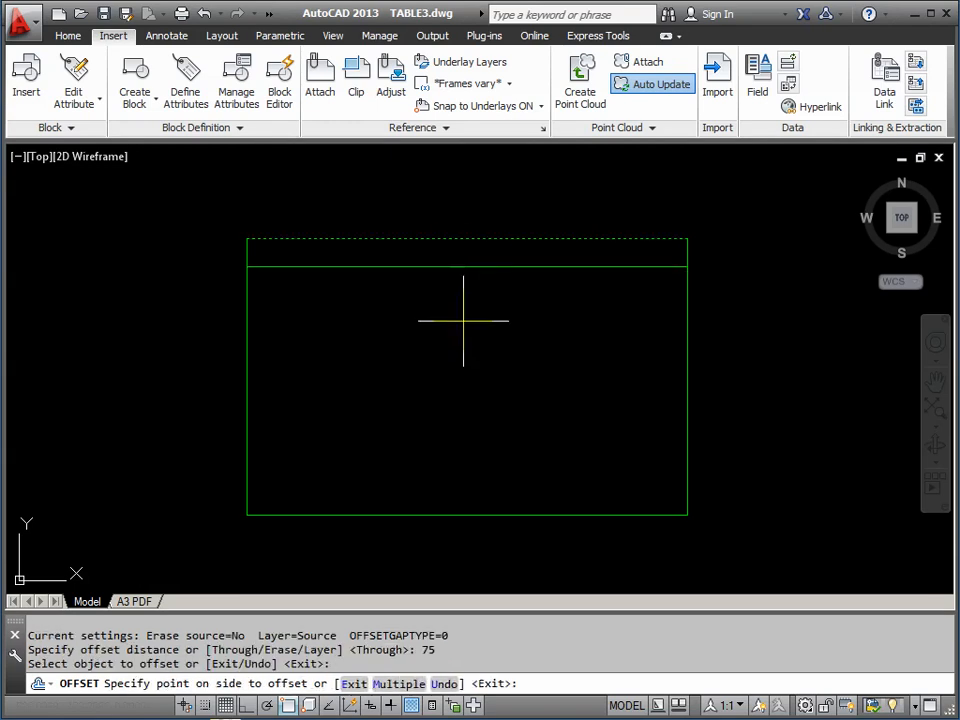
{"action": "left_click", "coordinate": [429, 328]}
{"action": "left_click", "coordinate": [248, 339]}
{"action": "left_click", "coordinate": [330, 344]}
{"action": "left_click", "coordinate": [489, 512]}
{"action": "left_click", "coordinate": [497, 403]}
{"action": "left_click", "coordinate": [687, 396]}
{"action": "left_click", "coordinate": [561, 395]}
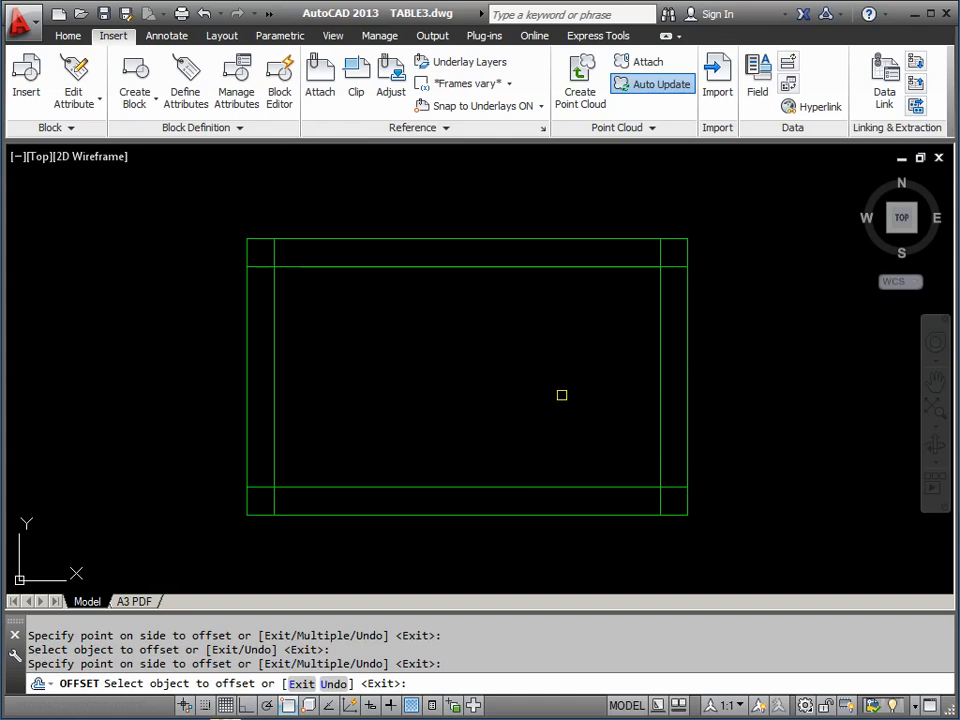
{"action": "key", "text": "Return"}
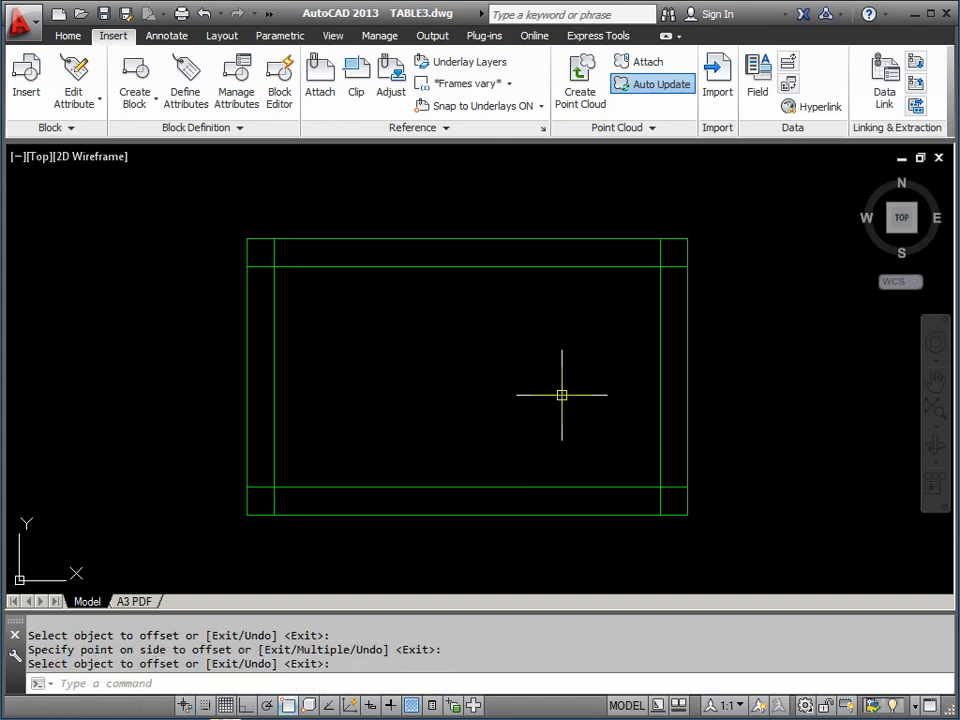
Offset the four inner lines a further 25 units inward and save TABLE3.dwg
{"action": "key", "text": "Return"}
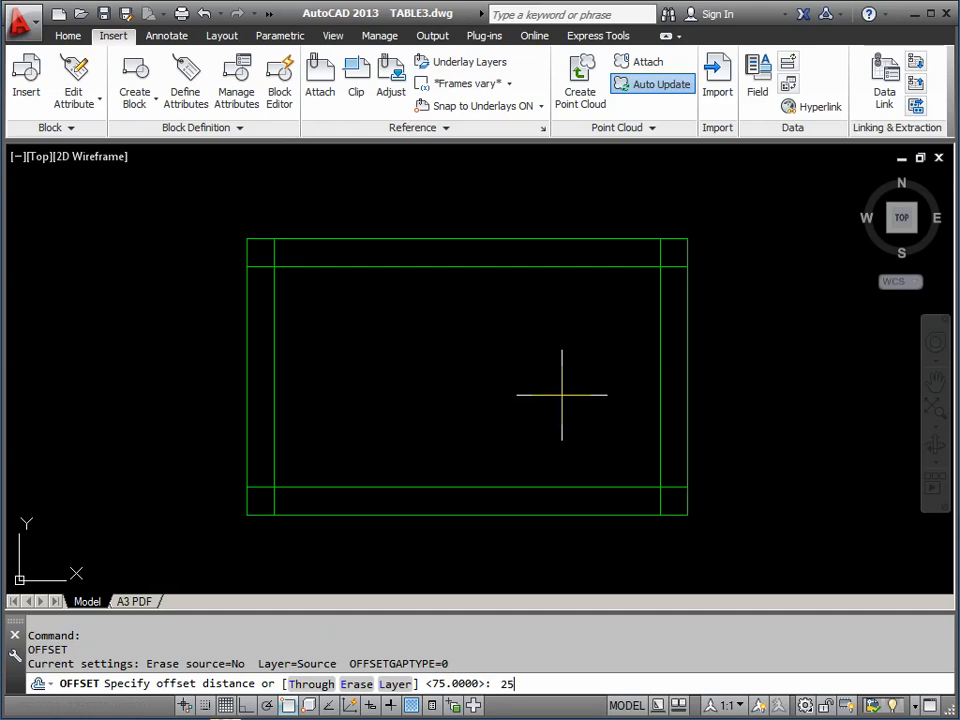
{"action": "key", "text": "Return"}
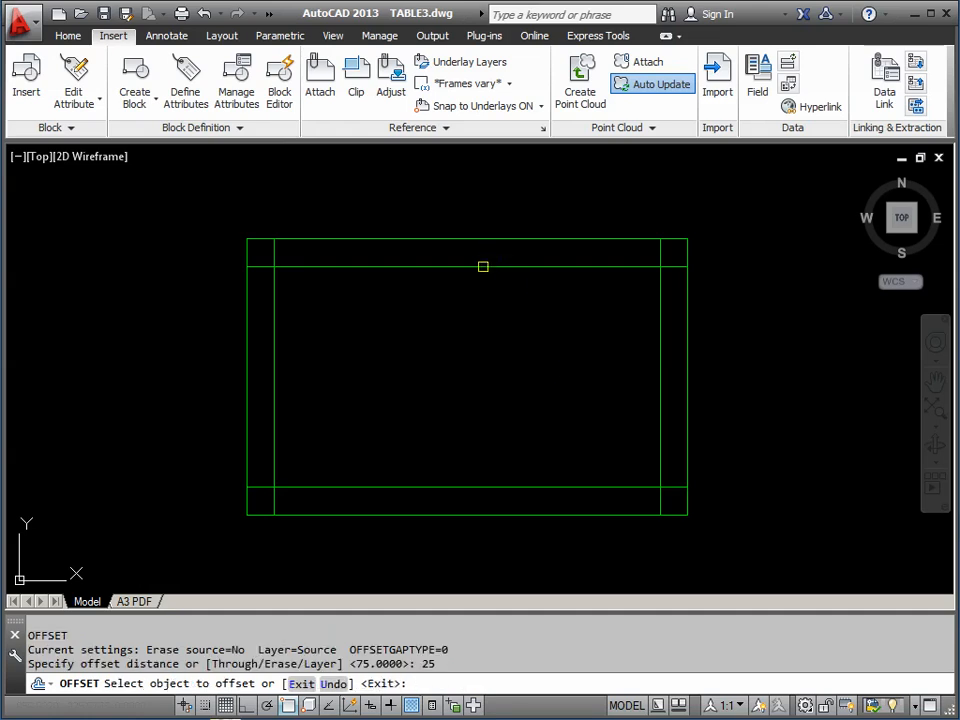
{"action": "left_click", "coordinate": [483, 266]}
{"action": "left_click", "coordinate": [483, 315]}
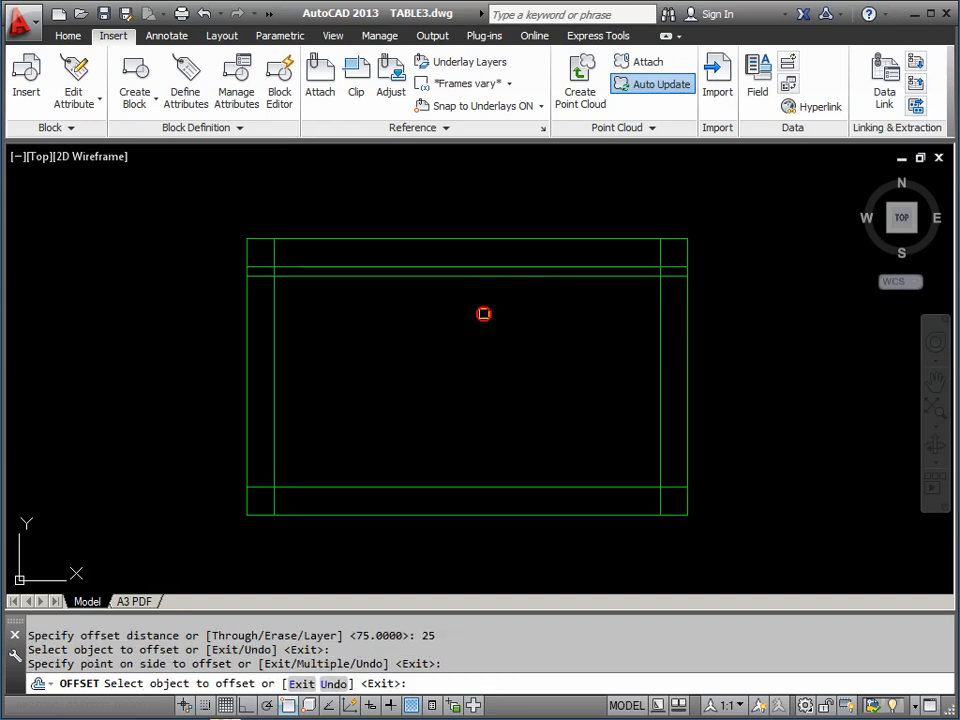
{"action": "left_click", "coordinate": [275, 346]}
{"action": "left_click", "coordinate": [380, 370]}
{"action": "left_click", "coordinate": [447, 487]}
{"action": "left_click", "coordinate": [462, 414]}
{"action": "left_click", "coordinate": [660, 409]}
{"action": "left_click", "coordinate": [558, 404]}
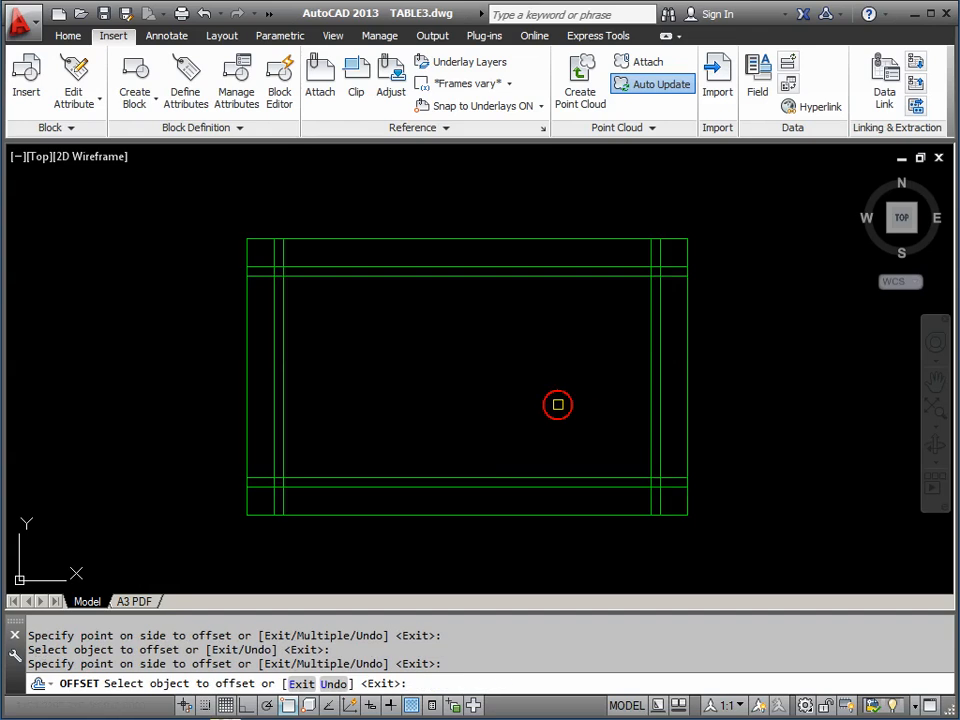
{"action": "left_click", "coordinate": [104, 15]}
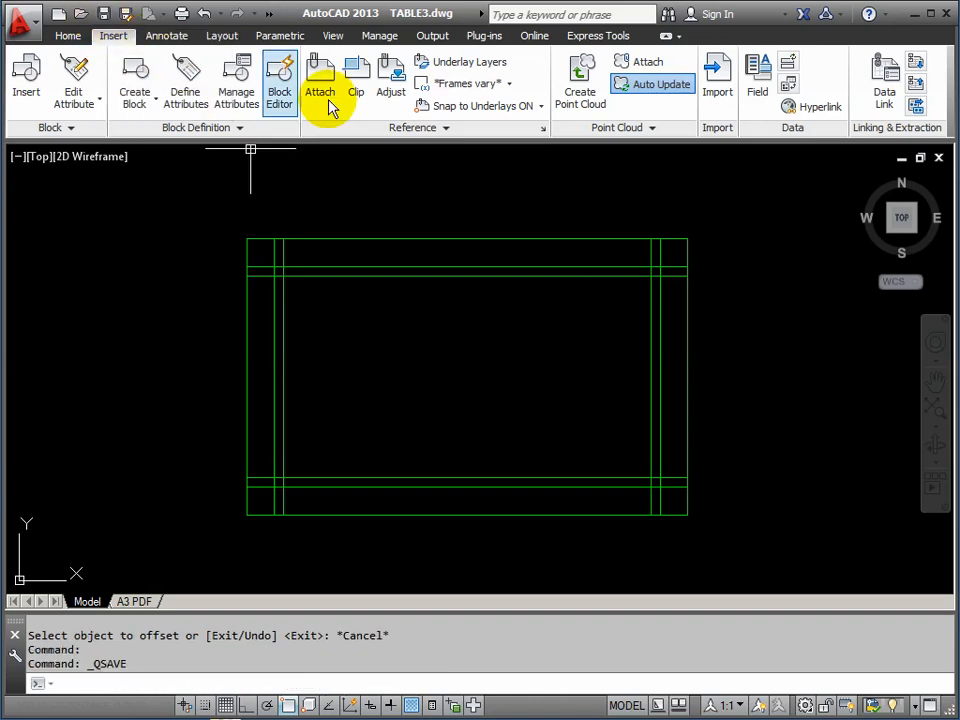
Close TABLE3.dwg, insert TABLE3.dwg into Level 6 Plan and redefine the TABLE3 block
{"action": "left_click", "coordinate": [936, 158]}
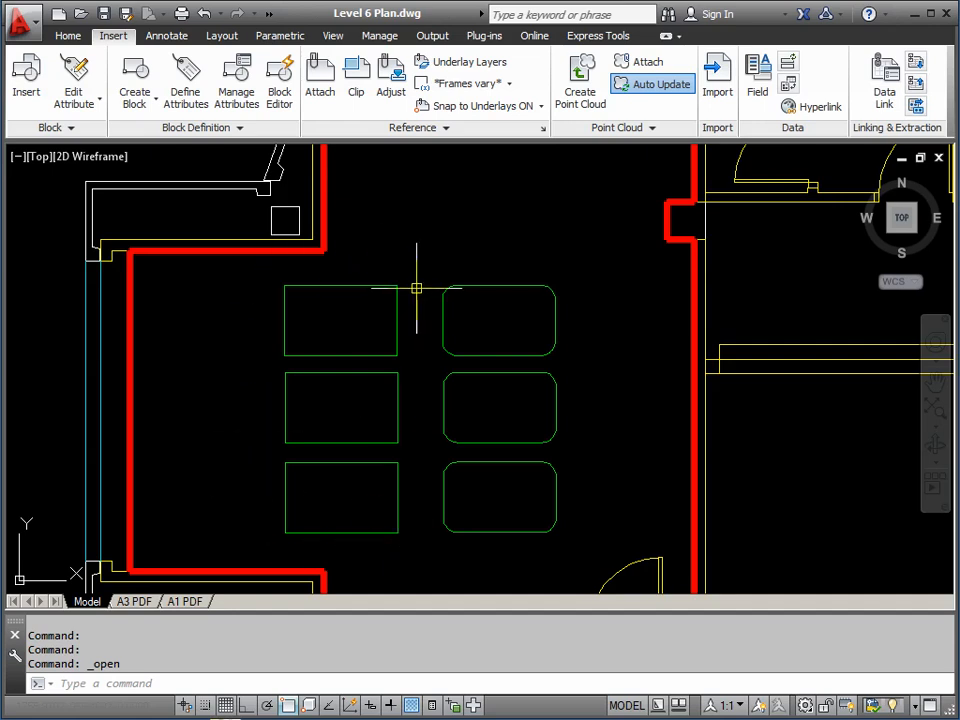
{"action": "left_click", "coordinate": [28, 90]}
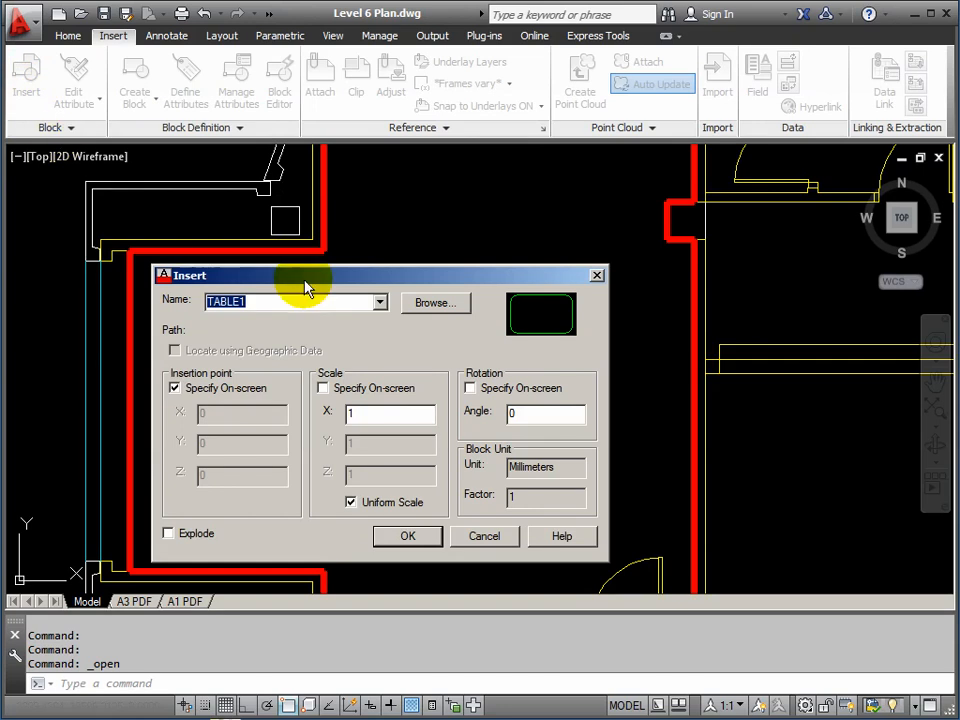
{"action": "left_click", "coordinate": [435, 303]}
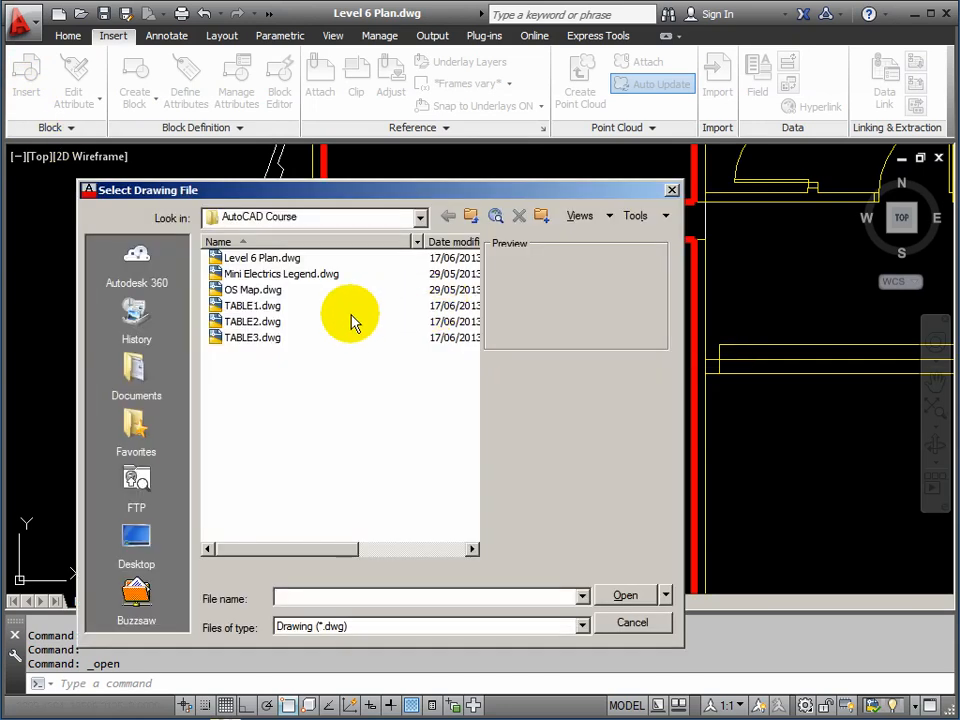
{"action": "left_click", "coordinate": [243, 340]}
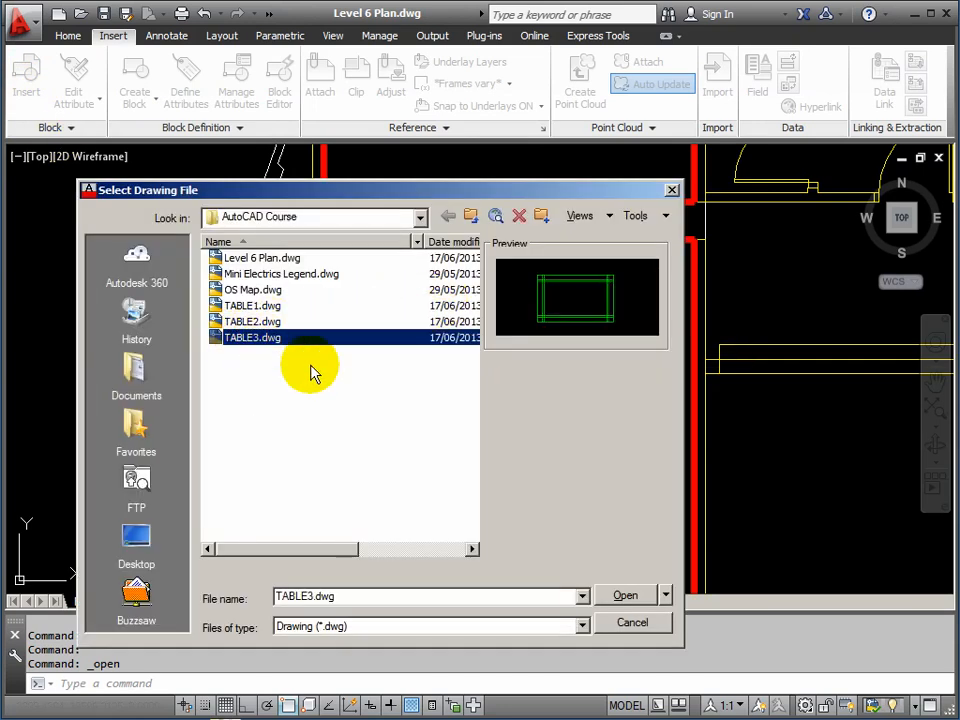
{"action": "left_click", "coordinate": [627, 596]}
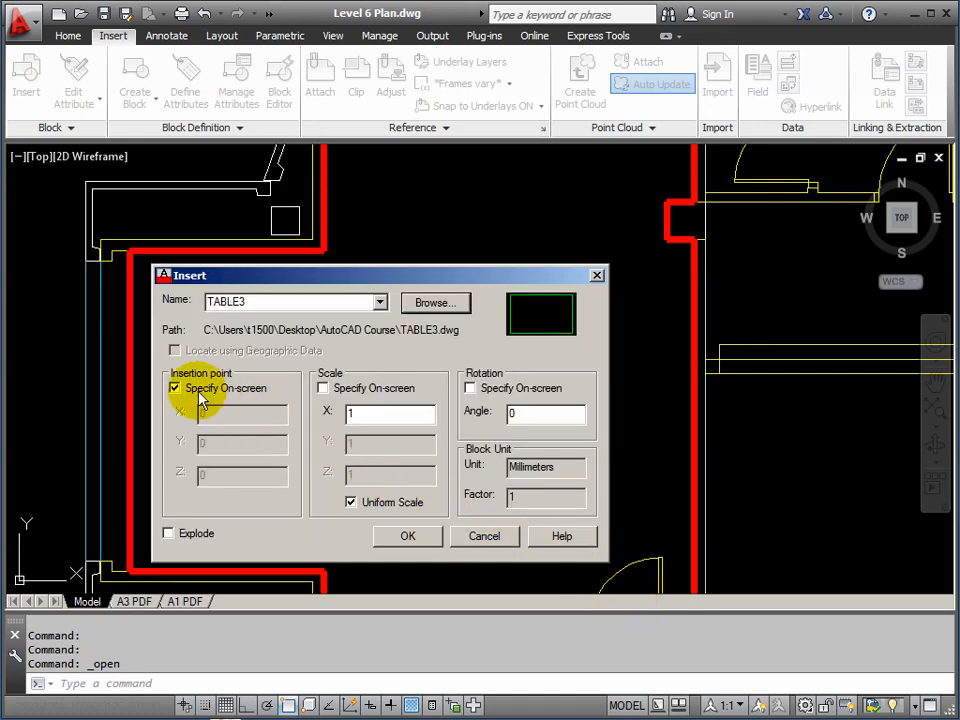
{"action": "left_click", "coordinate": [408, 537]}
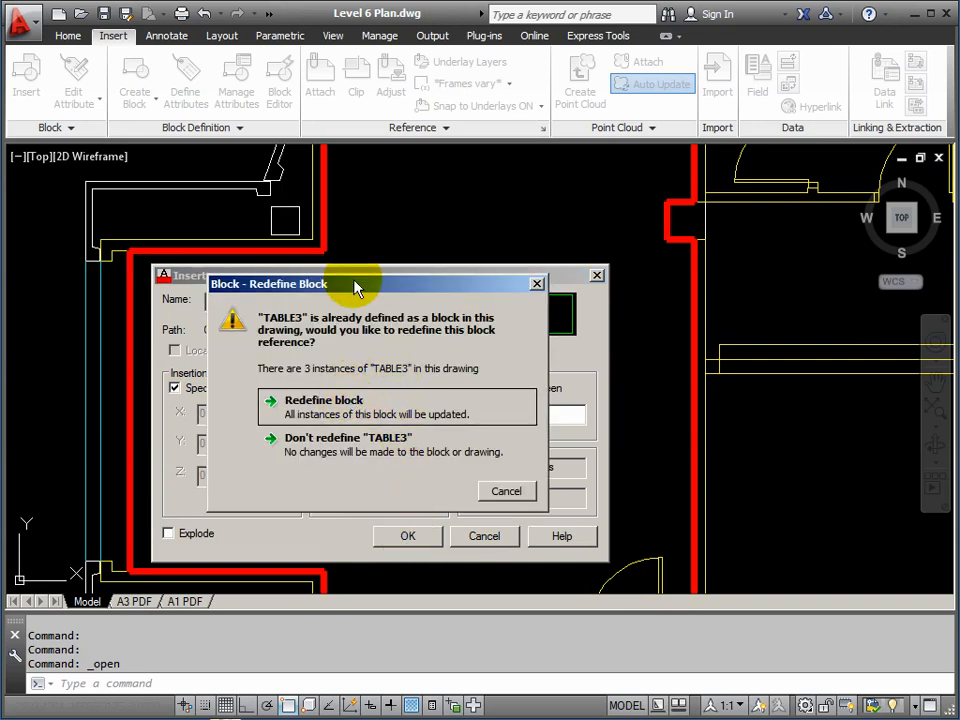
{"action": "left_click", "coordinate": [318, 408]}
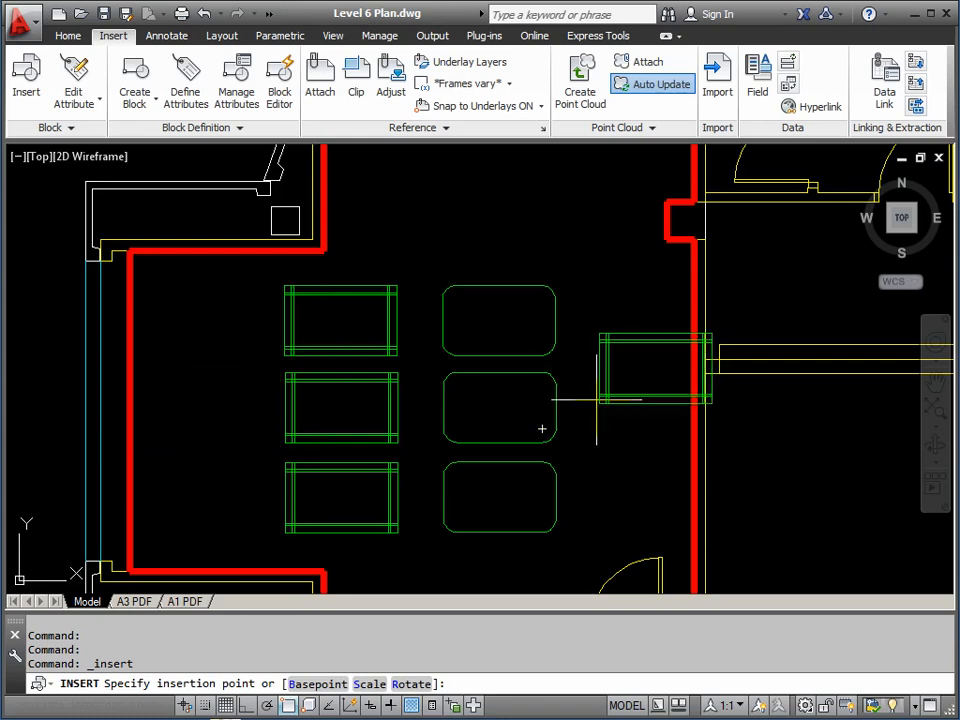
Cancel the extra TABLE3 placement and pan around the rooms and corridor to check the doors
{"action": "key", "text": "Escape"}
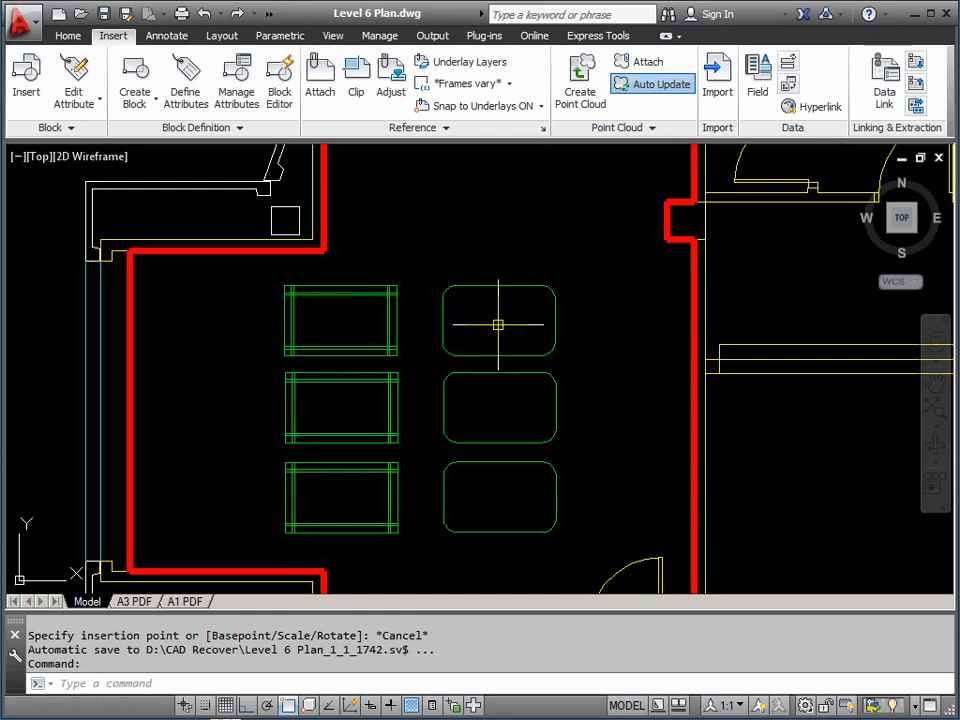
{"action": "scroll", "coordinate": [500, 324], "scroll_direction": "down", "scroll_amount": 2}
{"action": "middle_click_drag", "start_coordinate": [523, 315], "coordinate": [480, 354]}
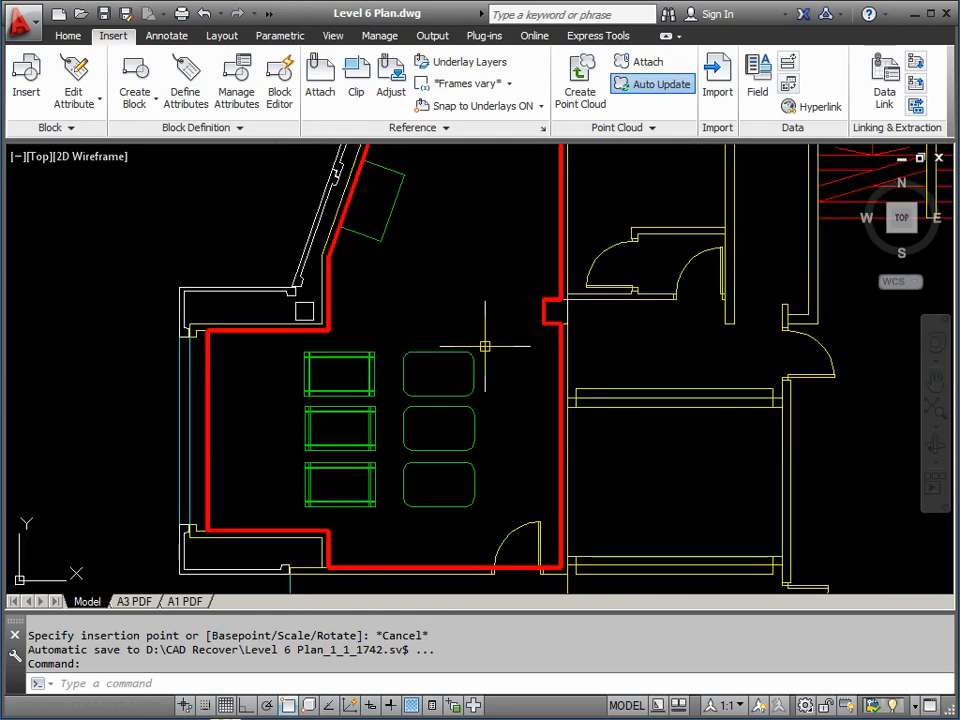
{"action": "mouse_move", "coordinate": [540, 315]}
{"action": "middle_mouse_down"}
{"action": "mouse_move", "coordinate": [469, 291]}
{"action": "mouse_move", "coordinate": [383, 281]}
{"action": "middle_mouse_up"}
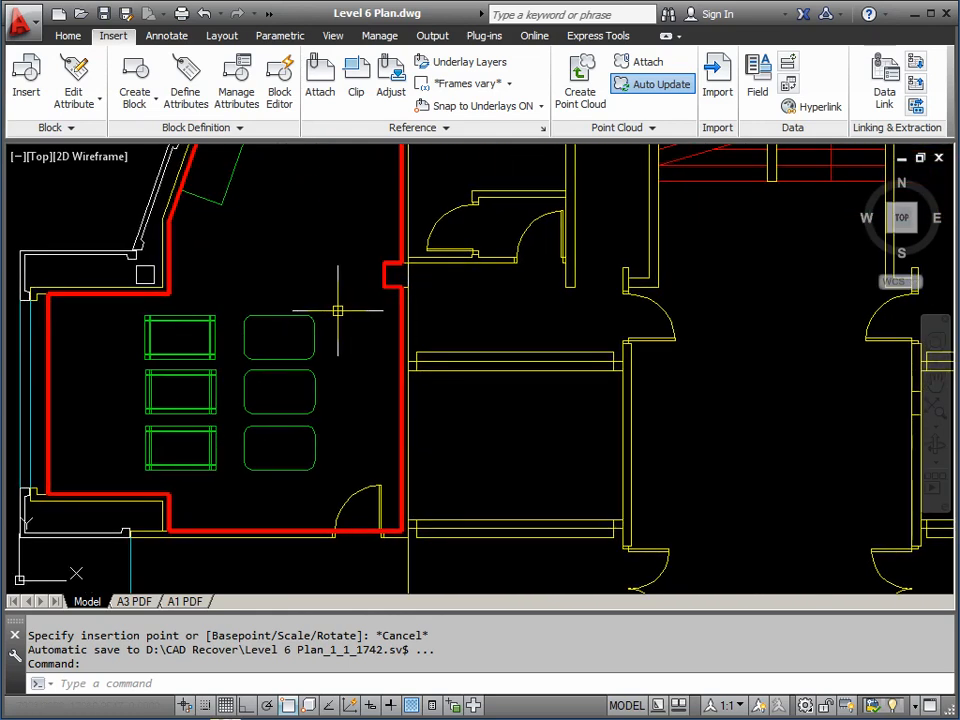
{"action": "scroll", "coordinate": [495, 310], "scroll_direction": "down", "scroll_amount": 3}
{"action": "scroll", "coordinate": [561, 447], "scroll_direction": "up", "scroll_amount": 2}
{"action": "scroll", "coordinate": [543, 442], "scroll_direction": "up", "scroll_amount": 4}
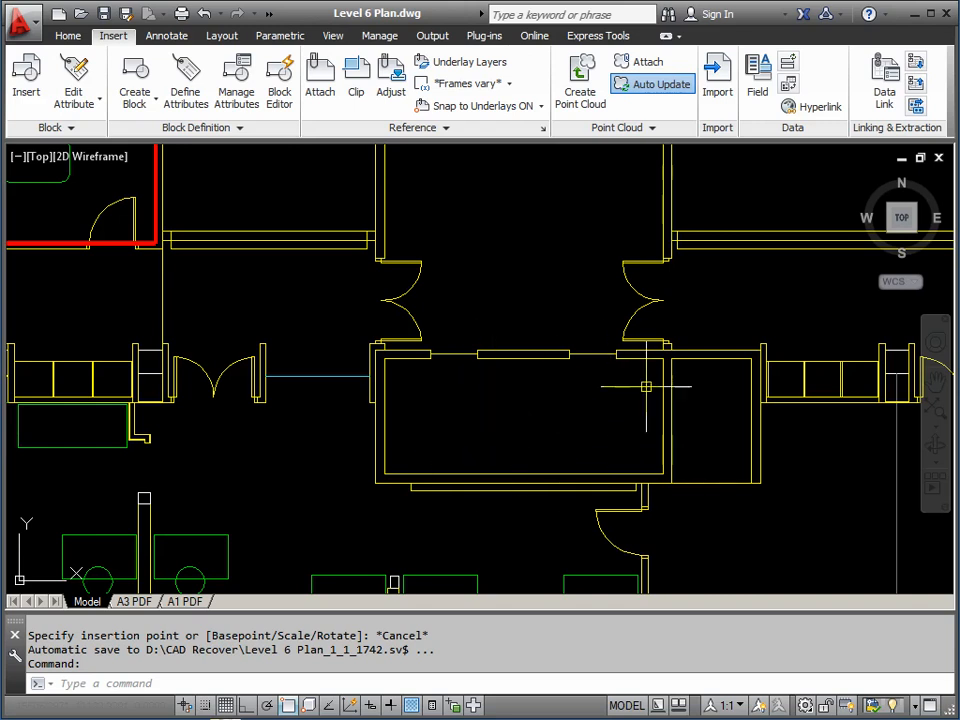
{"action": "scroll", "coordinate": [698, 352], "scroll_direction": "down", "scroll_amount": 4}
{"action": "mouse_move", "coordinate": [749, 343]}
{"action": "middle_mouse_down"}
{"action": "mouse_move", "coordinate": [429, 373]}
{"action": "mouse_move", "coordinate": [386, 395]}
{"action": "middle_mouse_up"}
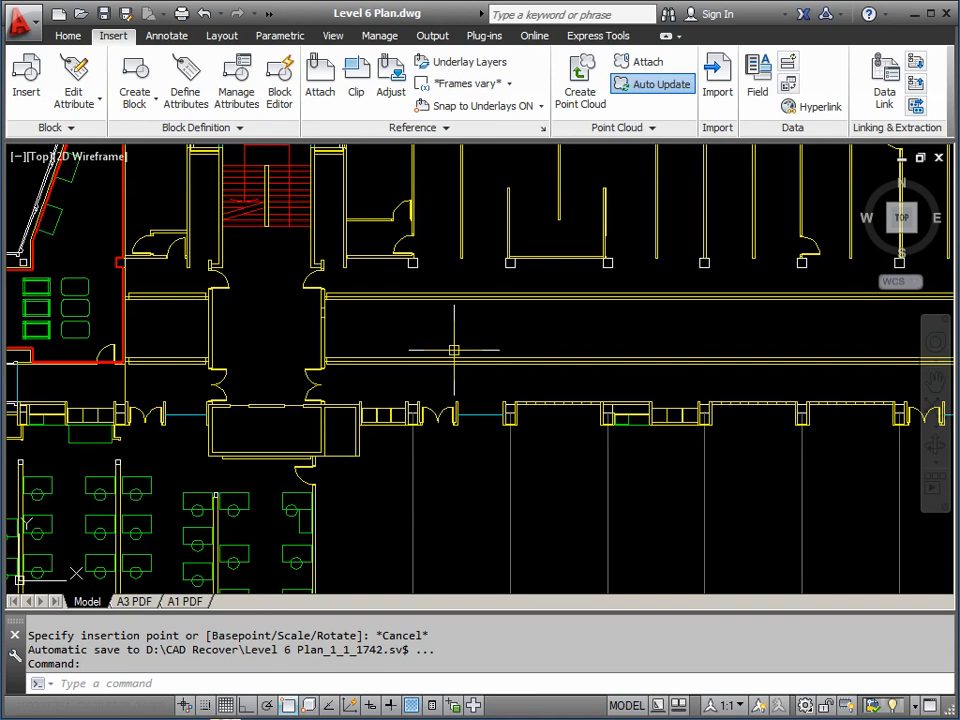
{"action": "scroll", "coordinate": [418, 265], "scroll_direction": "up", "scroll_amount": 6}
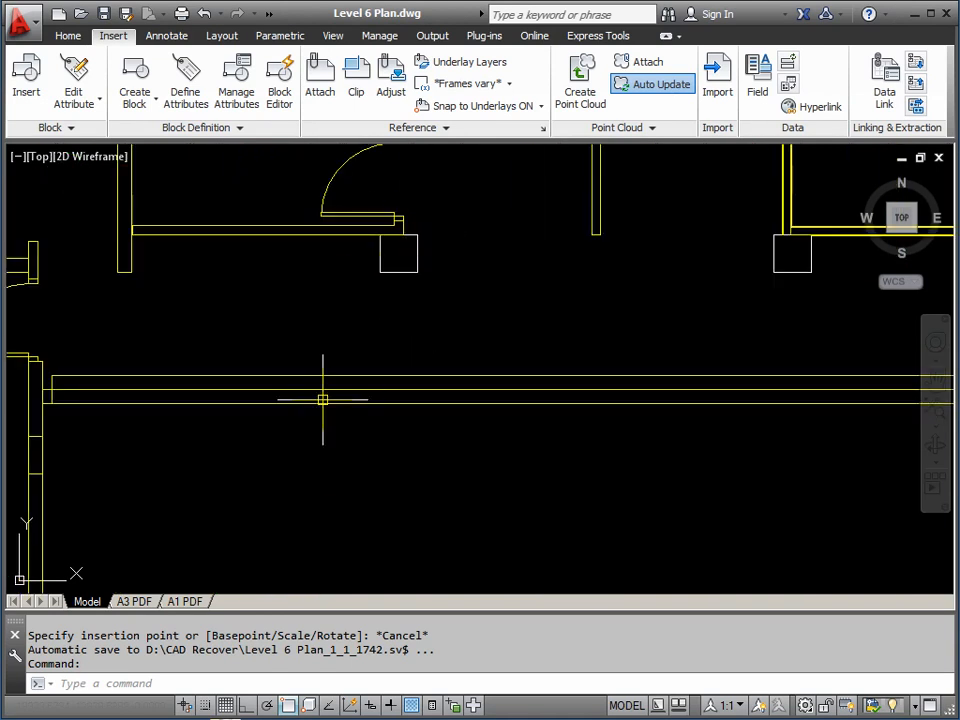
{"action": "scroll", "coordinate": [321, 399], "scroll_direction": "down", "scroll_amount": 3}
{"action": "middle_click_drag", "start_coordinate": [321, 399], "coordinate": [540, 352]}
{"action": "middle_click_drag", "start_coordinate": [402, 411], "coordinate": [546, 347]}
{"action": "middle_click_drag", "start_coordinate": [614, 421], "coordinate": [624, 327]}
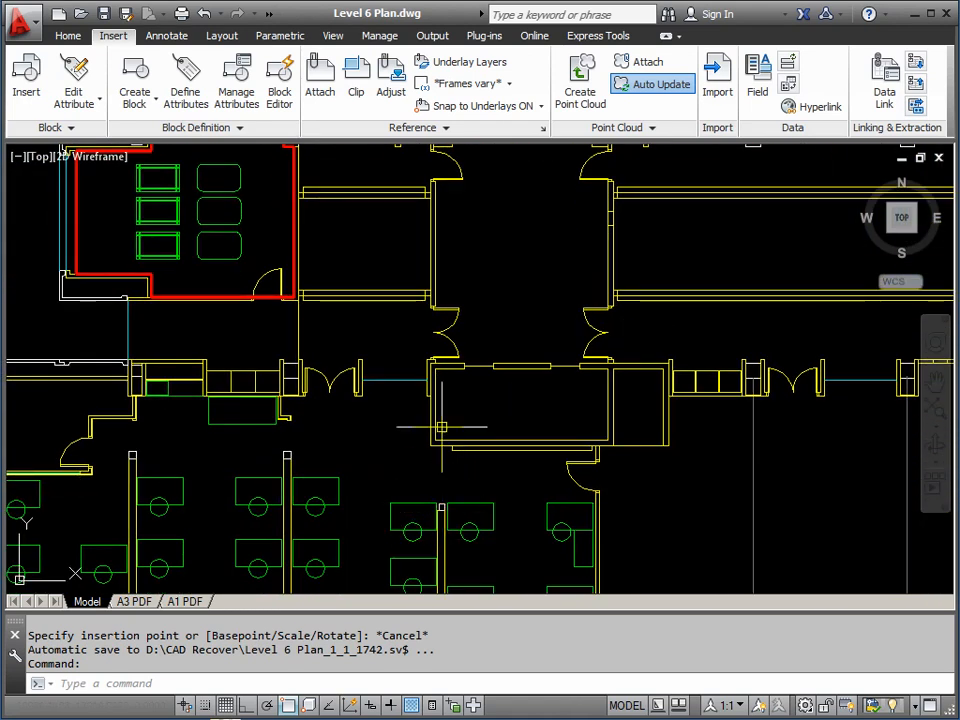
{"action": "middle_click_drag", "start_coordinate": [418, 317], "coordinate": [602, 390]}
Zoom in on the door swing arcs near the stair, then open the Insert dialog
{"action": "scroll", "coordinate": [157, 450], "scroll_direction": "up", "scroll_amount": 2}
{"action": "scroll", "coordinate": [157, 450], "scroll_direction": "up", "scroll_amount": 4}
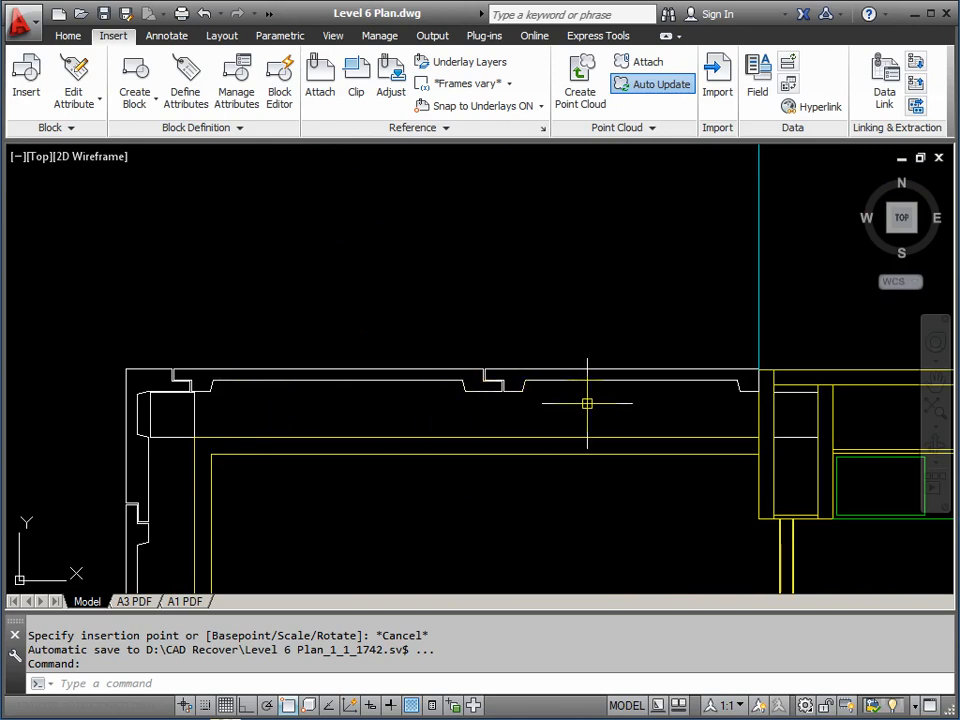
{"action": "scroll", "coordinate": [707, 407], "scroll_direction": "down", "scroll_amount": 2}
{"action": "middle_click_drag", "start_coordinate": [707, 407], "coordinate": [545, 395]}
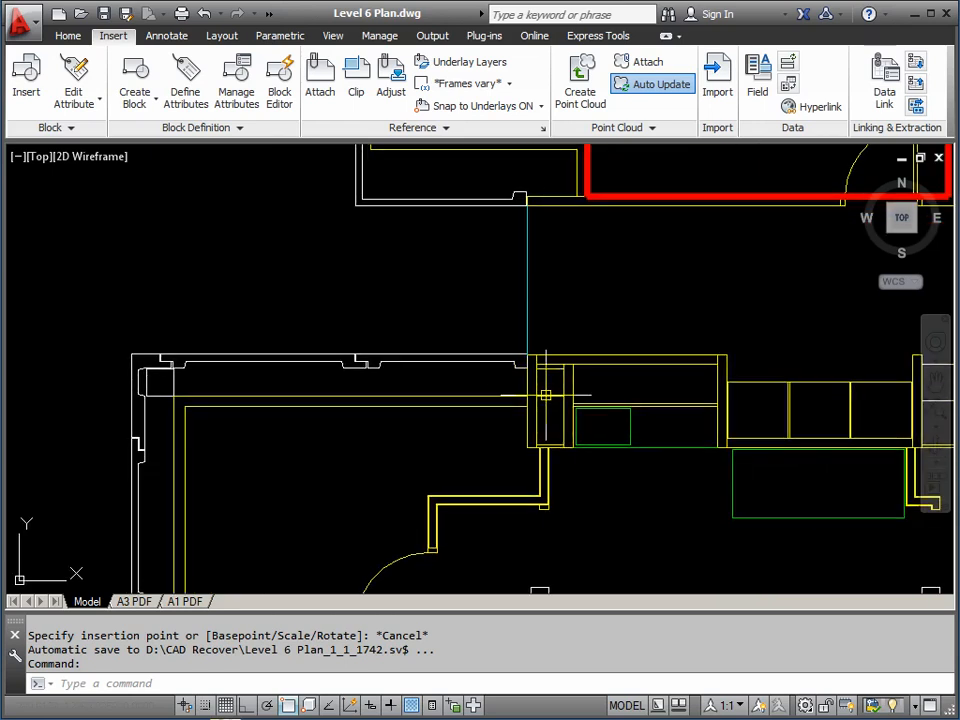
{"action": "middle_click_drag", "start_coordinate": [813, 396], "coordinate": [414, 392]}
{"action": "scroll", "coordinate": [537, 346], "scroll_direction": "down", "scroll_amount": 3}
{"action": "middle_click_drag", "start_coordinate": [535, 348], "coordinate": [485, 428]}
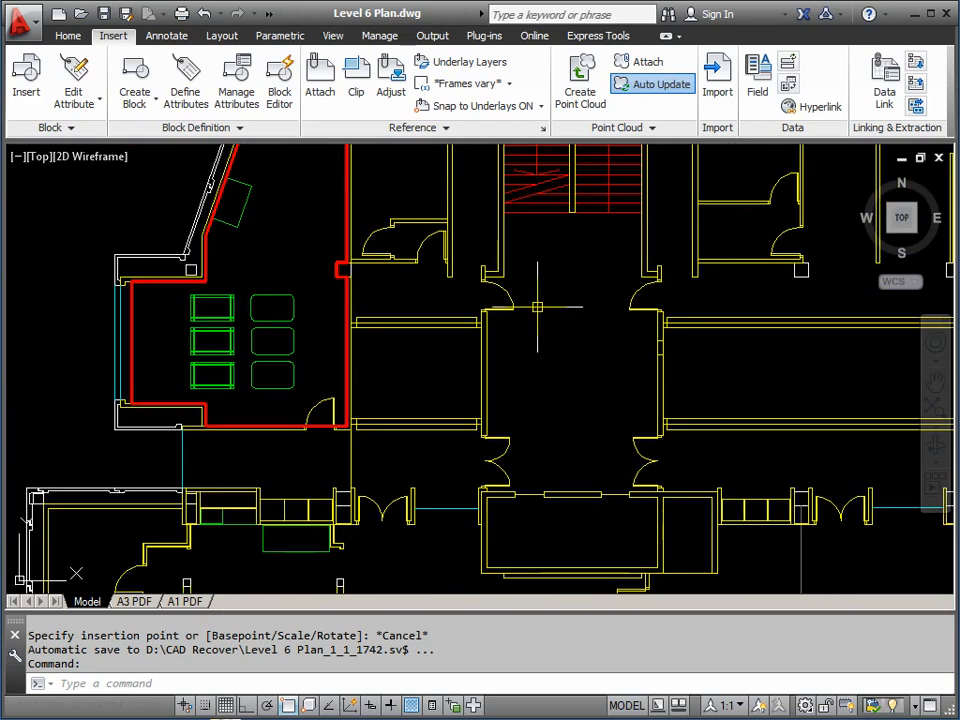
{"action": "scroll", "coordinate": [506, 295], "scroll_direction": "up", "scroll_amount": 6}
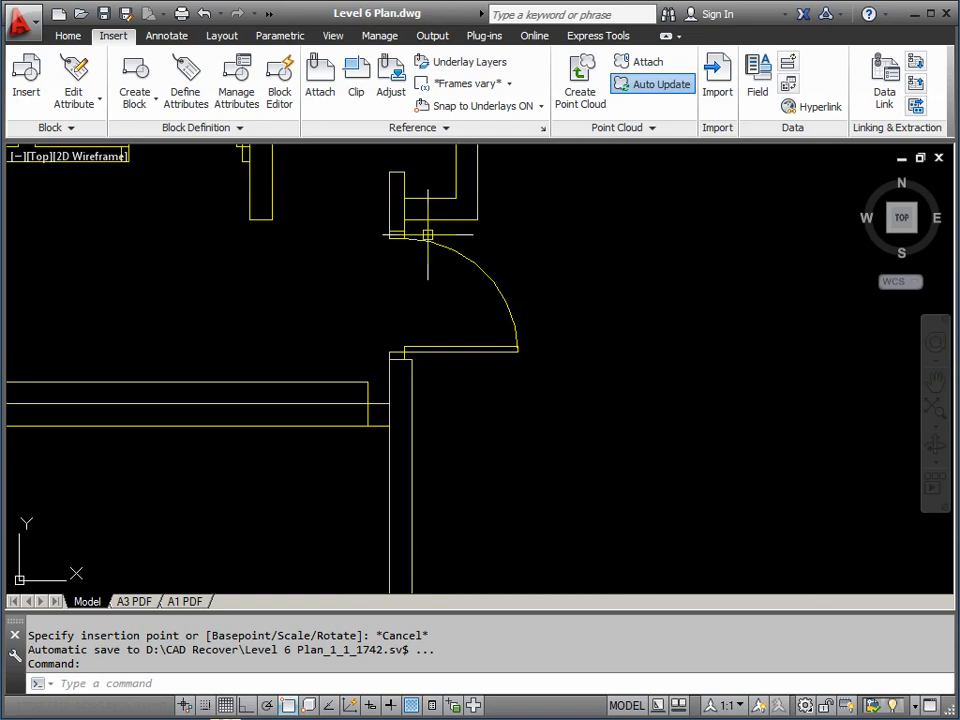
{"action": "middle_click_drag", "start_coordinate": [517, 326], "coordinate": [519, 422]}
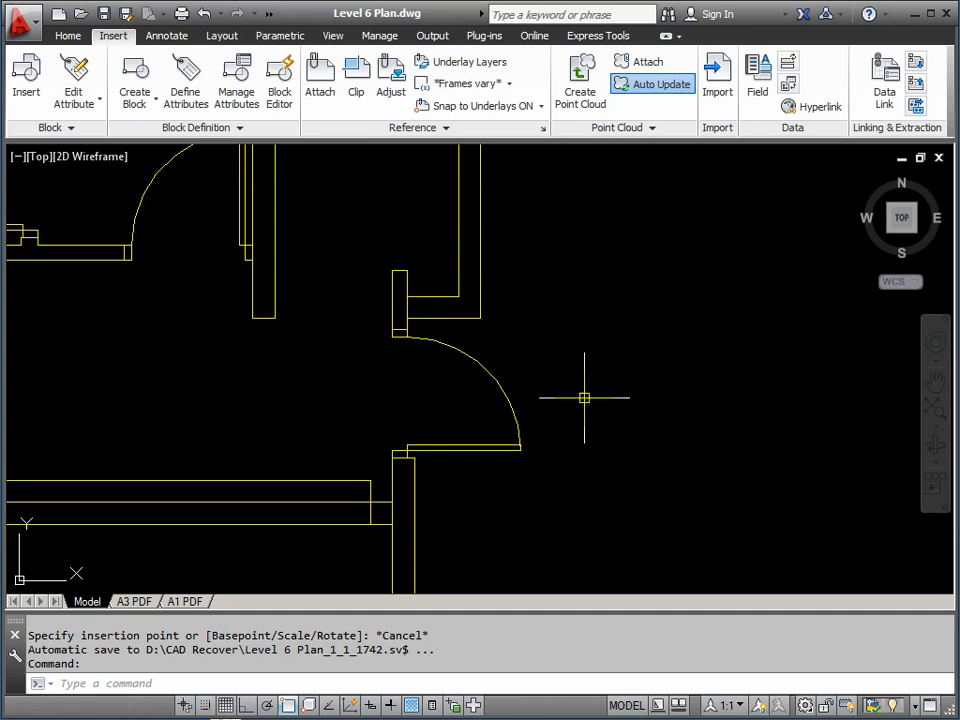
{"action": "middle_click_drag", "start_coordinate": [581, 399], "coordinate": [559, 413]}
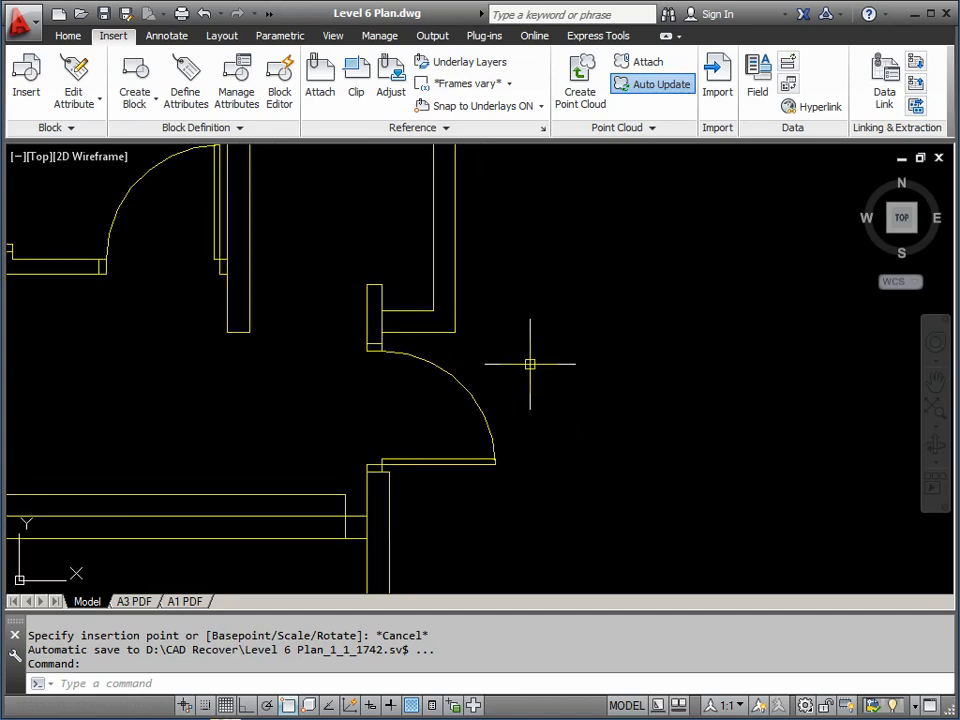
{"action": "middle_click_drag", "start_coordinate": [614, 380], "coordinate": [482, 381]}
{"action": "scroll", "coordinate": [497, 377], "scroll_direction": "down", "scroll_amount": 4}
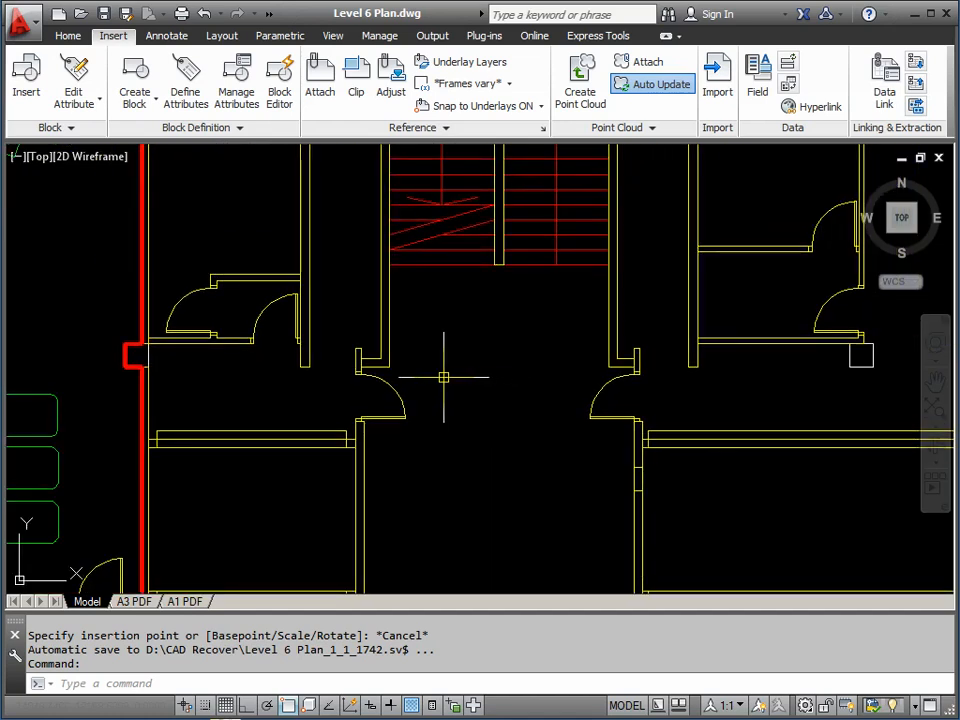
{"action": "scroll", "coordinate": [368, 417], "scroll_direction": "up", "scroll_amount": 6}
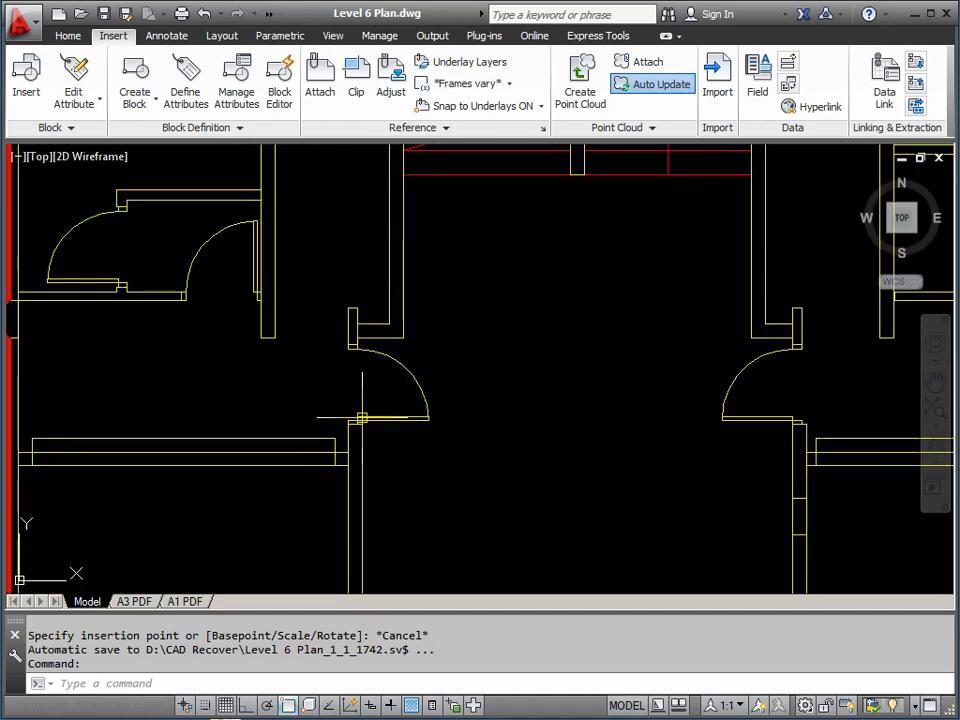
{"action": "middle_click_drag", "start_coordinate": [392, 391], "coordinate": [381, 403]}
{"action": "scroll", "coordinate": [390, 392], "scroll_direction": "down", "scroll_amount": 2}
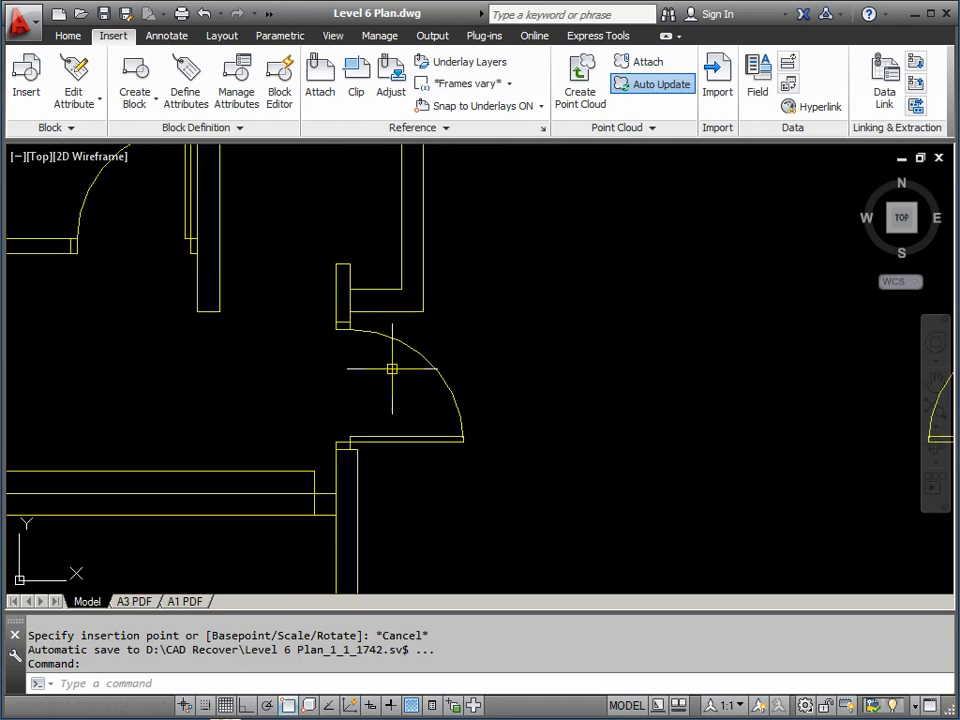
{"action": "middle_click_drag", "start_coordinate": [505, 417], "coordinate": [268, 408]}
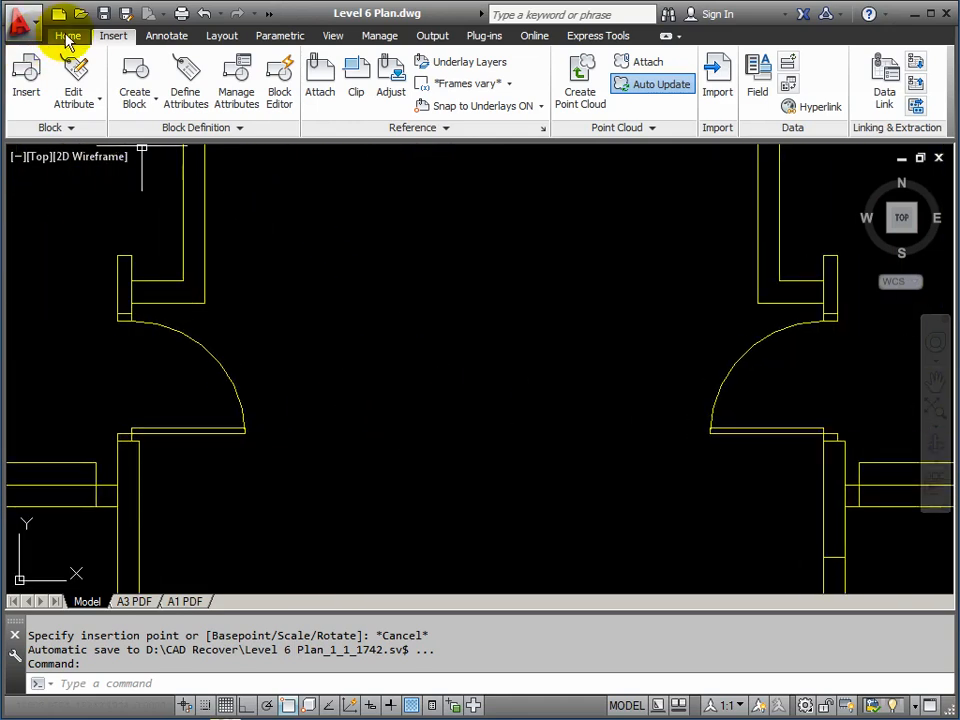
{"action": "left_click", "coordinate": [26, 82]}
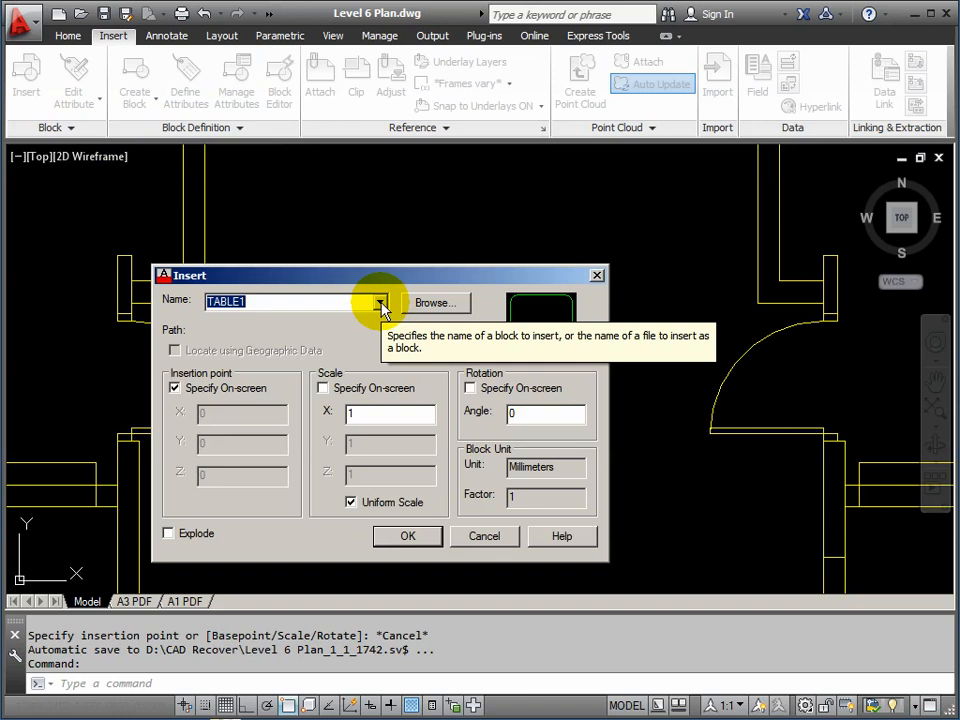
Choose SPDOOR in the Insert dialog and move the view to an empty area
{"action": "left_click", "coordinate": [380, 302]}
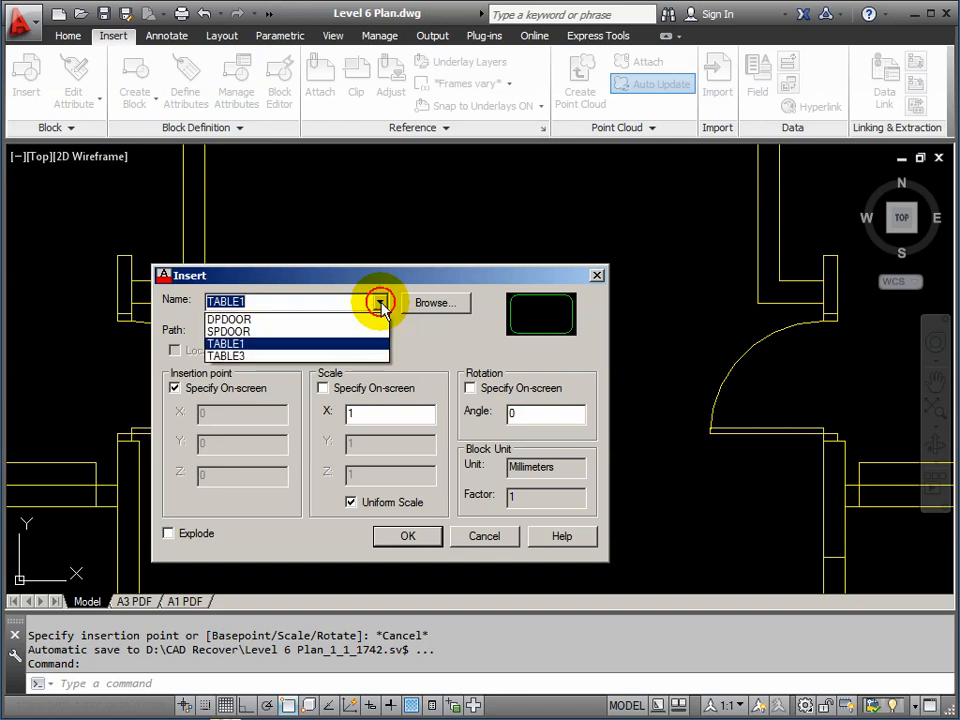
{"action": "left_click", "coordinate": [225, 332]}
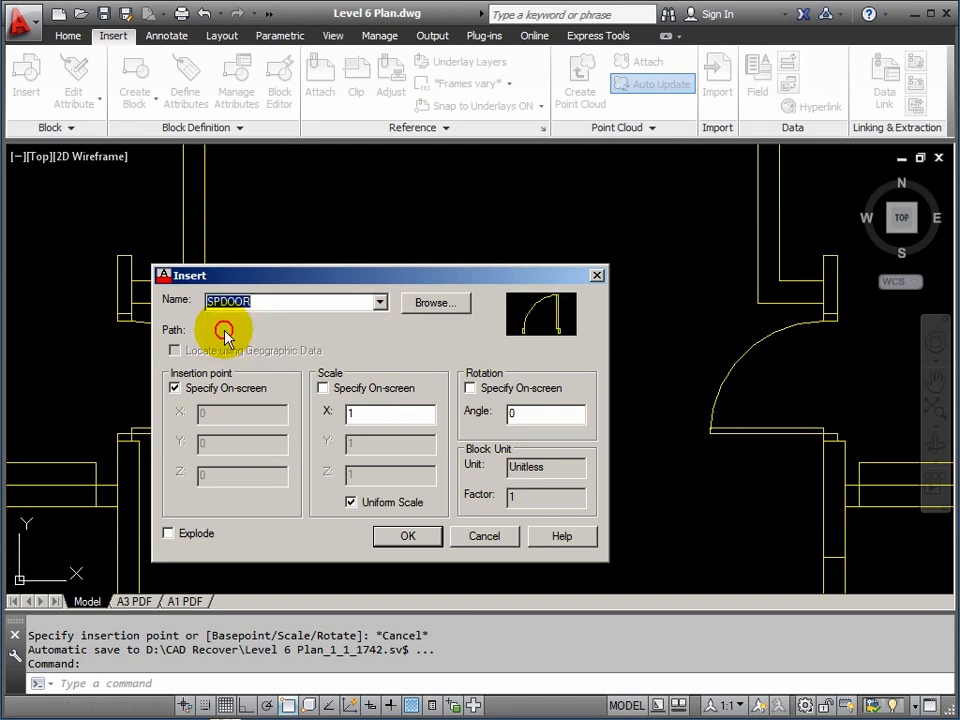
{"action": "left_click", "coordinate": [408, 537]}
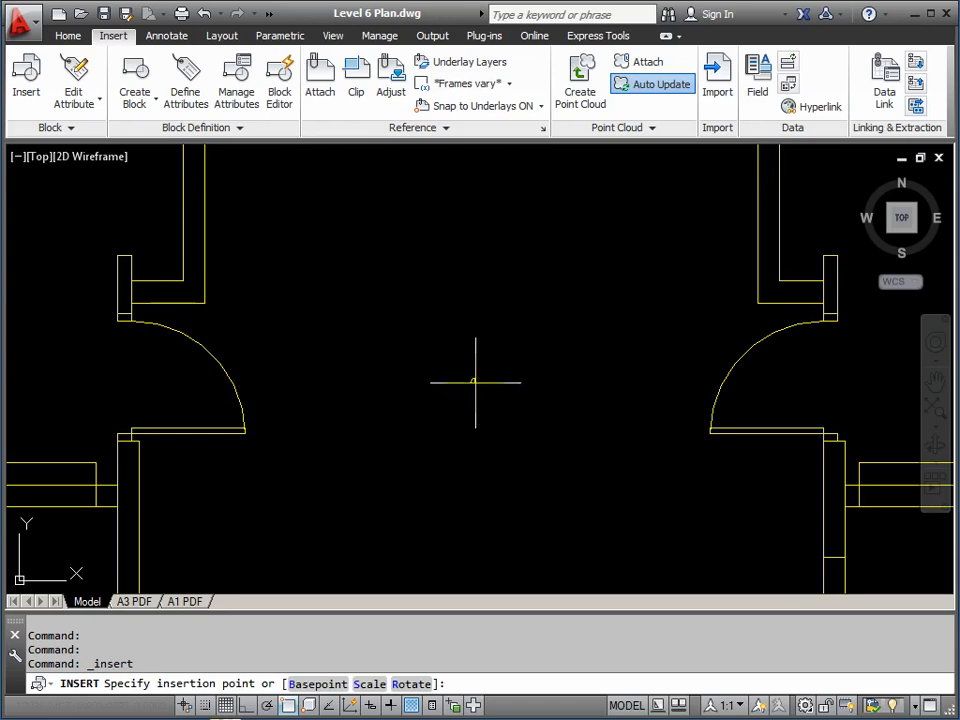
{"action": "scroll", "coordinate": [473, 381], "scroll_direction": "up", "scroll_amount": 10}
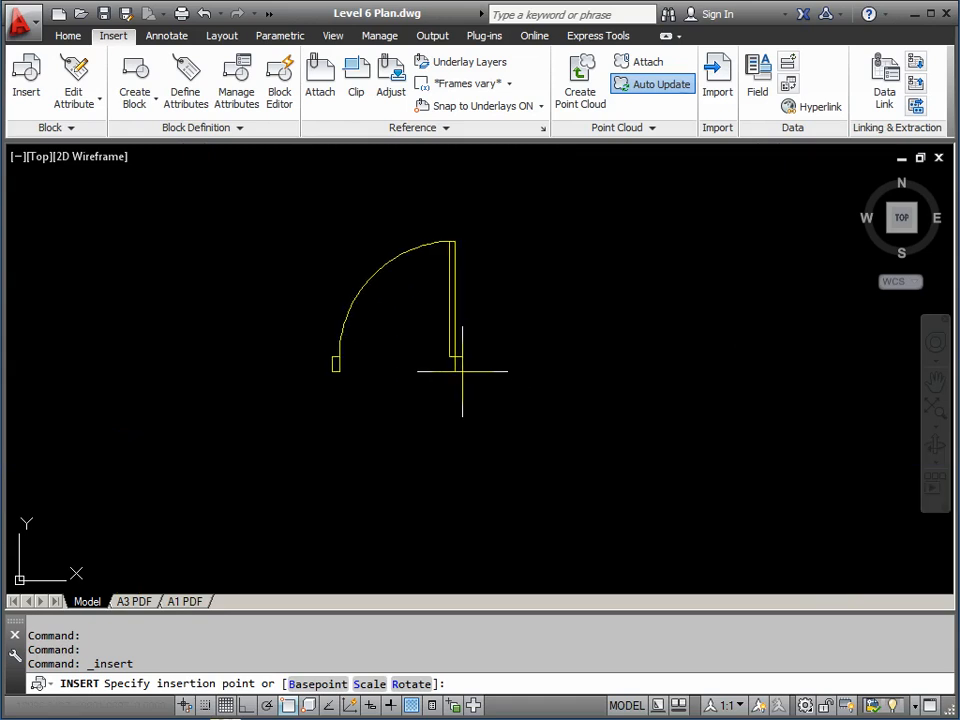
{"action": "scroll", "coordinate": [520, 440], "scroll_direction": "up", "scroll_amount": 3}
{"action": "middle_click_drag", "start_coordinate": [508, 439], "coordinate": [574, 504]}
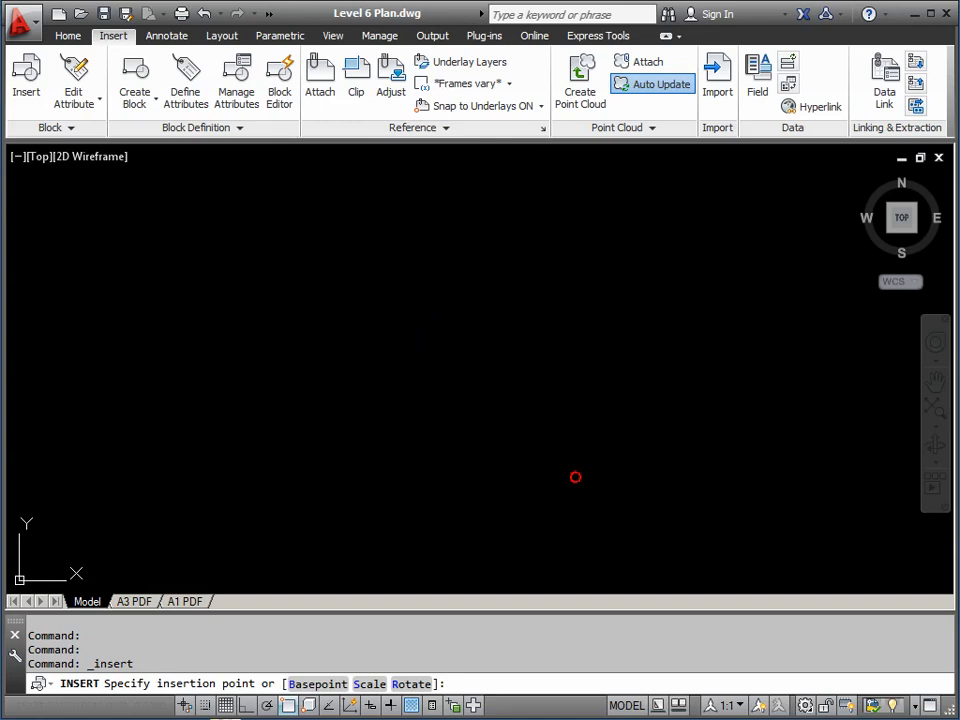
Place the SPDOOR block in empty space, then start the LINE command
{"action": "left_click", "coordinate": [575, 477]}
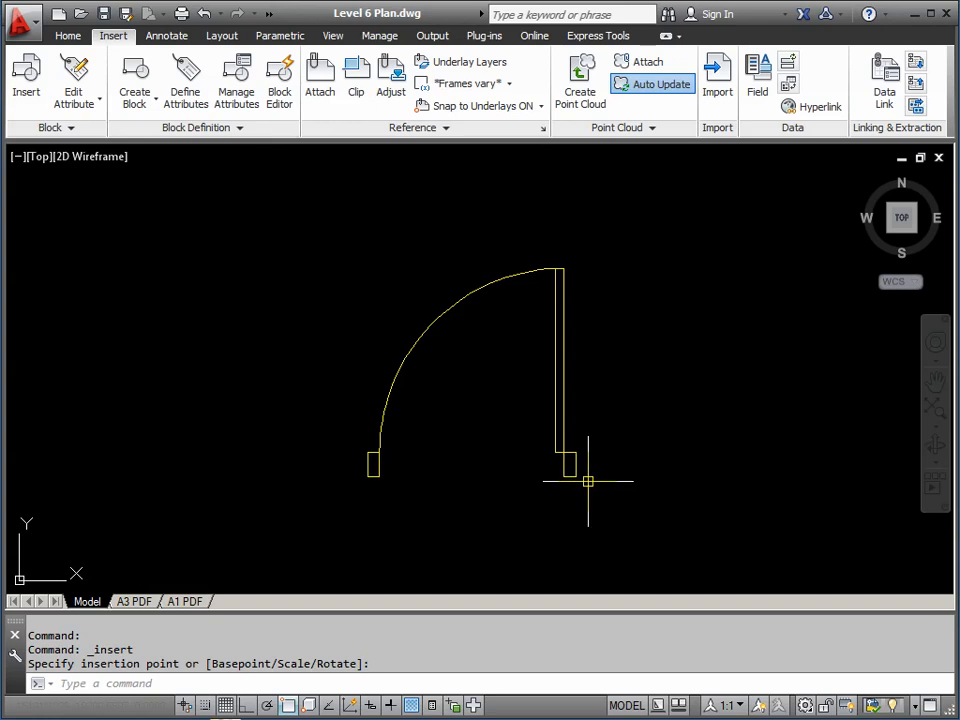
{"action": "scroll", "coordinate": [588, 481], "scroll_direction": "down", "scroll_amount": 10}
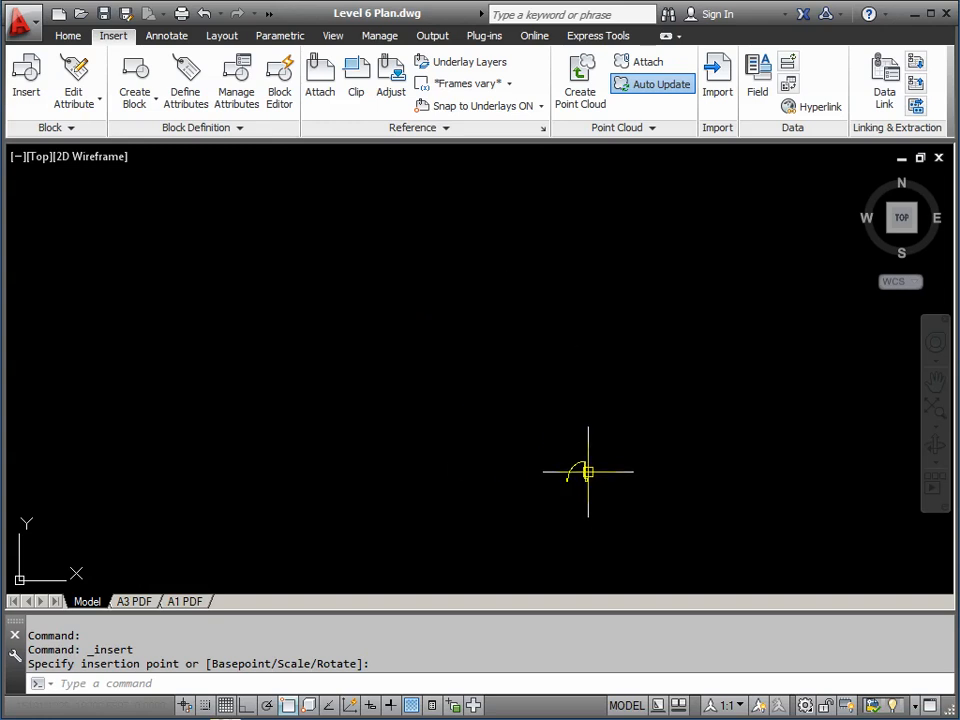
{"action": "scroll", "coordinate": [586, 471], "scroll_direction": "up", "scroll_amount": 10}
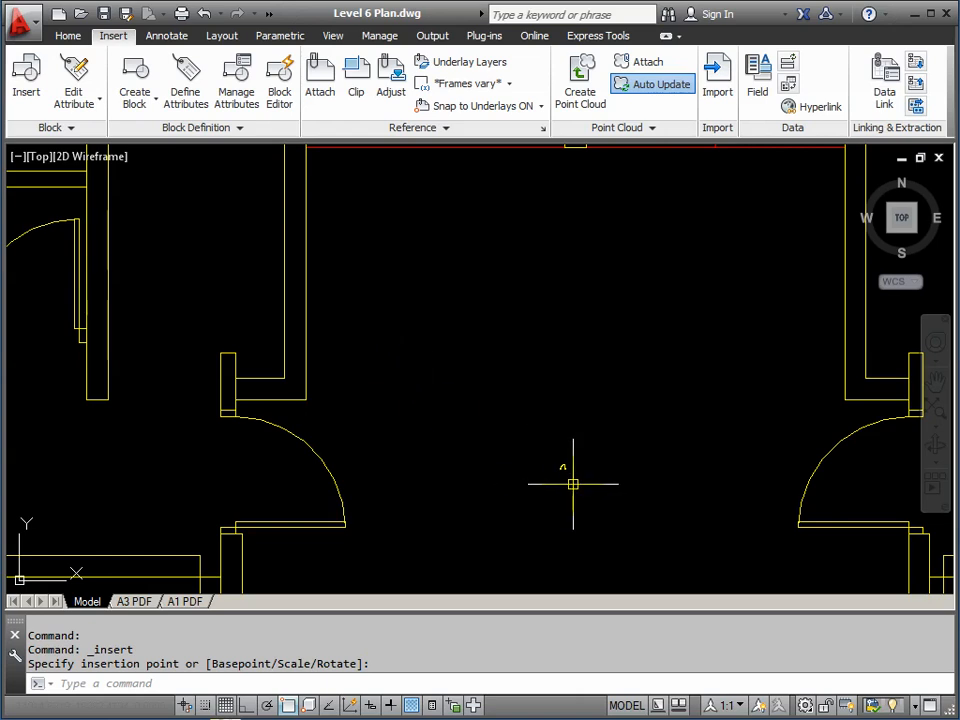
{"action": "scroll", "coordinate": [566, 470], "scroll_direction": "up", "scroll_amount": 10}
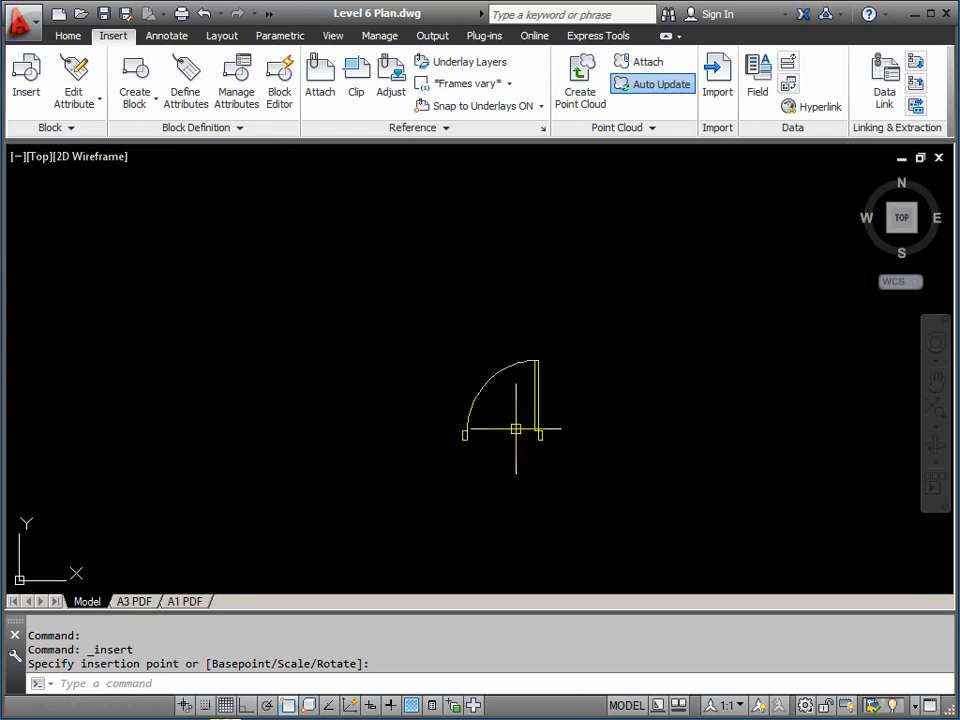
{"action": "scroll", "coordinate": [527, 408], "scroll_direction": "up", "scroll_amount": 2}
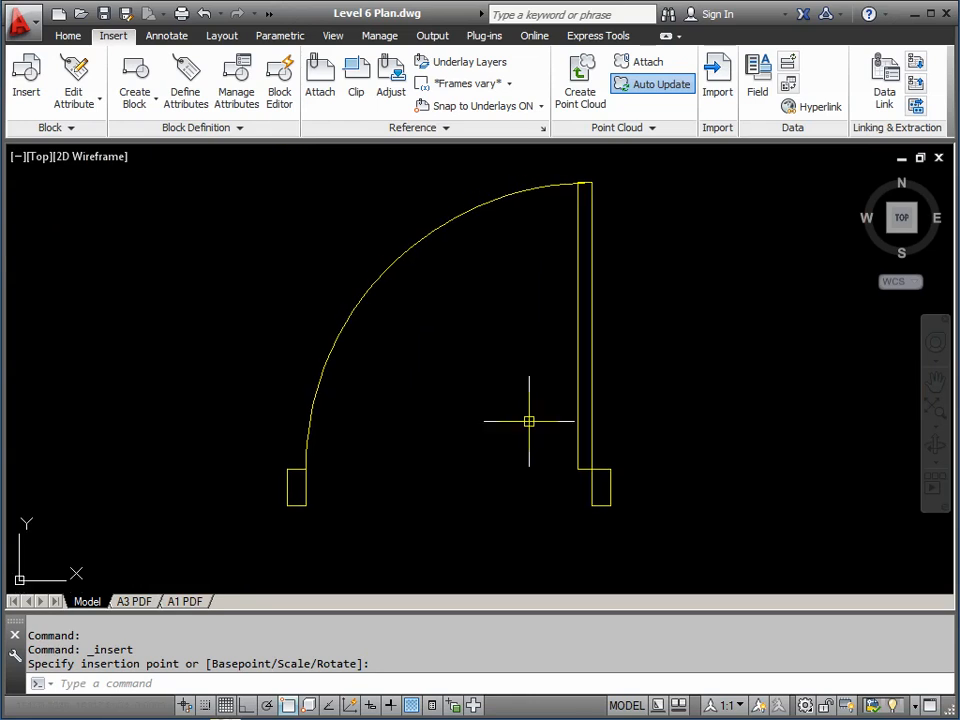
{"action": "left_click", "coordinate": [586, 482]}
{"action": "type", "text": "L"}
{"action": "key", "text": "Return"}
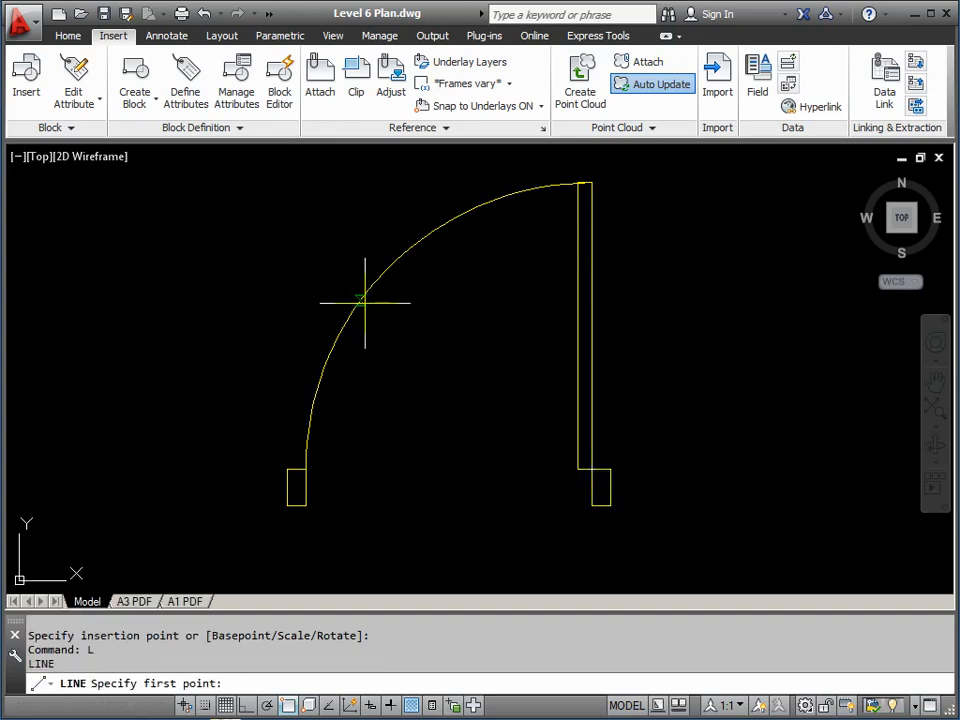
Draw a short diagonal line from the door's corner down to the right
{"action": "left_click", "coordinate": [613, 507]}
{"action": "middle_click_drag", "start_coordinate": [639, 540], "coordinate": [594, 461]}
{"action": "scroll", "coordinate": [600, 500], "scroll_direction": "down", "scroll_amount": 3}
{"action": "left_click", "coordinate": [676, 535]}
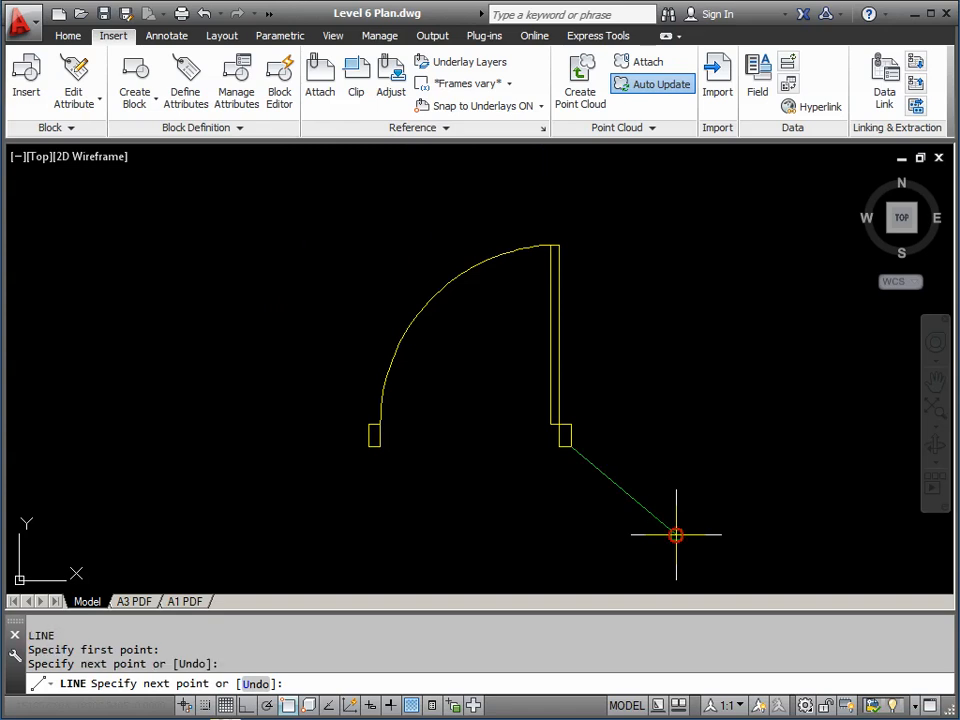
{"action": "key", "text": "Return"}
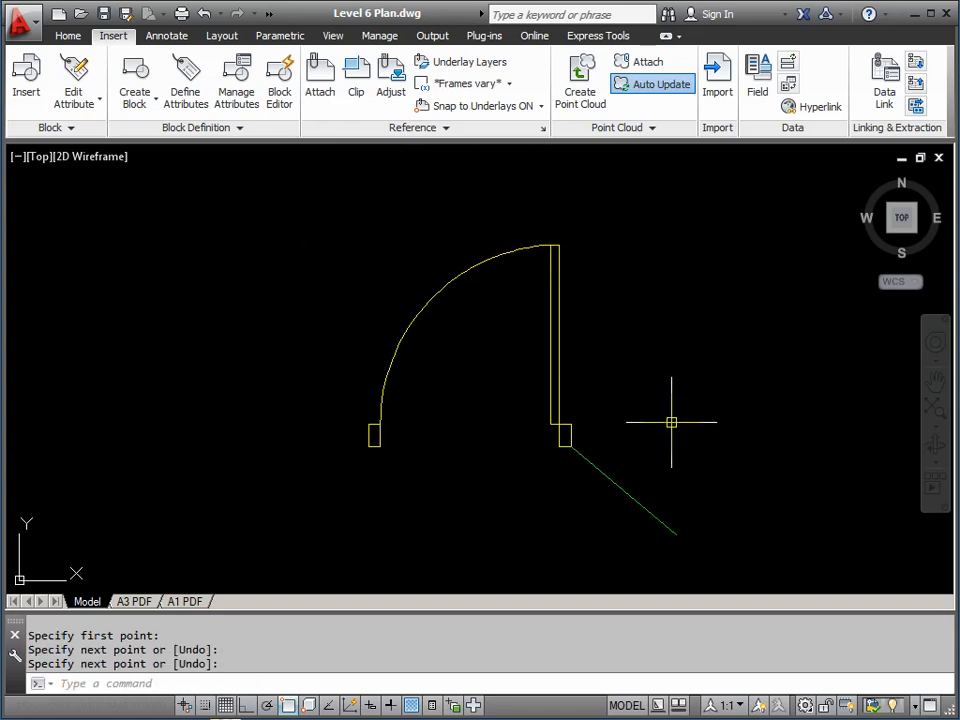
{"action": "middle_click_drag", "start_coordinate": [634, 407], "coordinate": [636, 413]}
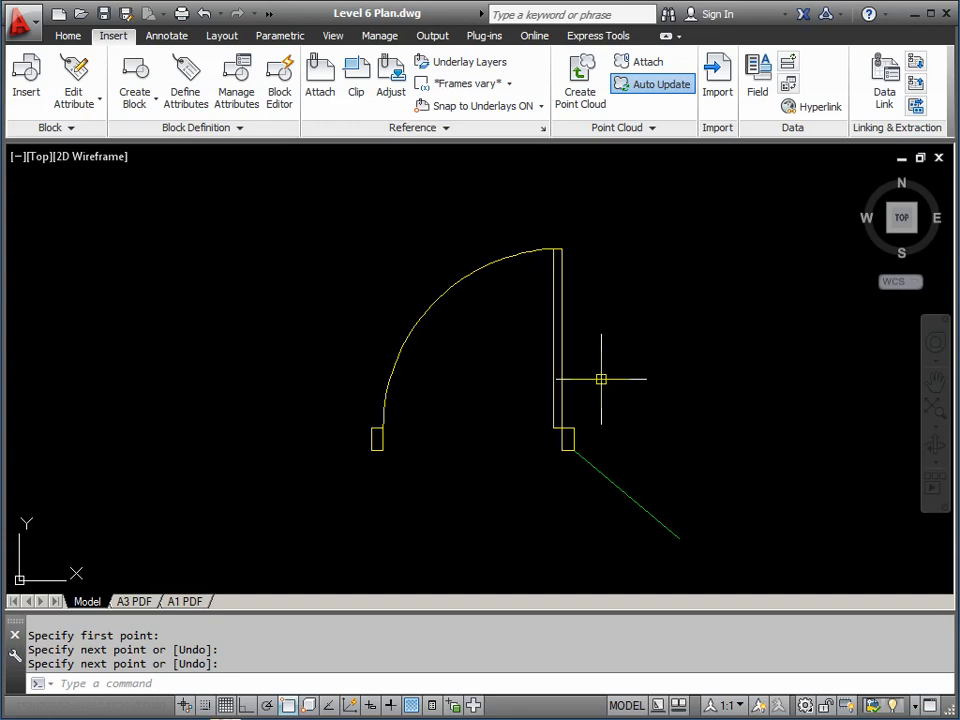
Explode the SPDOOR block into separate objects with X (EXPLODE)
{"action": "type", "text": "x"}
{"action": "key", "text": "Return"}
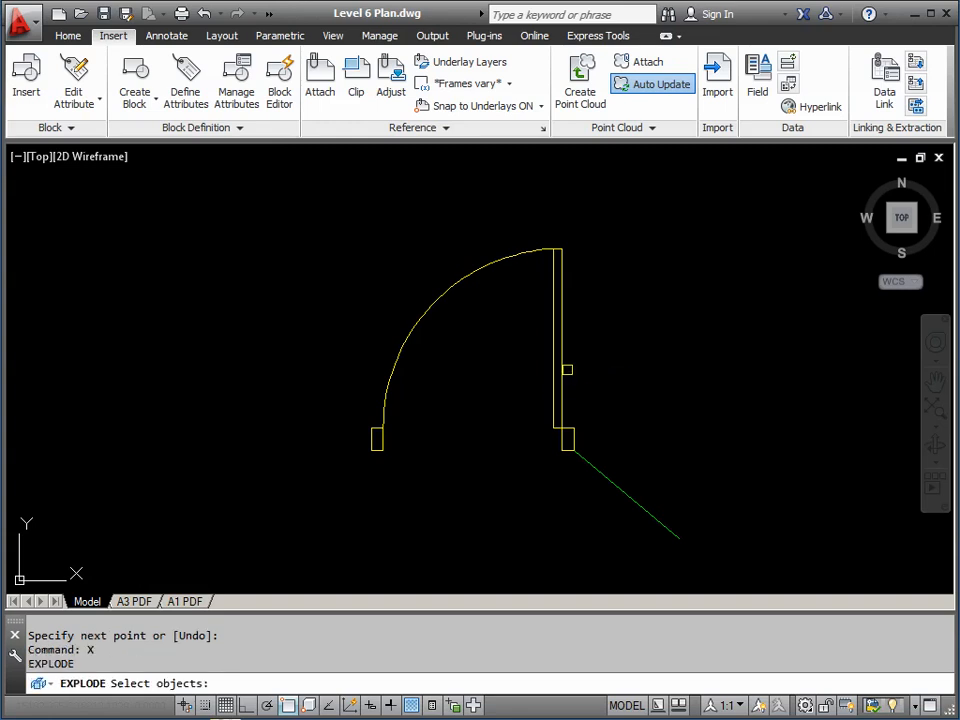
{"action": "left_click", "coordinate": [561, 360]}
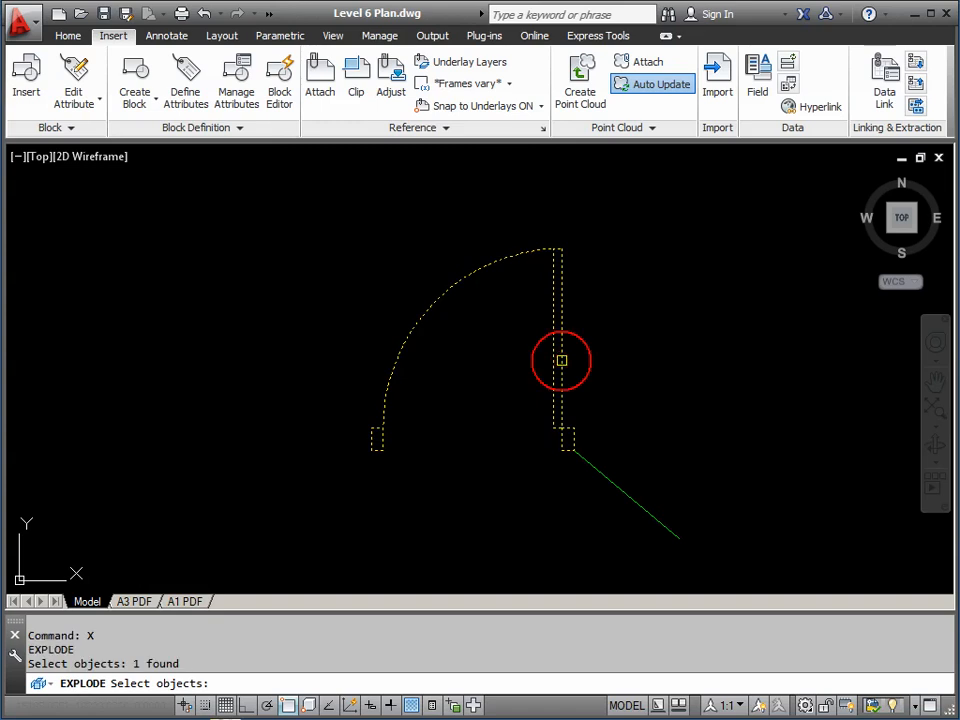
{"action": "key", "text": "Return"}
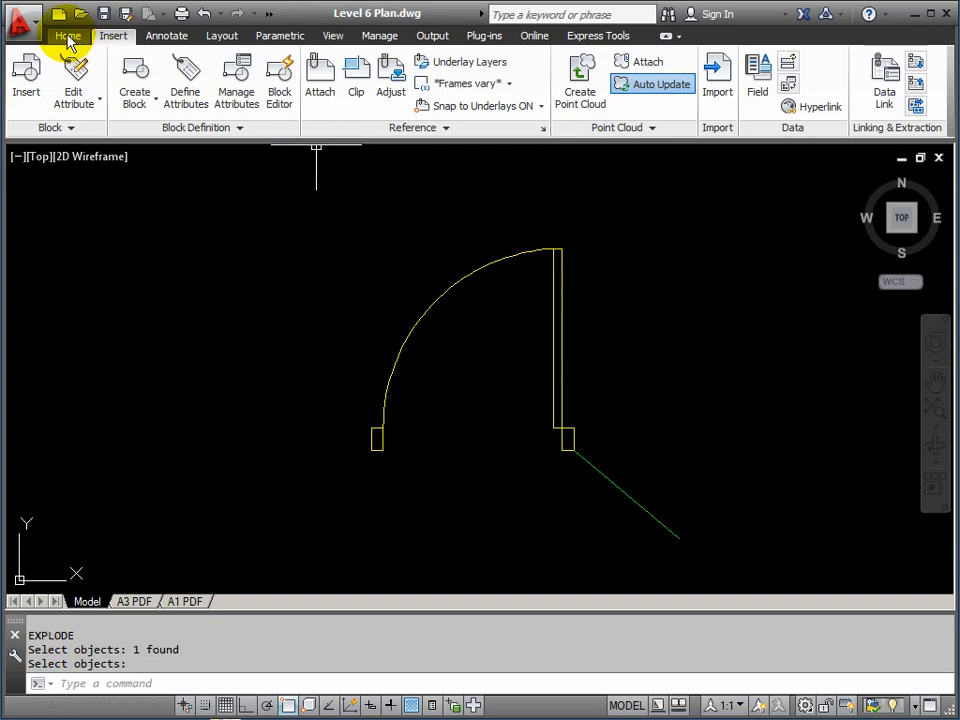
Make DOORS_L6 the current layer
{"action": "left_click", "coordinate": [68, 37]}
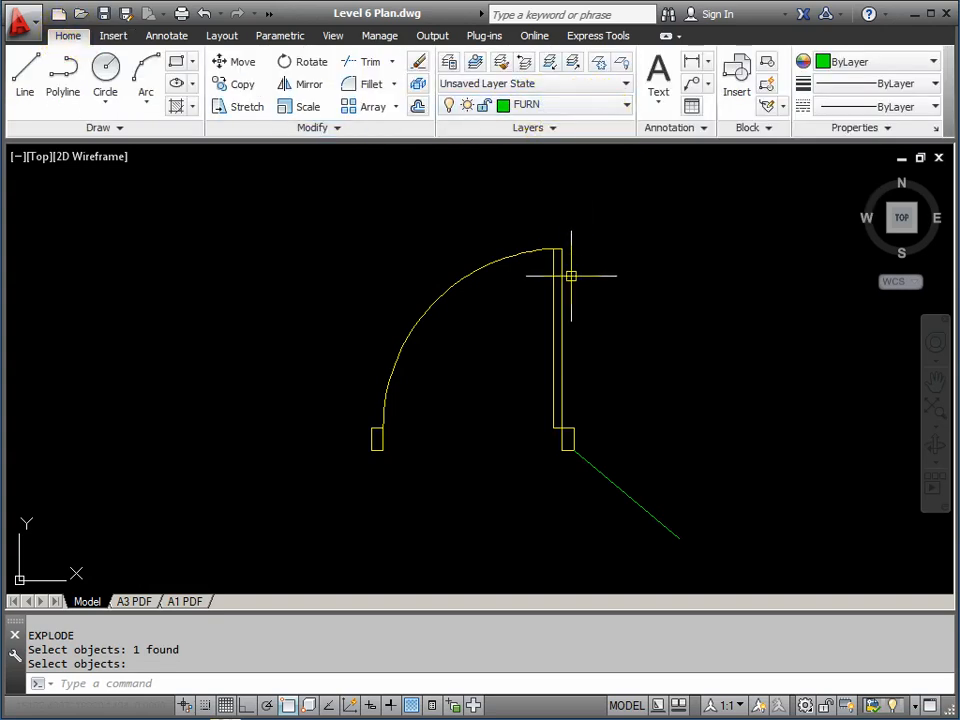
{"action": "left_click", "coordinate": [628, 106]}
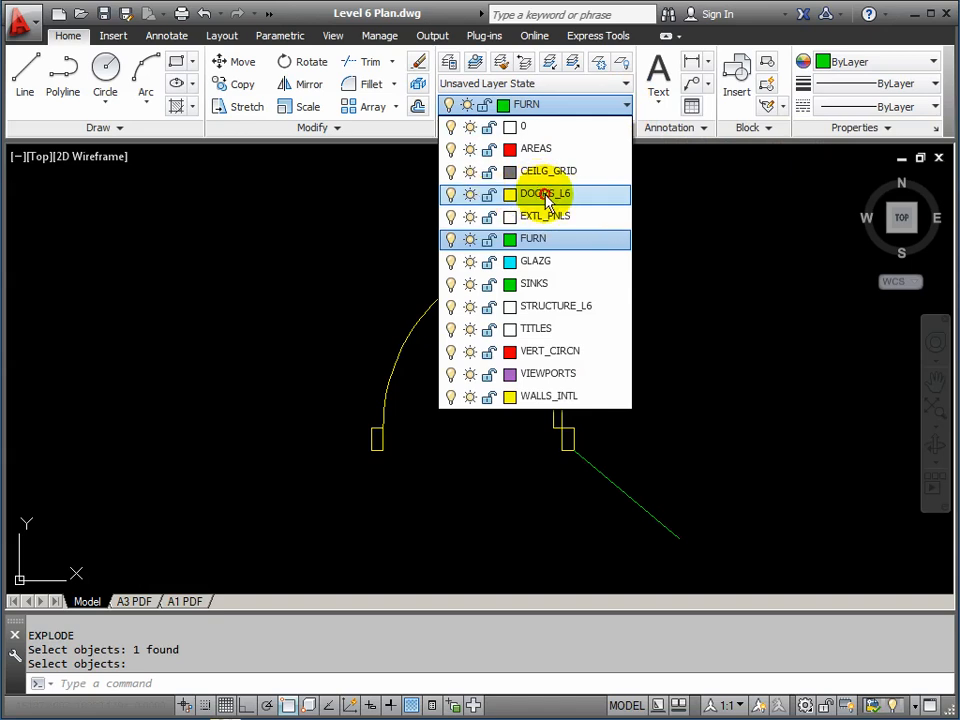
{"action": "left_click", "coordinate": [548, 200]}
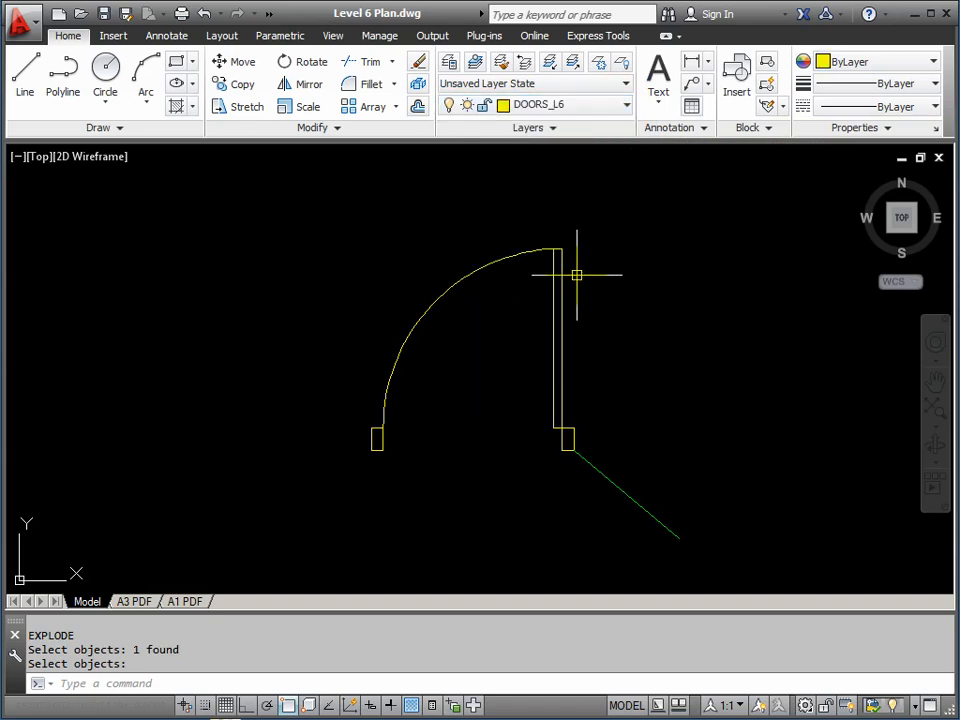
Give the door's swing arc Red colour and the HIDDEN linetype
{"action": "mouse_move", "coordinate": [494, 262]}
{"action": "key", "text": "Return"}
{"action": "left_click", "coordinate": [494, 262]}
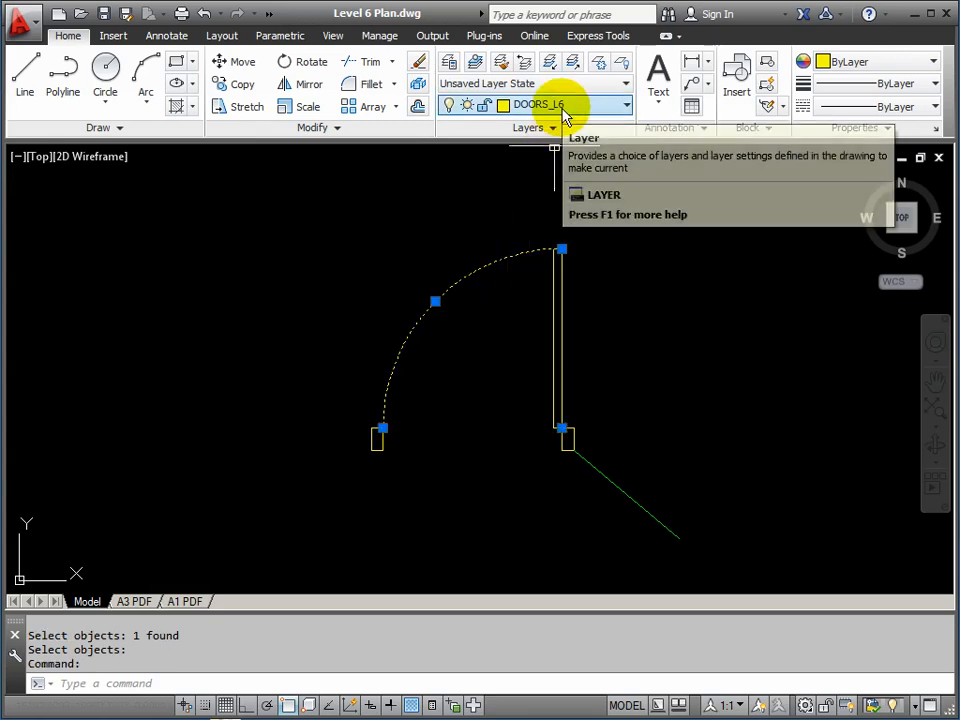
{"action": "left_click", "coordinate": [927, 63]}
{"action": "left_click", "coordinate": [874, 142]}
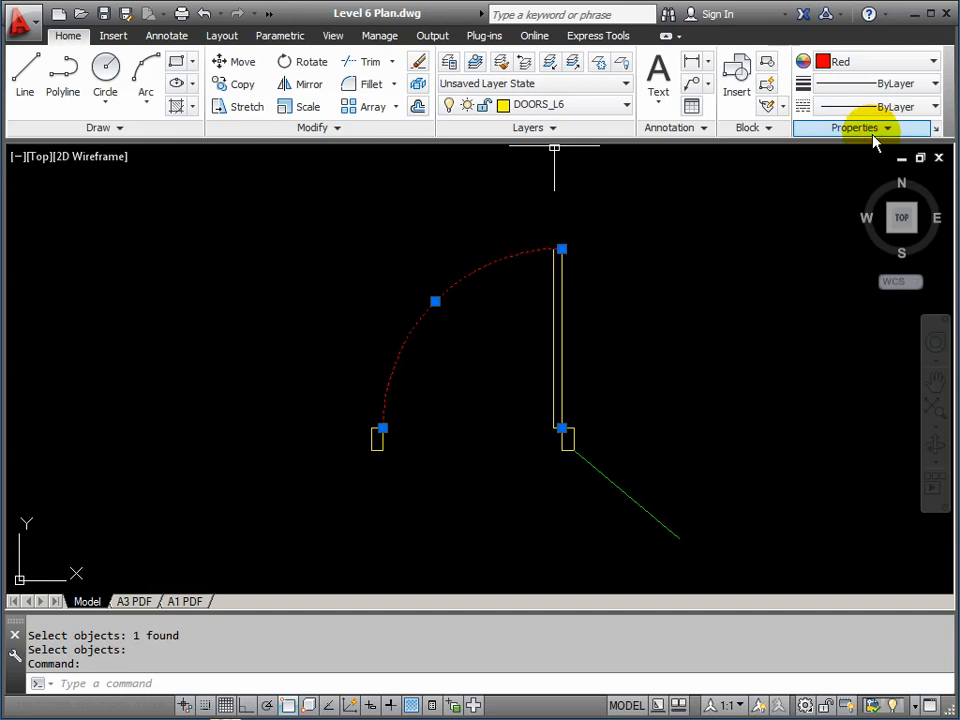
{"action": "left_click", "coordinate": [937, 110]}
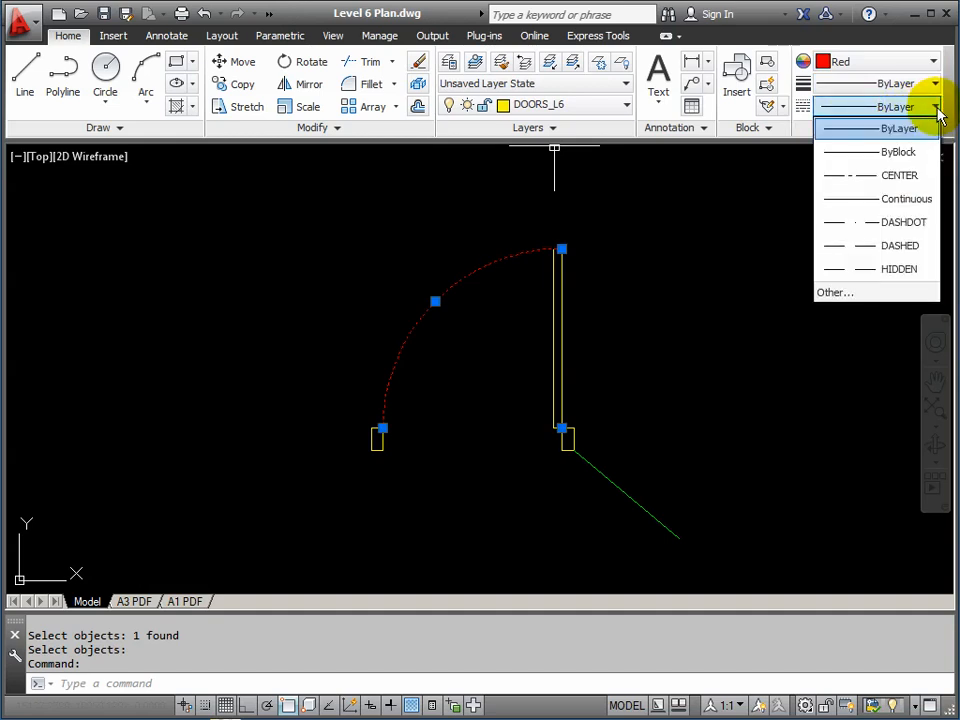
{"action": "left_click", "coordinate": [899, 270]}
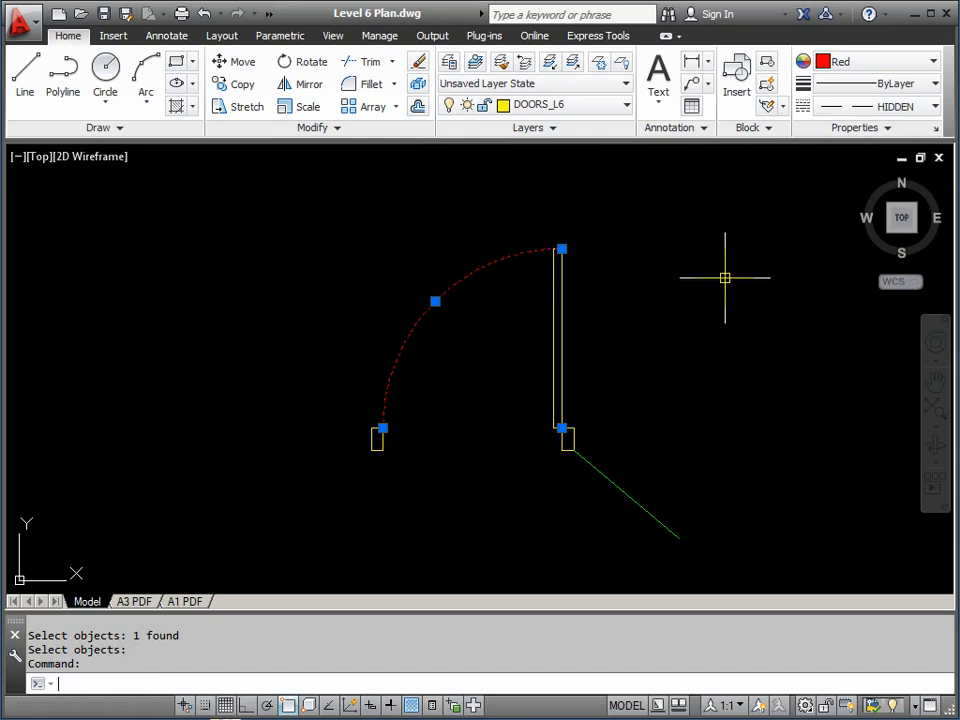
{"action": "key", "text": "Escape"}
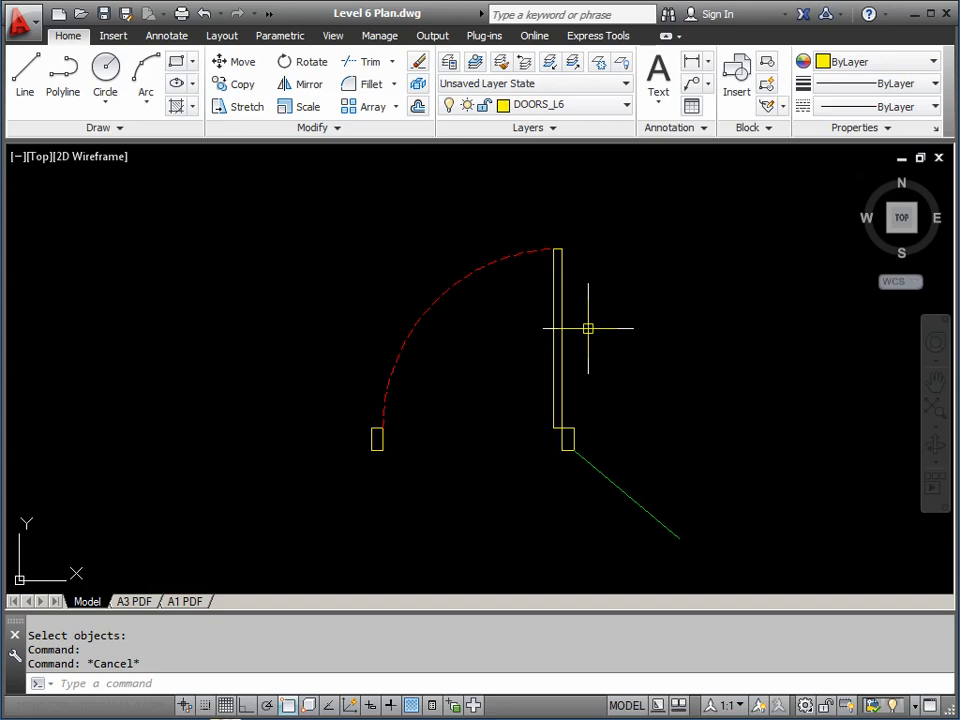
Define block SPDOOR with base point at the door corner from its four objects
{"action": "key", "text": "Return"}
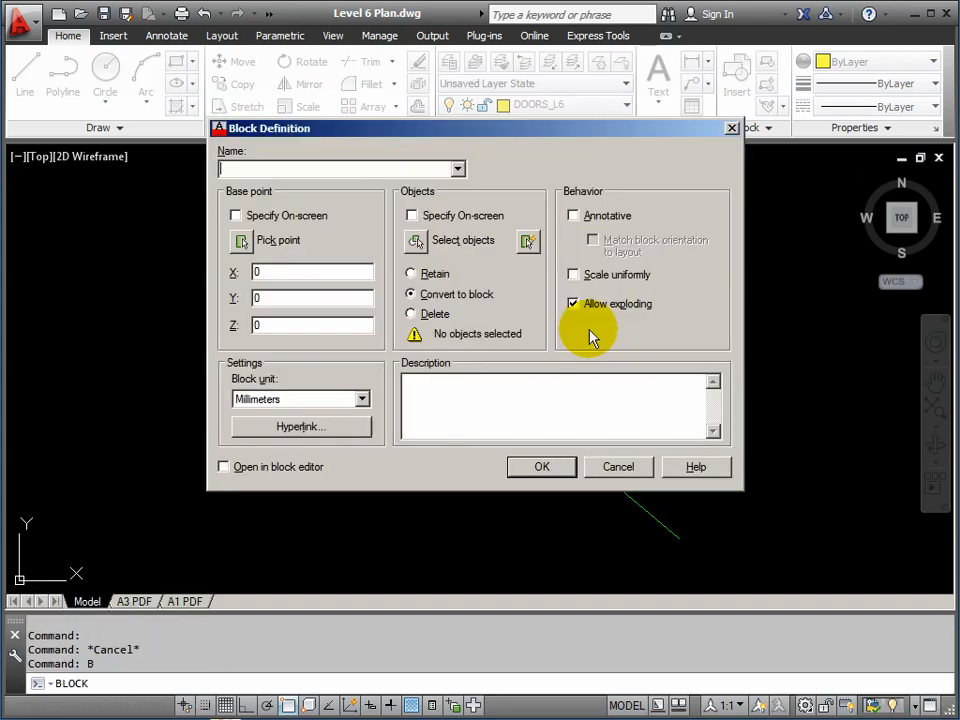
{"action": "left_click", "coordinate": [457, 169]}
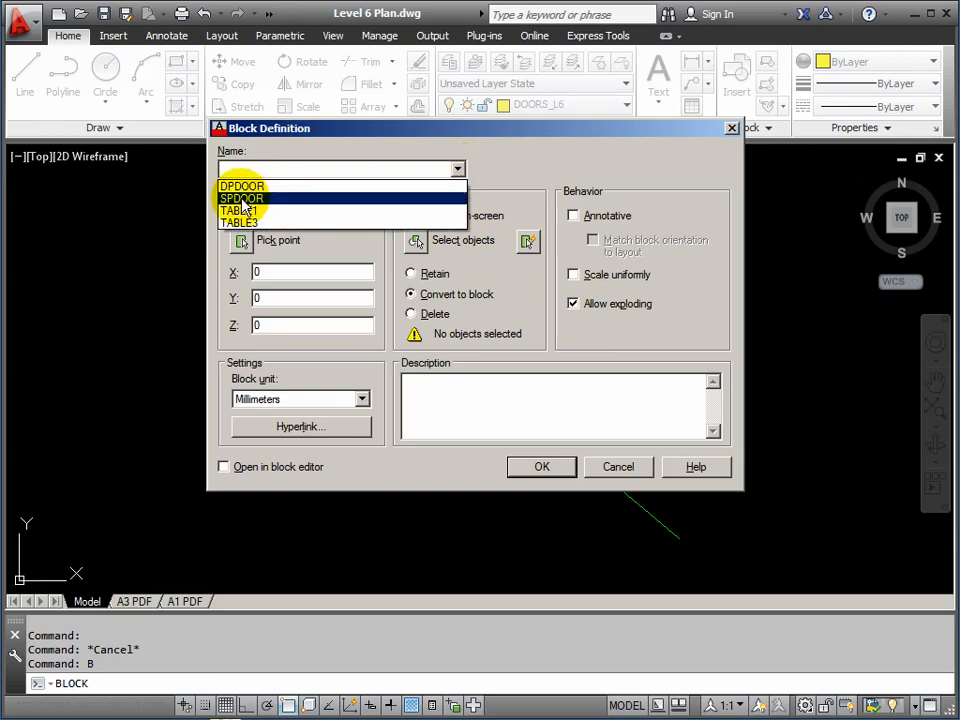
{"action": "left_click", "coordinate": [242, 199]}
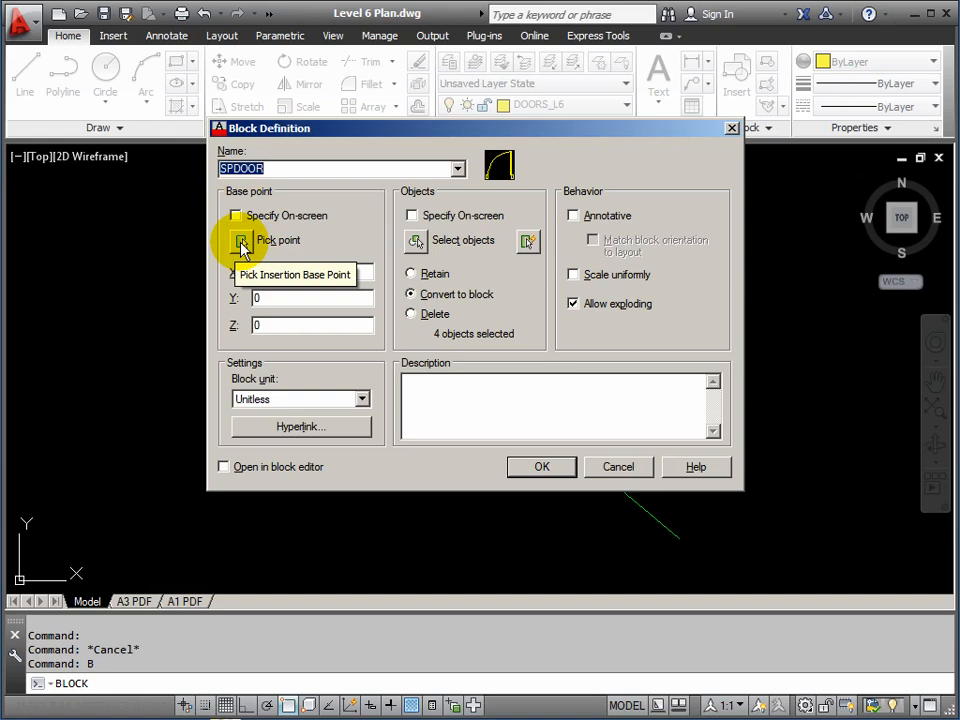
{"action": "left_click", "coordinate": [241, 243]}
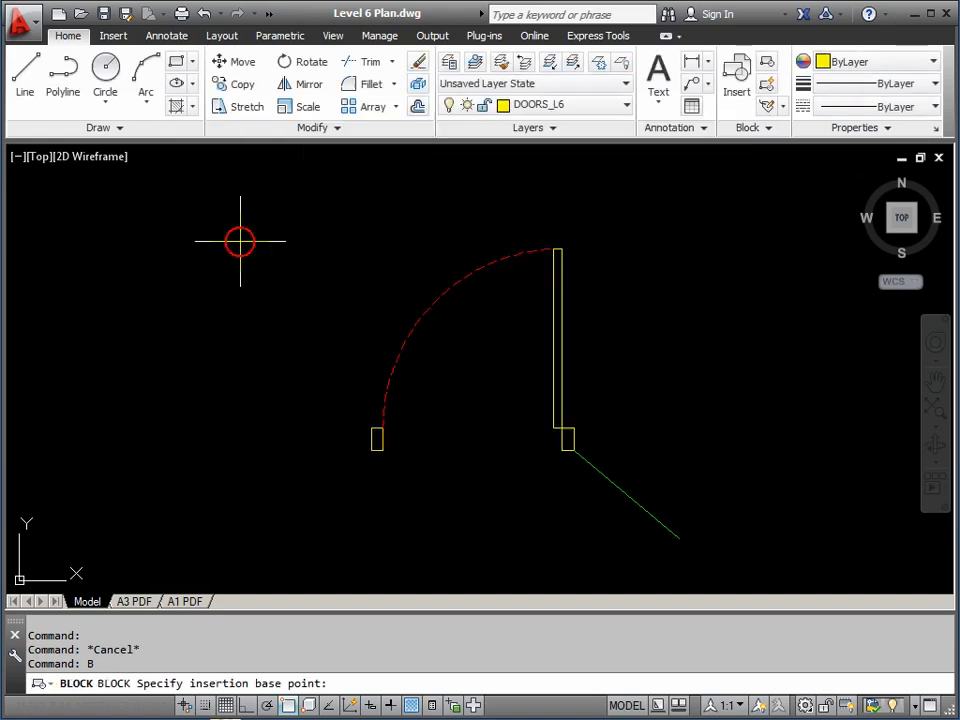
{"action": "left_click", "coordinate": [573, 450]}
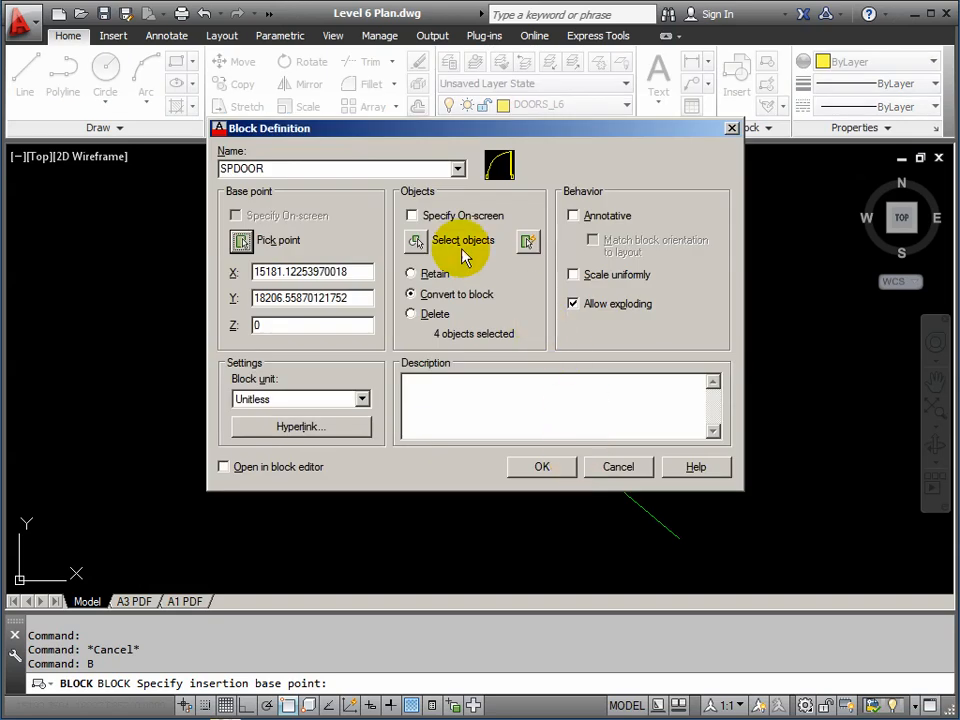
{"action": "left_click", "coordinate": [417, 243]}
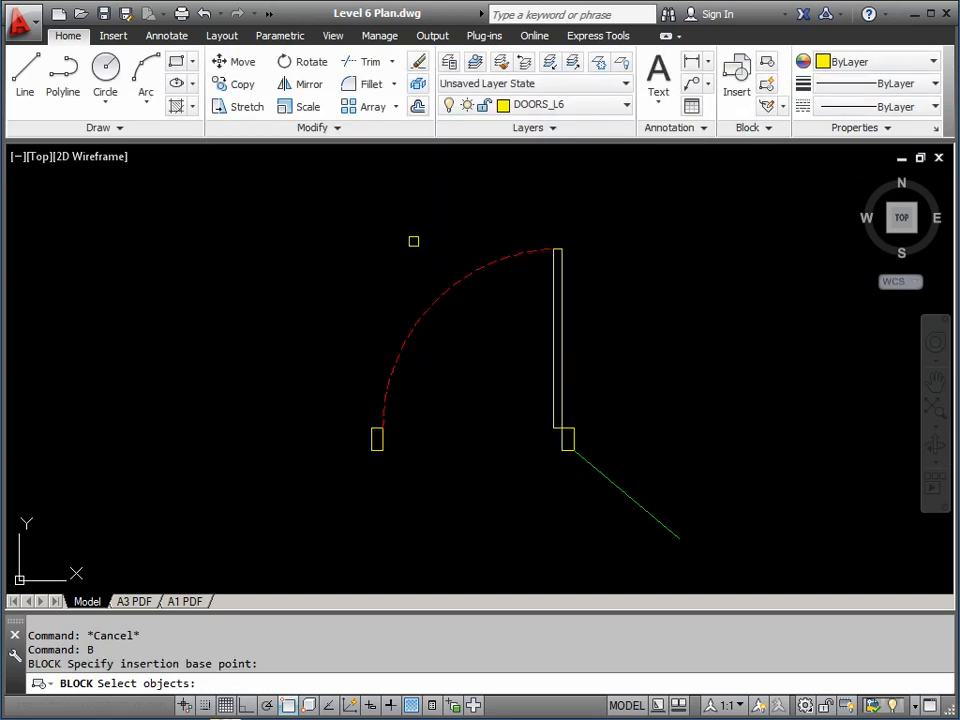
{"action": "left_click", "coordinate": [333, 209]}
{"action": "left_click", "coordinate": [594, 499]}
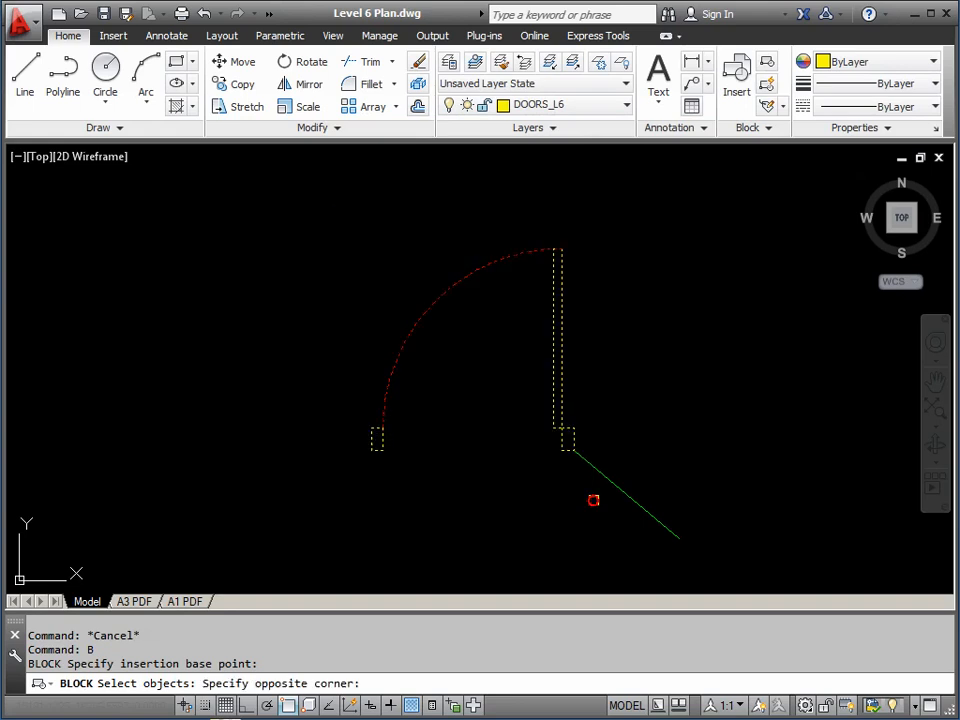
{"action": "key", "text": "Return"}
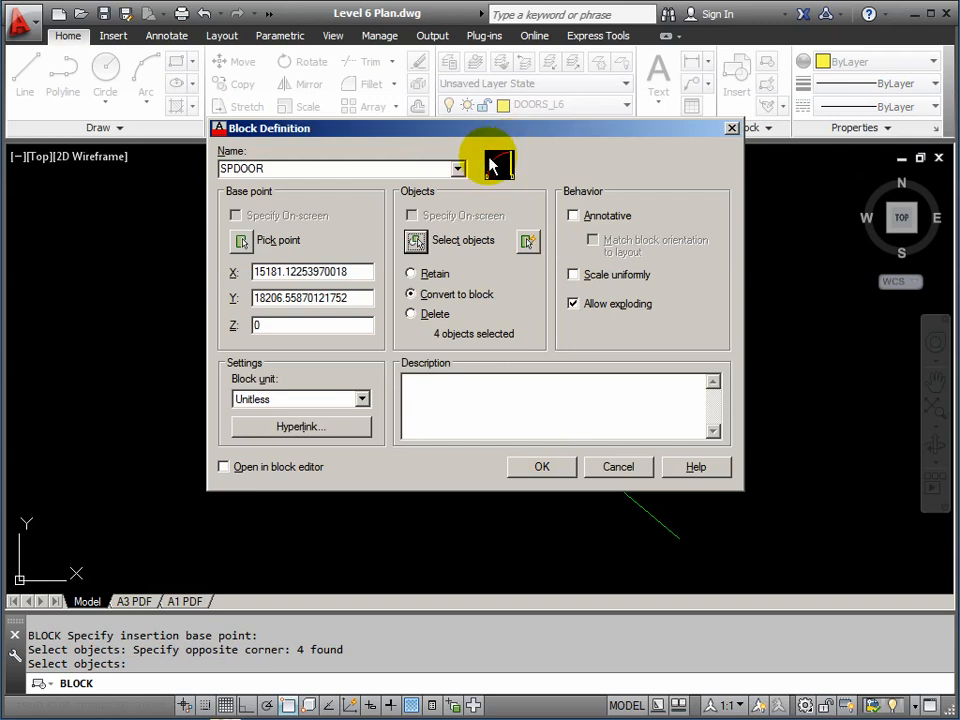
Confirm redefining SPDOOR so all 33 instances update, then pan to check another door
{"action": "left_click", "coordinate": [537, 468]}
{"action": "left_click_drag", "start_coordinate": [412, 306], "coordinate": [530, 283]}
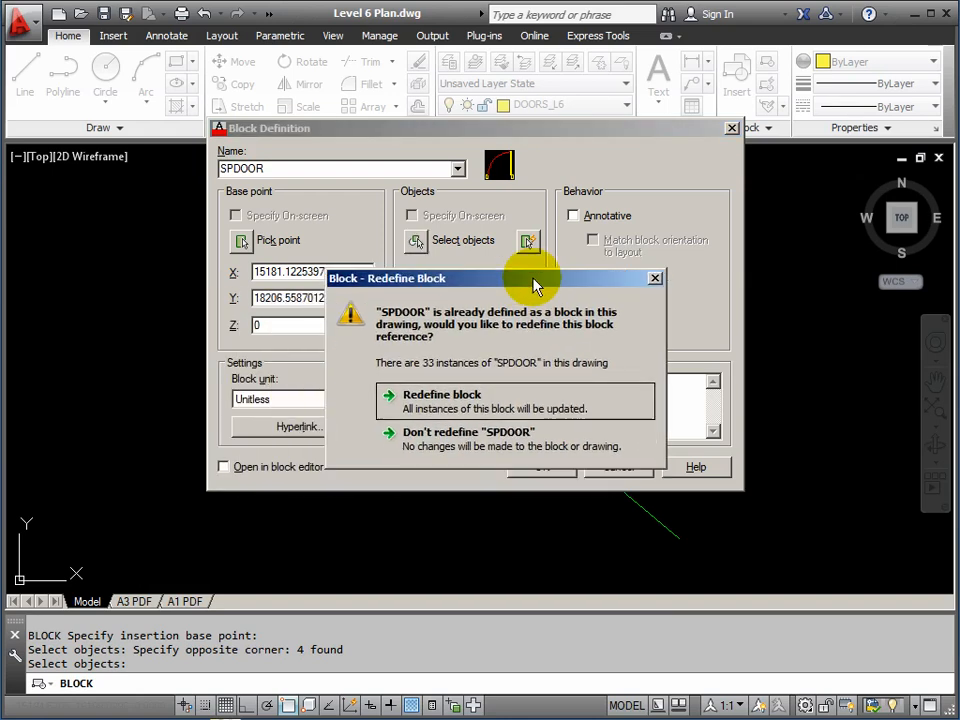
{"action": "left_click", "coordinate": [445, 397]}
{"action": "scroll", "coordinate": [432, 396], "scroll_direction": "down", "scroll_amount": 5}
{"action": "scroll", "coordinate": [431, 392], "scroll_direction": "up", "scroll_amount": 4}
{"action": "scroll", "coordinate": [431, 392], "scroll_direction": "down", "scroll_amount": 2}
{"action": "scroll", "coordinate": [430, 378], "scroll_direction": "down", "scroll_amount": 1}
{"action": "scroll", "coordinate": [336, 401], "scroll_direction": "up", "scroll_amount": 4}
{"action": "scroll", "coordinate": [632, 418], "scroll_direction": "down", "scroll_amount": 2}
{"action": "middle_click_drag", "start_coordinate": [662, 411], "coordinate": [541, 424]}
{"action": "scroll", "coordinate": [556, 444], "scroll_direction": "up", "scroll_amount": 10}
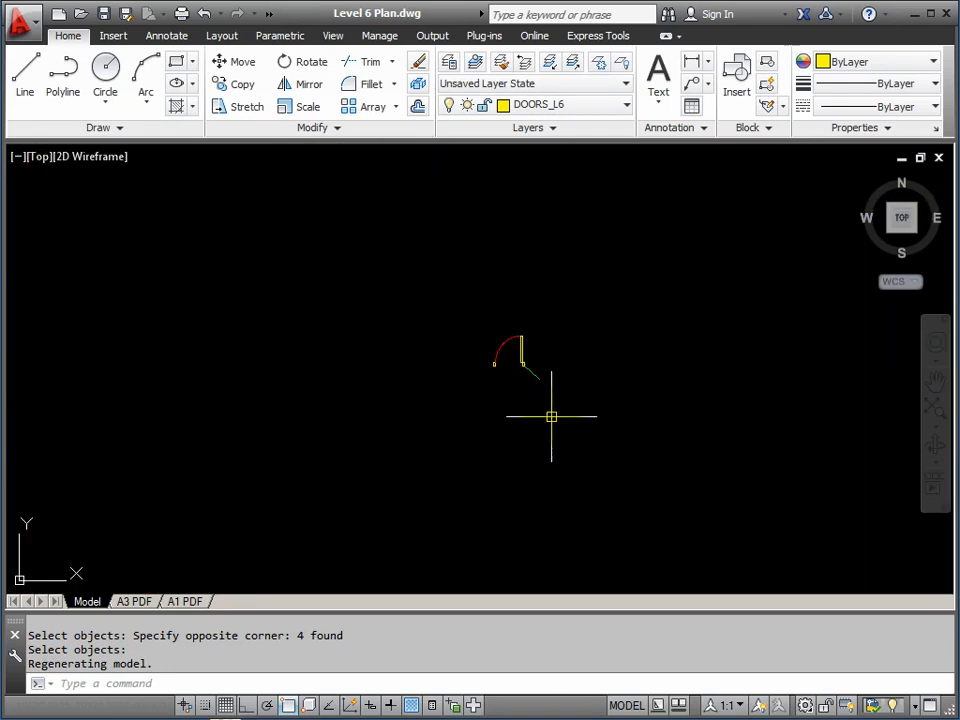
Window-select the leftover loose door geometry and erase it
{"action": "left_click", "coordinate": [565, 317]}
{"action": "left_click", "coordinate": [454, 390]}
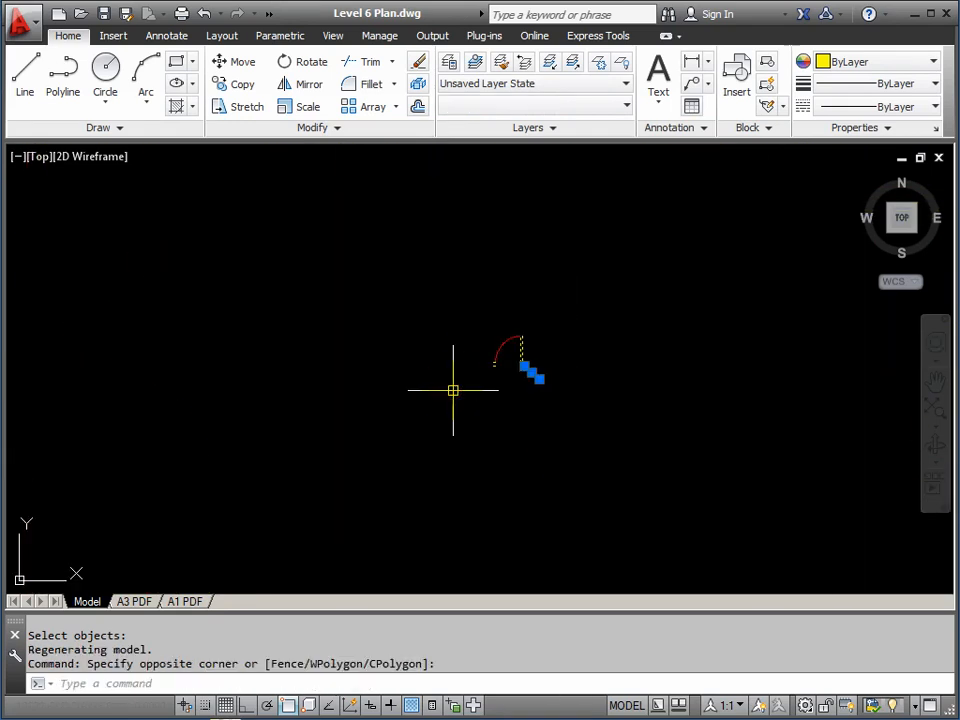
{"action": "key", "text": "Delete"}
{"action": "scroll", "coordinate": [438, 384], "scroll_direction": "down", "scroll_amount": 2}
{"action": "scroll", "coordinate": [440, 384], "scroll_direction": "down", "scroll_amount": 2}
{"action": "middle_click_drag", "start_coordinate": [402, 356], "coordinate": [415, 422]}
{"action": "scroll", "coordinate": [381, 427], "scroll_direction": "down", "scroll_amount": 1}
{"action": "scroll", "coordinate": [350, 428], "scroll_direction": "up", "scroll_amount": 5}
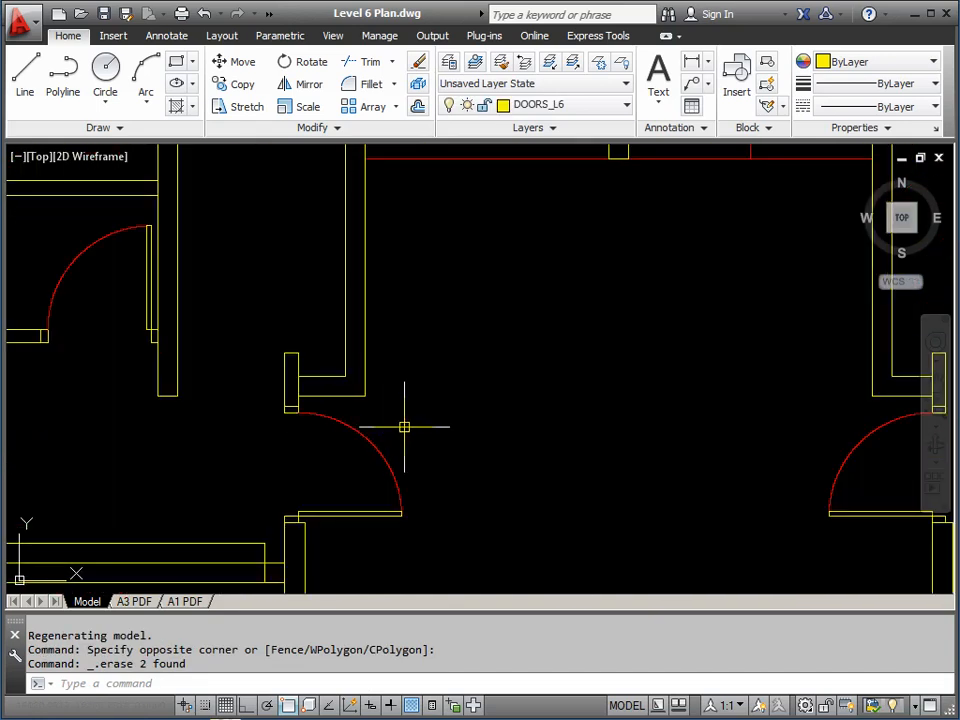
Set the linetype scale (LTS) to 35 so the door swing arcs display dashed
{"action": "type", "text": "LT"}
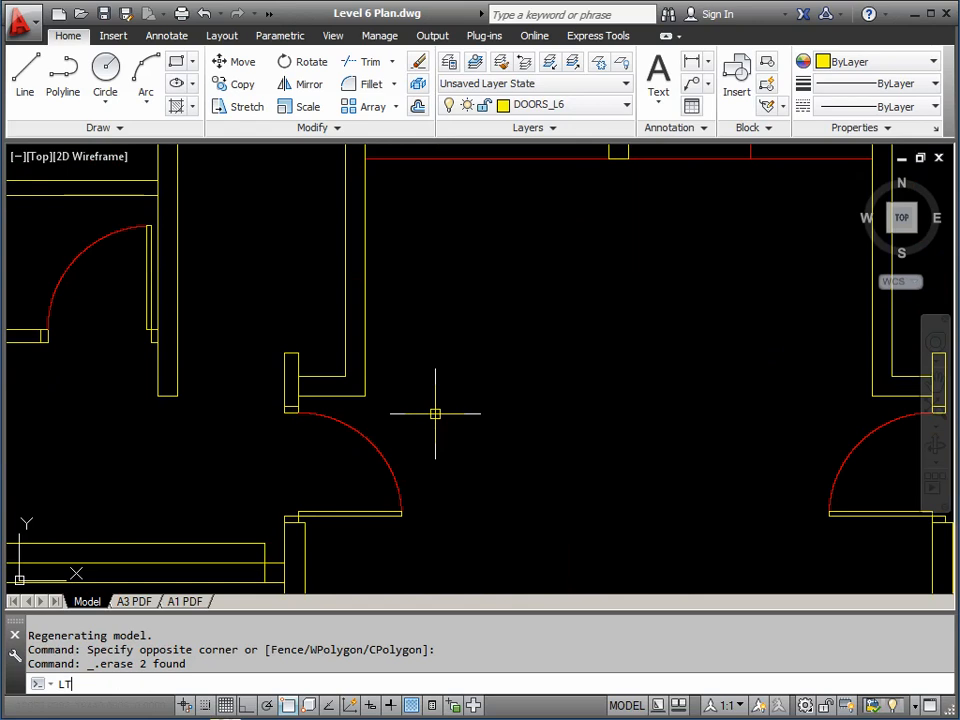
{"action": "type", "text": "S"}
{"action": "key", "text": "Return"}
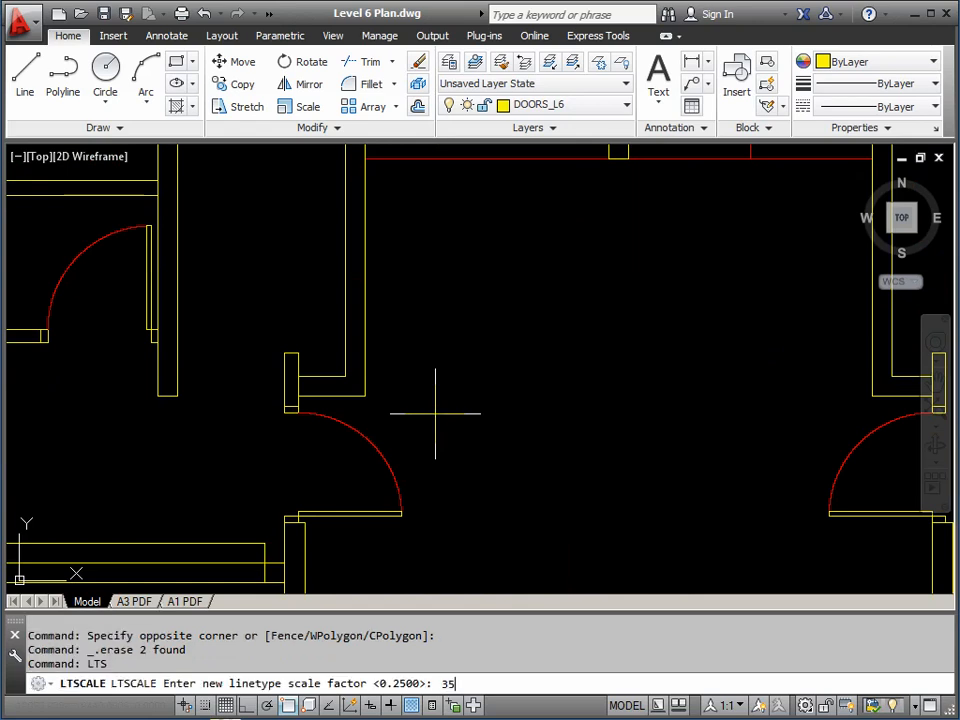
{"action": "key", "text": "Return"}
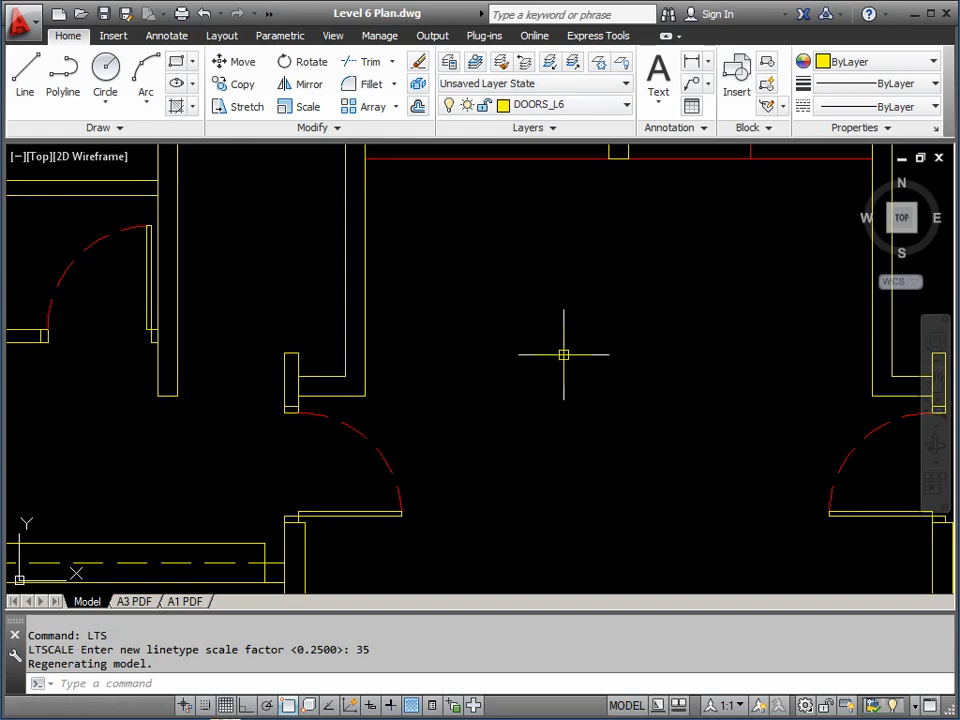
{"action": "scroll", "coordinate": [551, 350], "scroll_direction": "down", "scroll_amount": 2}
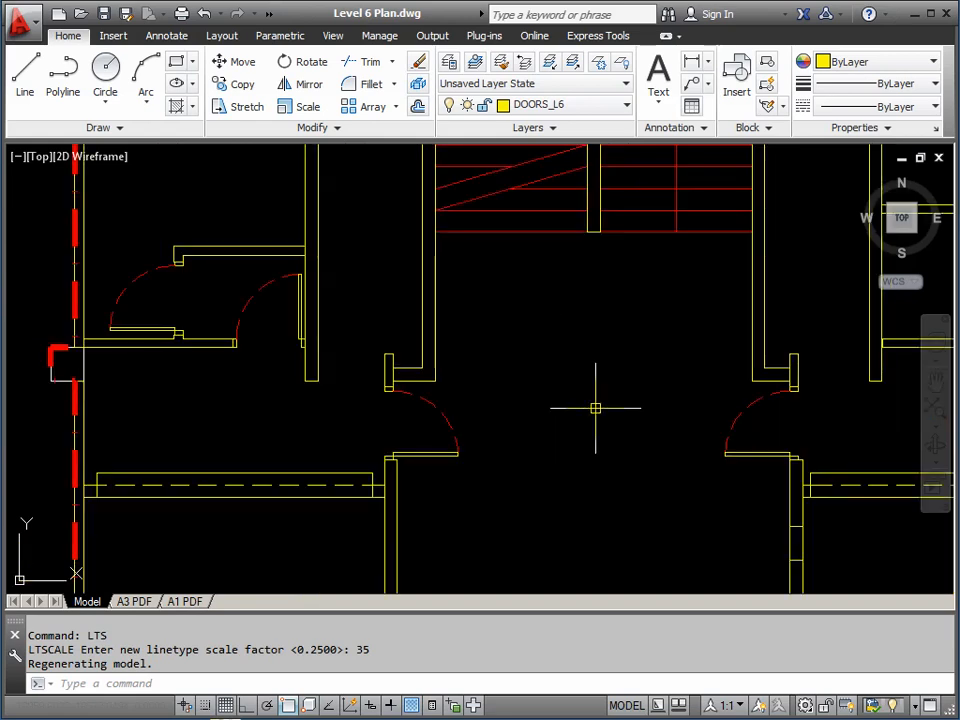
{"action": "middle_click_drag", "start_coordinate": [589, 401], "coordinate": [540, 311]}
{"action": "scroll", "coordinate": [535, 350], "scroll_direction": "down", "scroll_amount": 3}
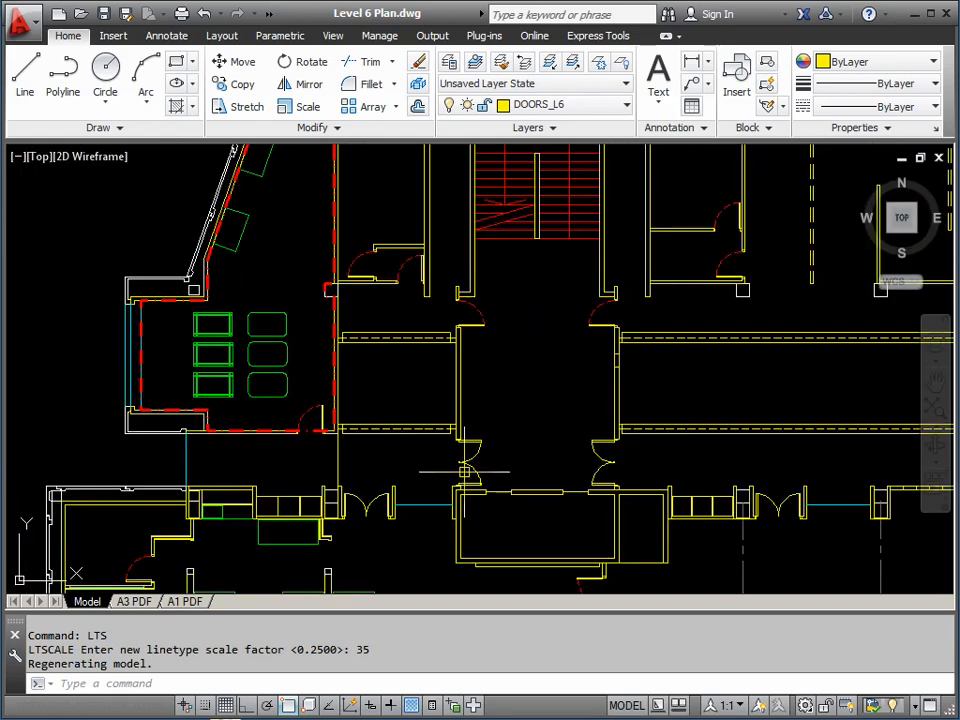
{"action": "scroll", "coordinate": [464, 471], "scroll_direction": "up", "scroll_amount": 2}
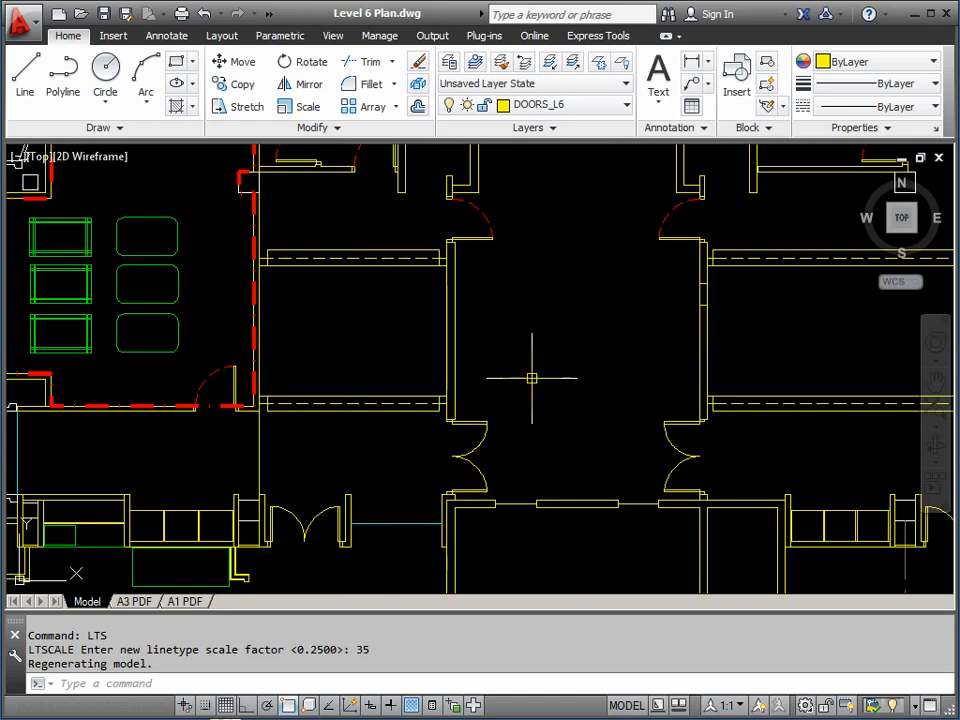
{"action": "scroll", "coordinate": [525, 355], "scroll_direction": "down", "scroll_amount": 3}
{"action": "scroll", "coordinate": [522, 385], "scroll_direction": "up", "scroll_amount": 4}
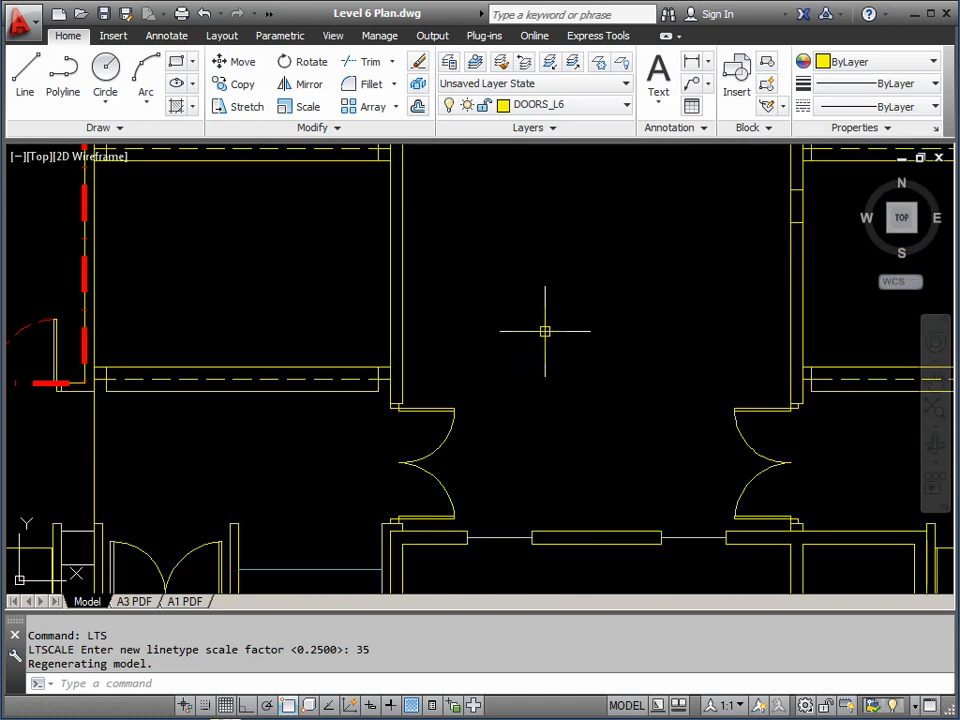
{"action": "middle_click_drag", "start_coordinate": [538, 346], "coordinate": [465, 380]}
{"action": "left_click", "coordinate": [113, 37]}
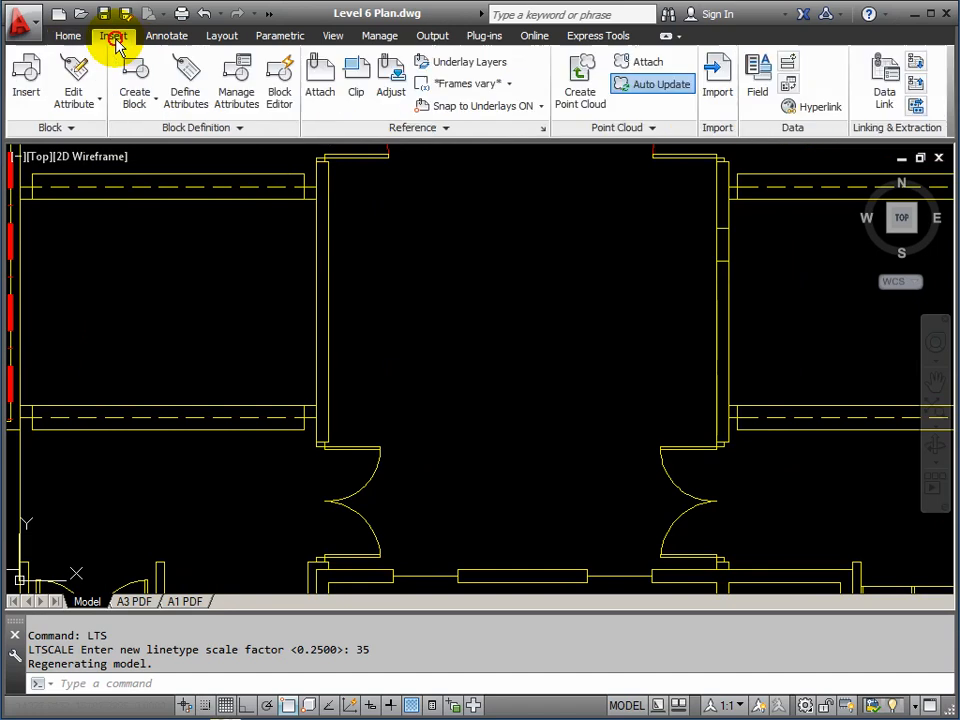
Insert the DPDOOR block at scale 1 and angle 0 in an empty area of the drawing
{"action": "left_click", "coordinate": [26, 72]}
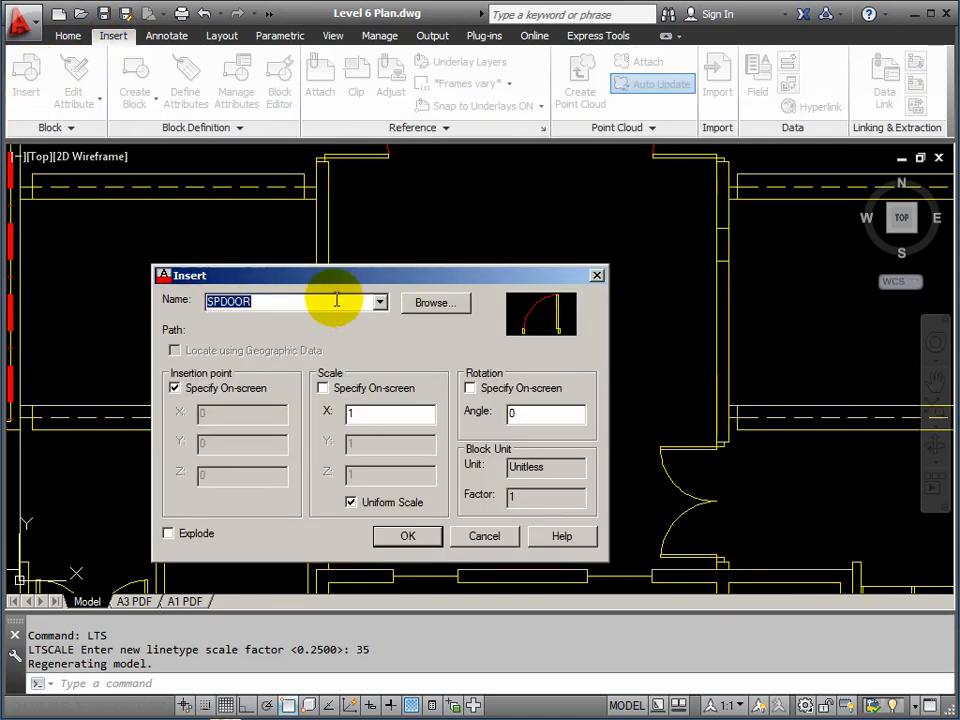
{"action": "left_click", "coordinate": [379, 304]}
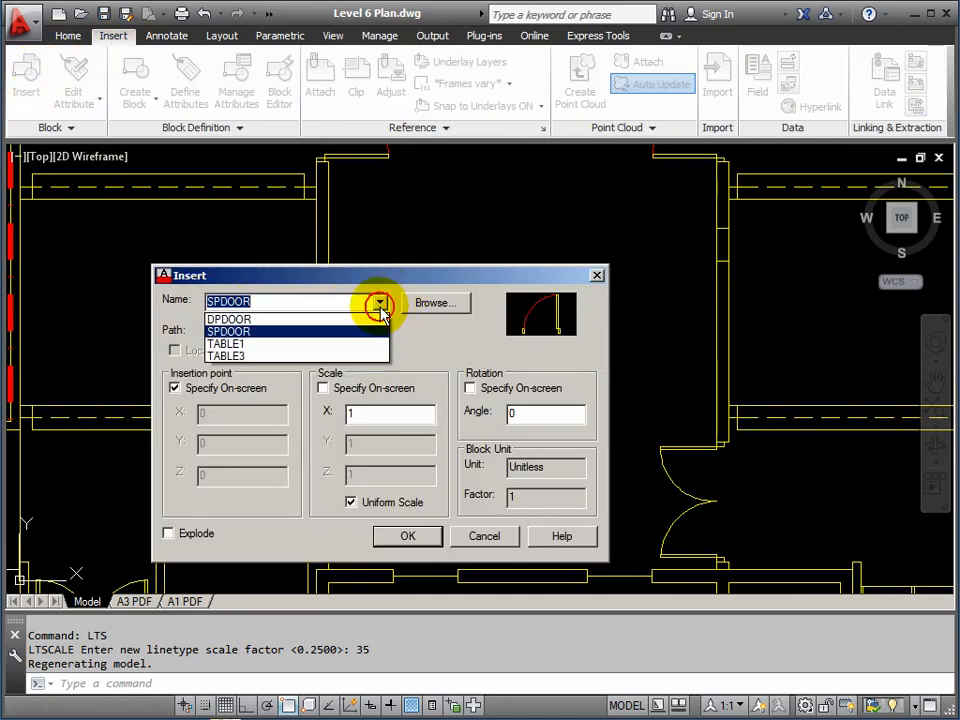
{"action": "left_click", "coordinate": [229, 321]}
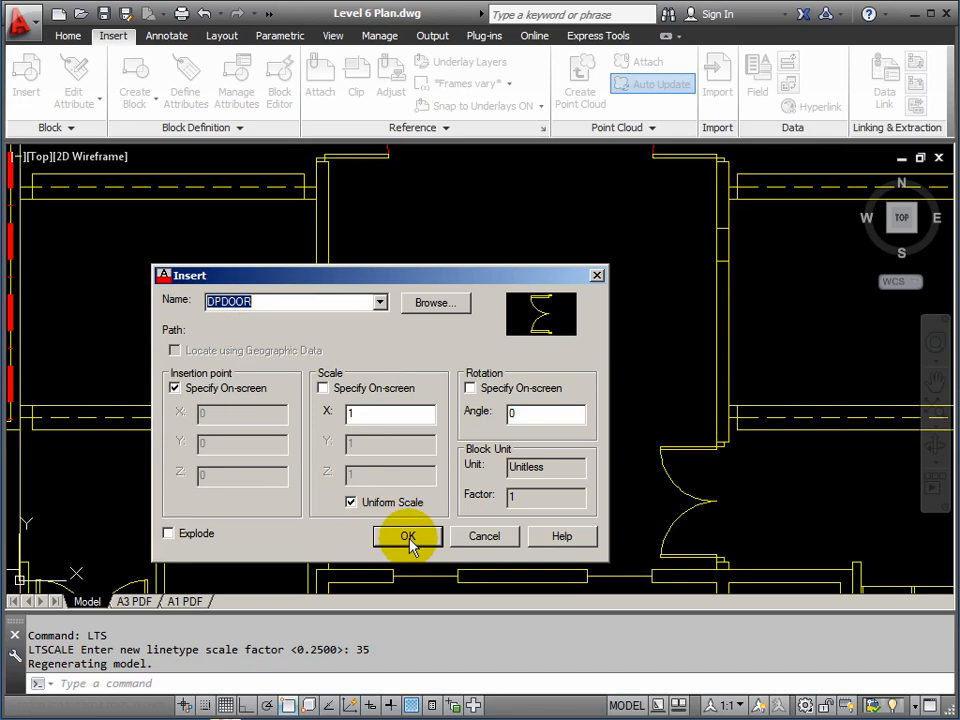
{"action": "left_click", "coordinate": [408, 538]}
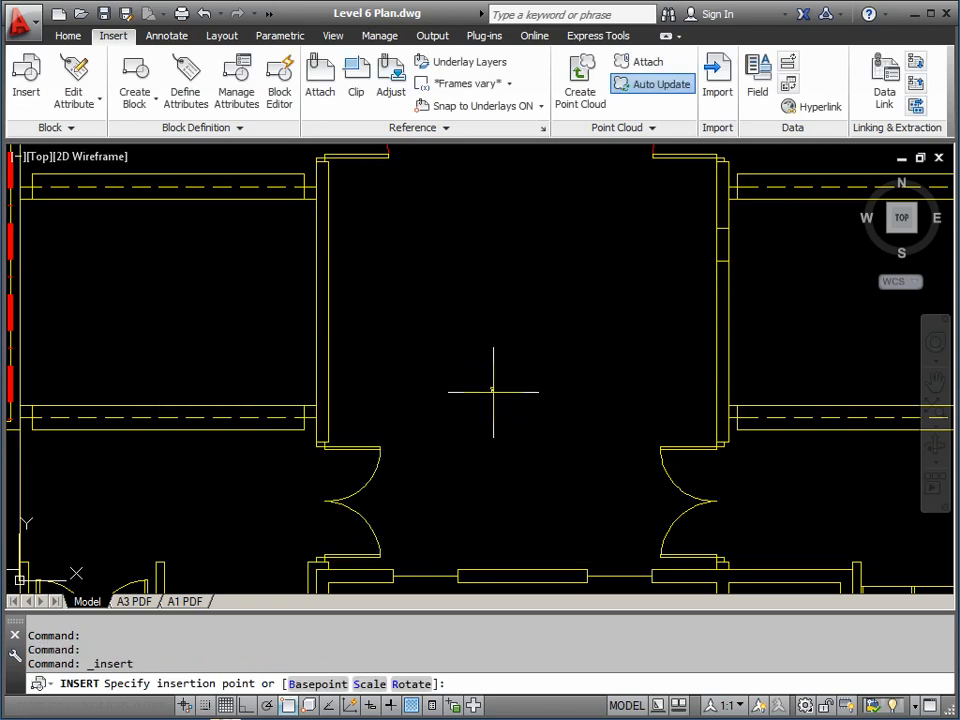
{"action": "scroll", "coordinate": [504, 383], "scroll_direction": "up", "scroll_amount": 10}
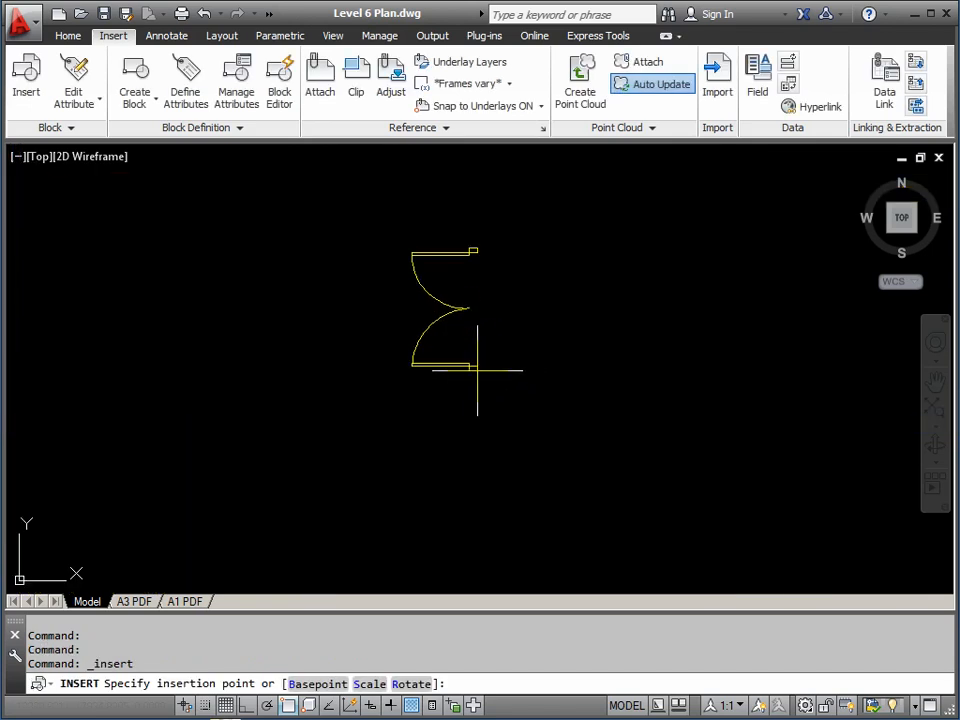
{"action": "scroll", "coordinate": [546, 474], "scroll_direction": "up", "scroll_amount": 3}
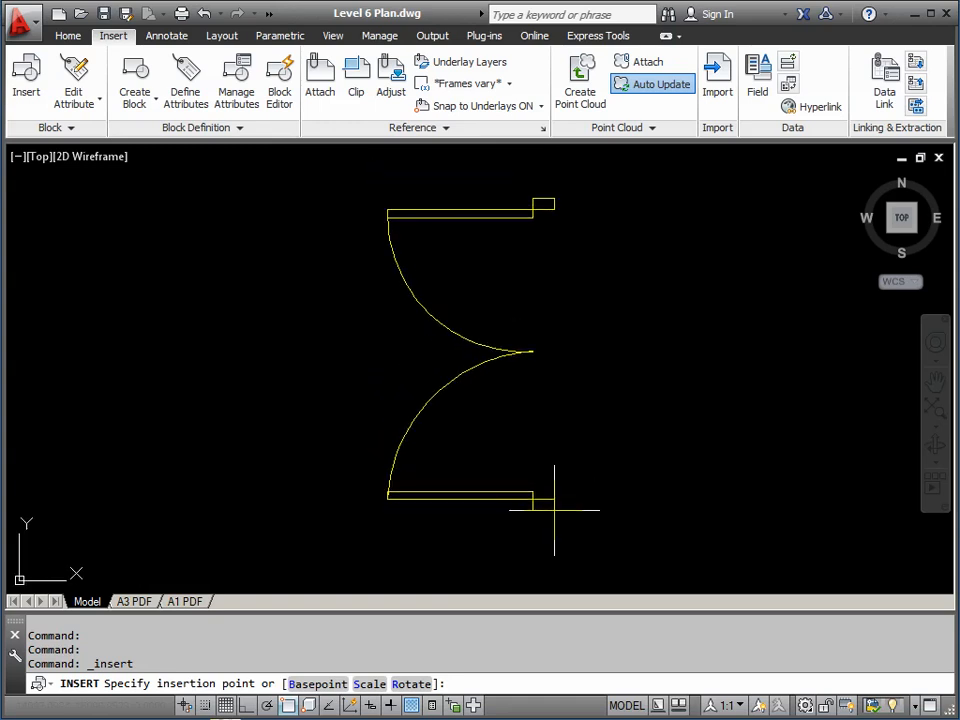
{"action": "left_click", "coordinate": [554, 510]}
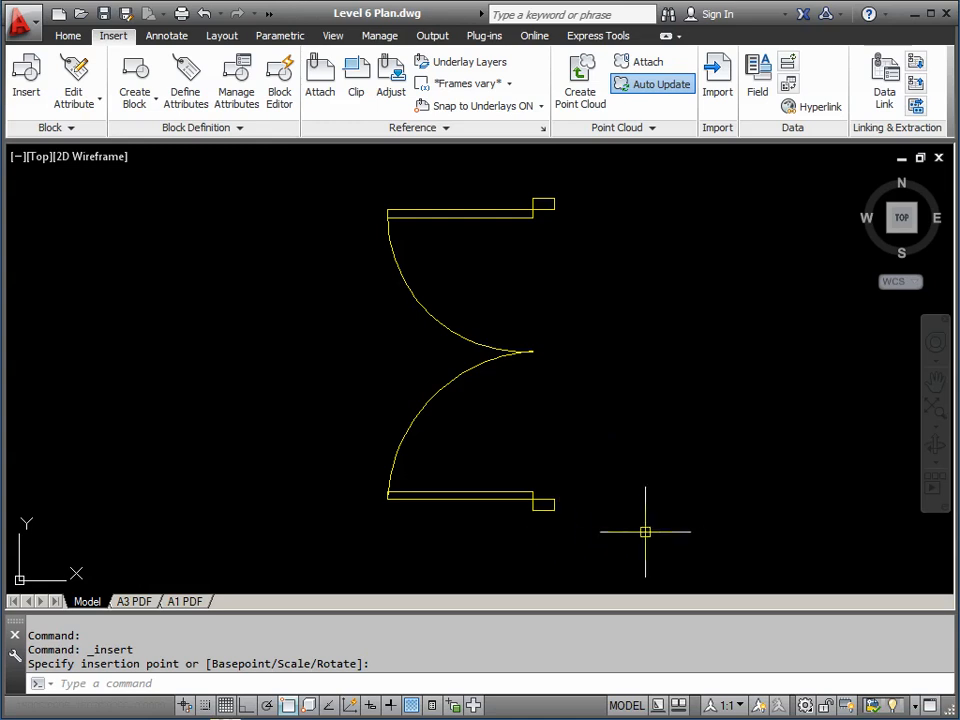
Draw a diagonal line from the lower jamb corner of the placed double door
{"action": "key", "text": "Return"}
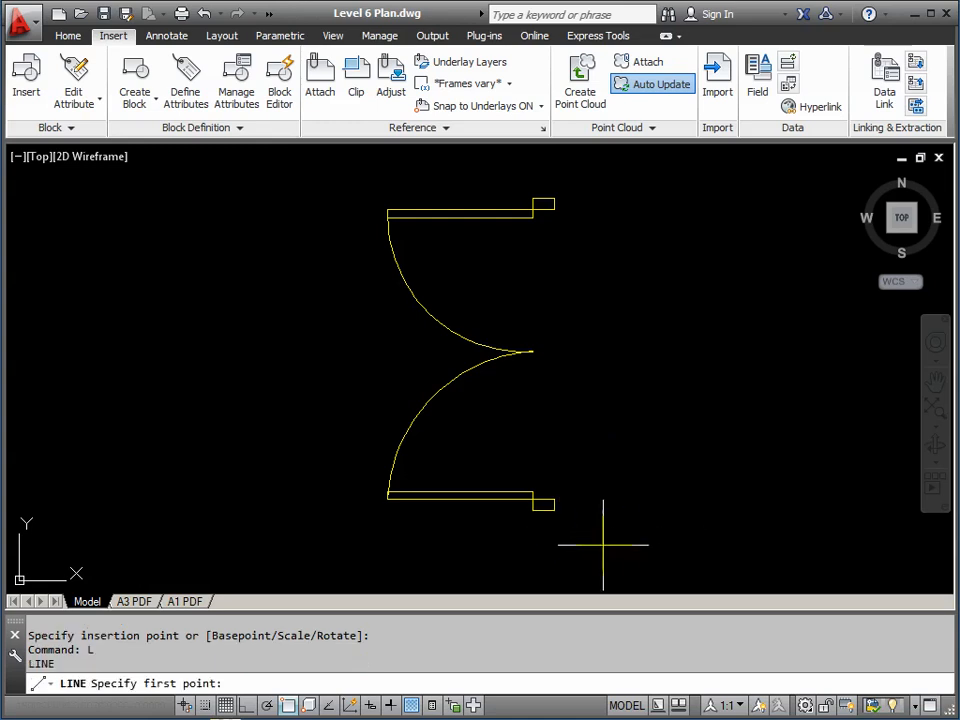
{"action": "left_click", "coordinate": [556, 512]}
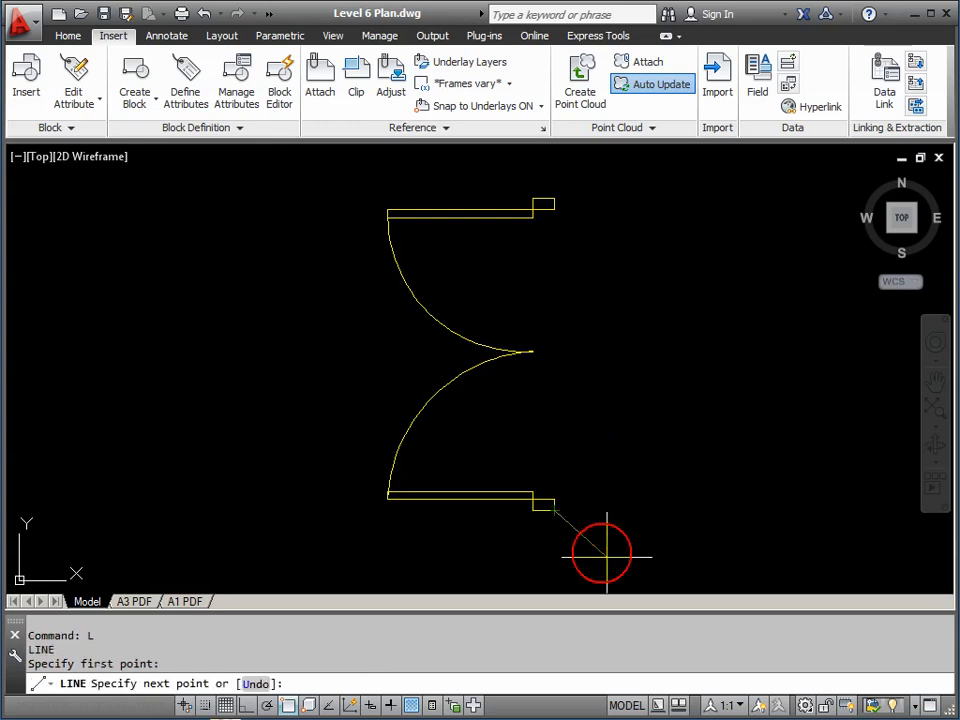
{"action": "middle_click_drag", "start_coordinate": [628, 575], "coordinate": [604, 529]}
{"action": "left_click", "coordinate": [640, 569]}
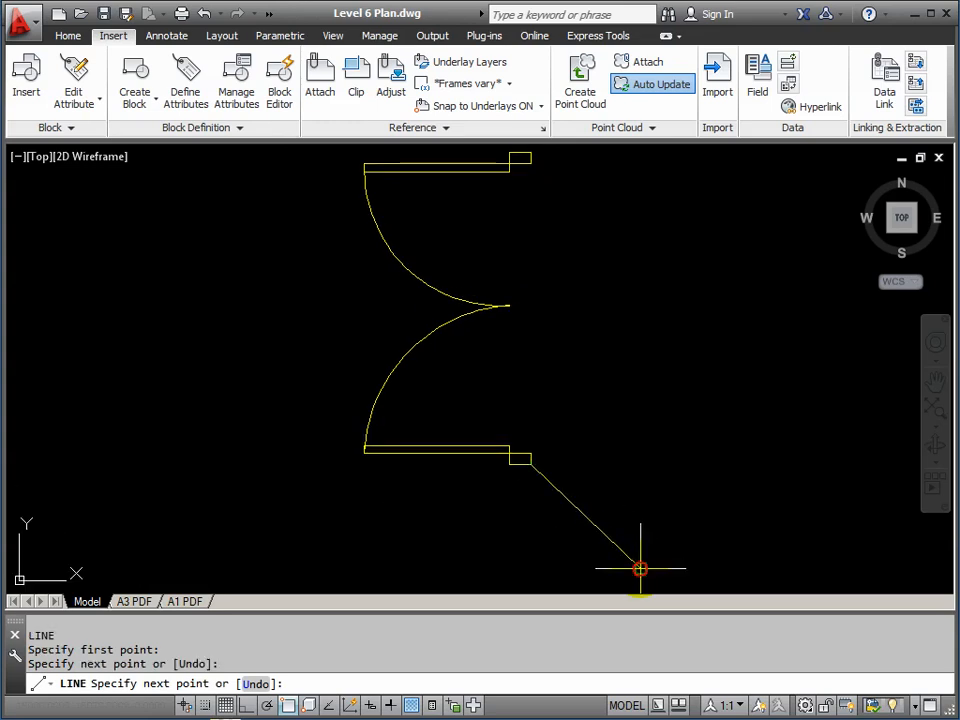
{"action": "key", "text": "Return"}
{"action": "middle_click_drag", "start_coordinate": [628, 428], "coordinate": [646, 476]}
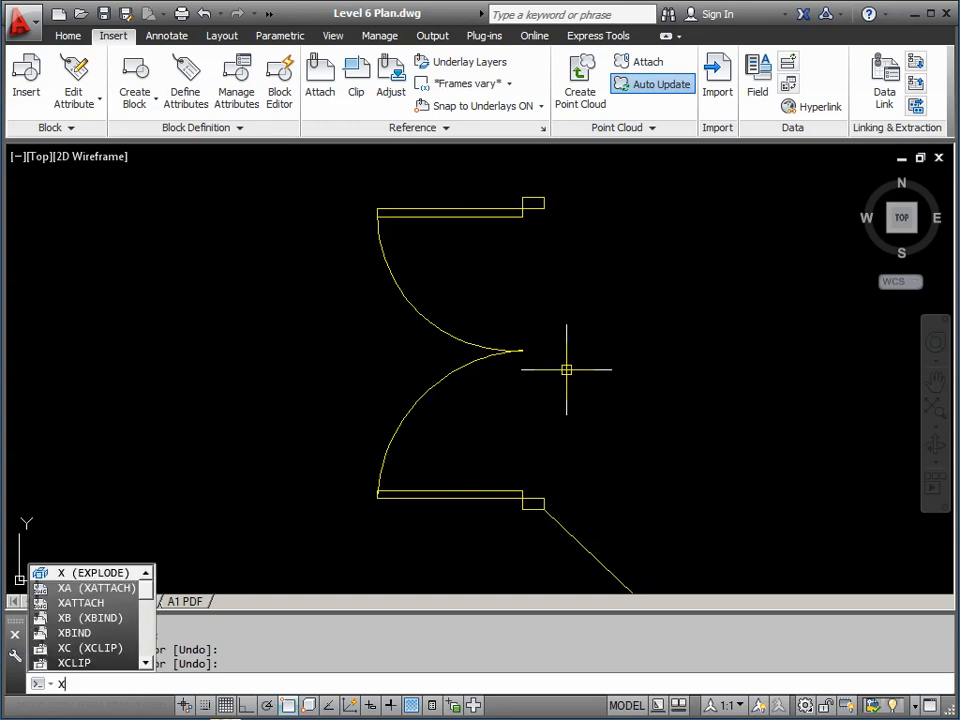
Explode the DPDOOR block and window-select its two swing arcs
{"action": "key", "text": "Return"}
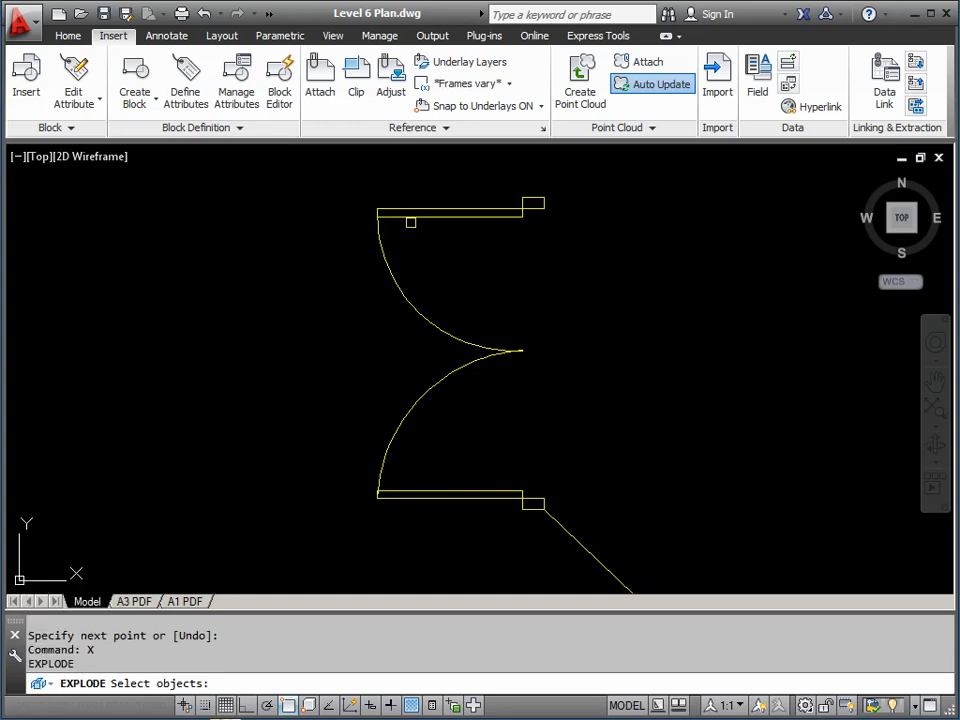
{"action": "left_click", "coordinate": [411, 216]}
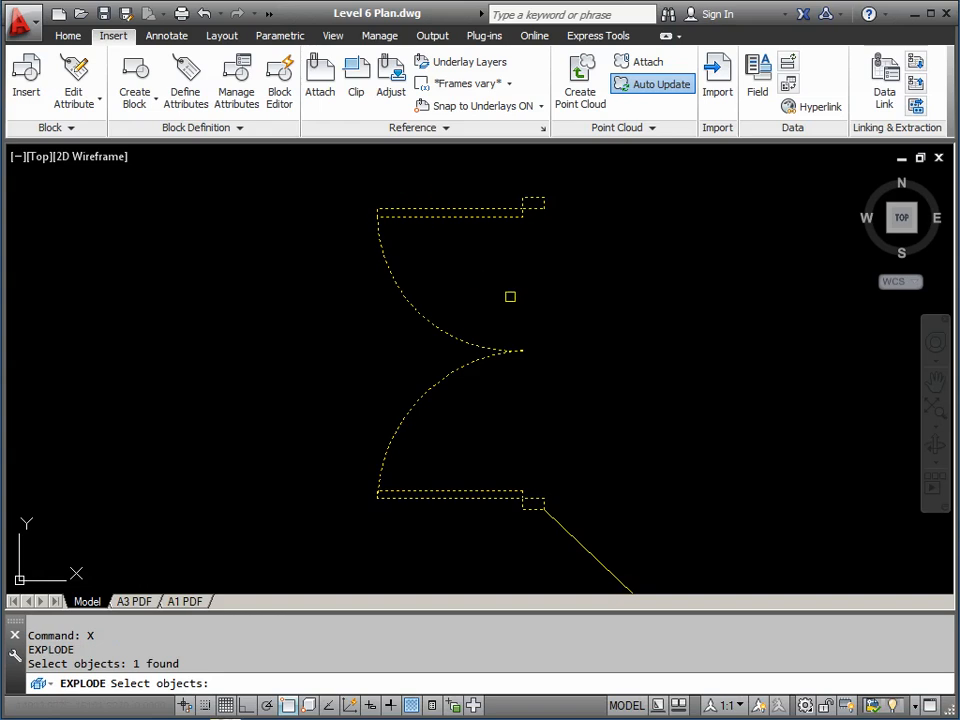
{"action": "key", "text": "Return"}
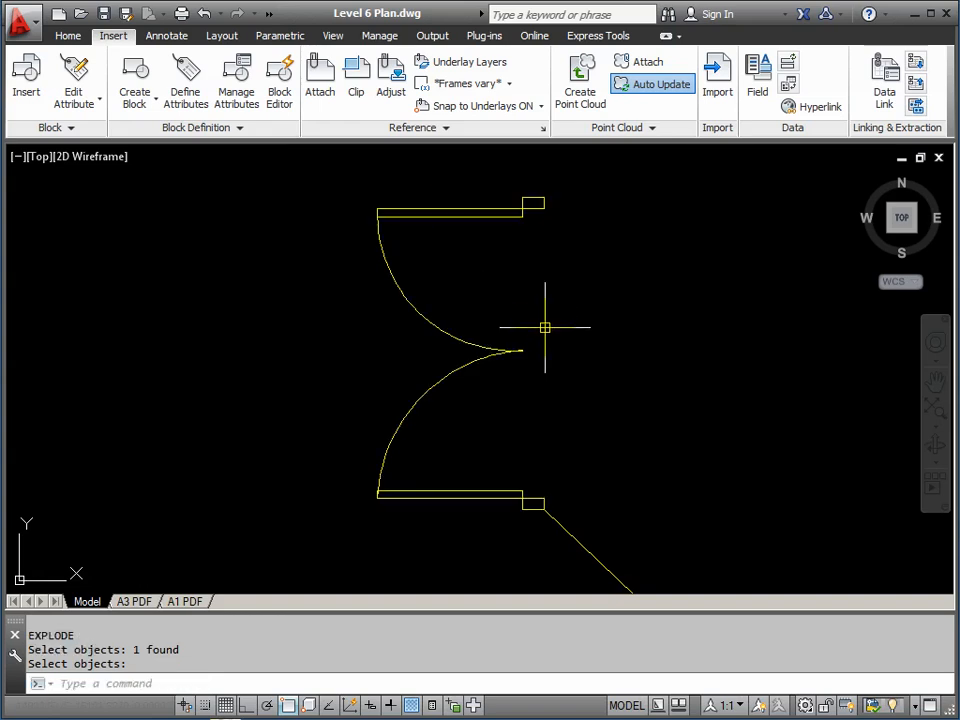
{"action": "left_click", "coordinate": [545, 327]}
{"action": "left_click", "coordinate": [455, 378]}
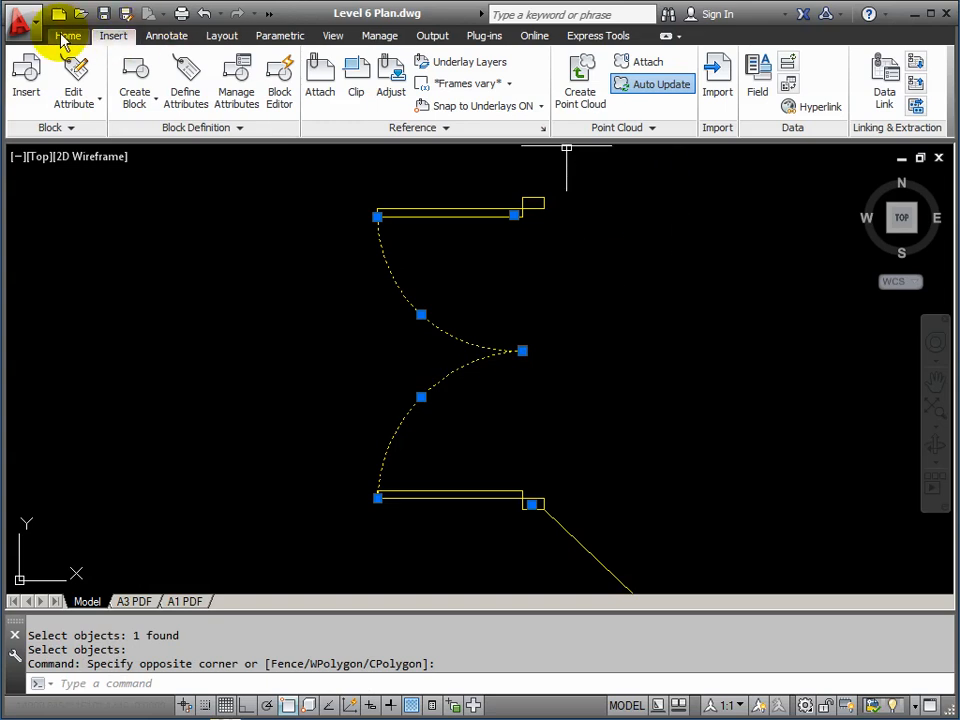
Make both selected door swing arcs red with the HIDDEN linetype, then deselect them
{"action": "left_click", "coordinate": [66, 37]}
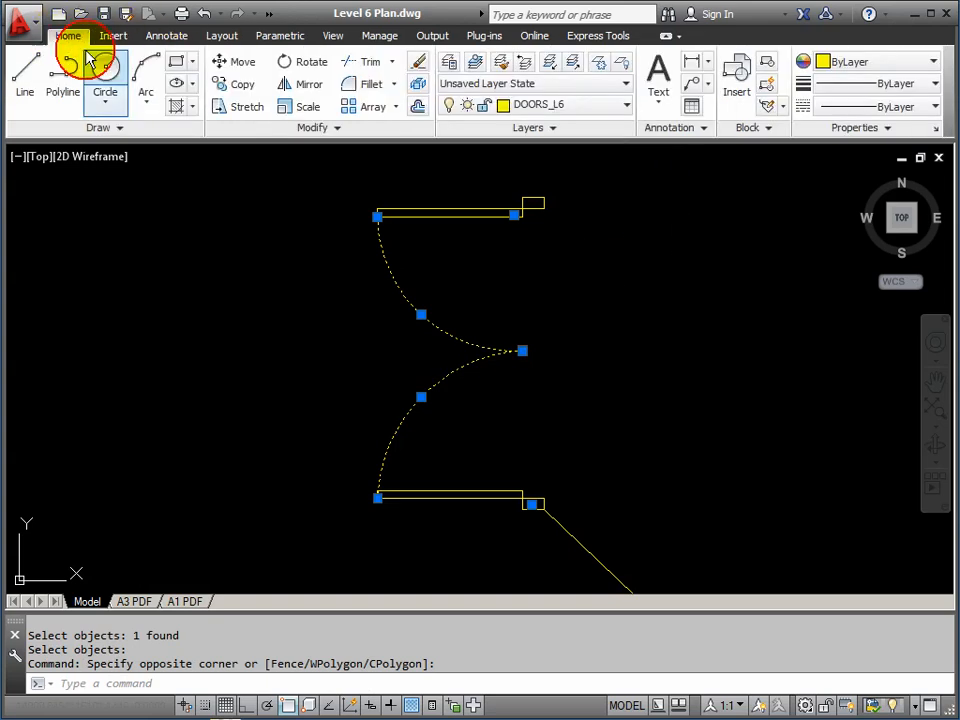
{"action": "left_click", "coordinate": [934, 63]}
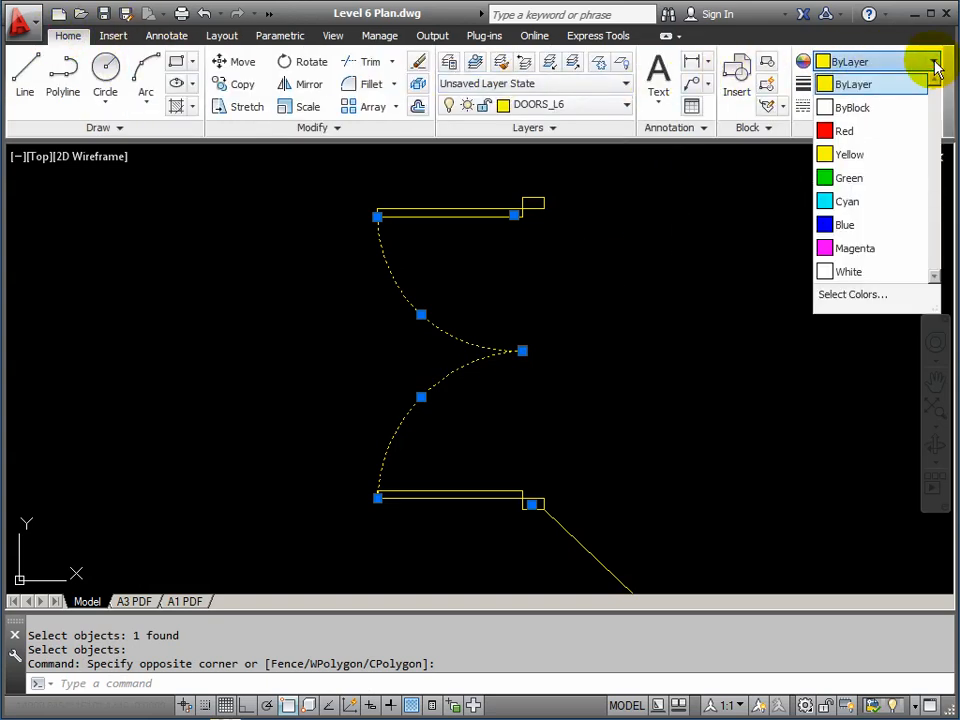
{"action": "left_click", "coordinate": [857, 133]}
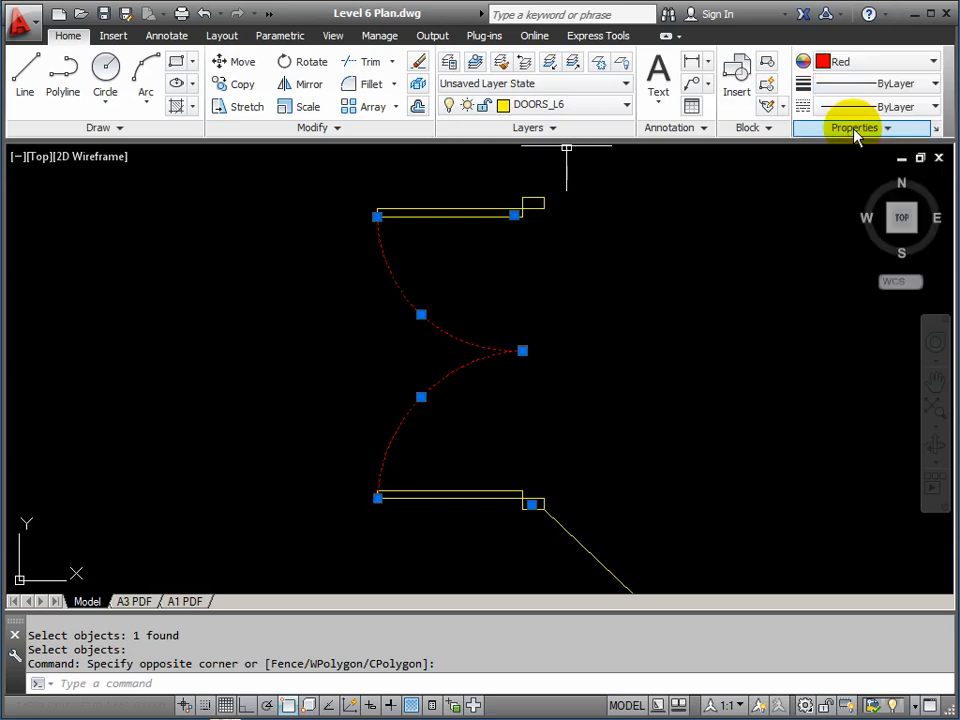
{"action": "left_click", "coordinate": [932, 108]}
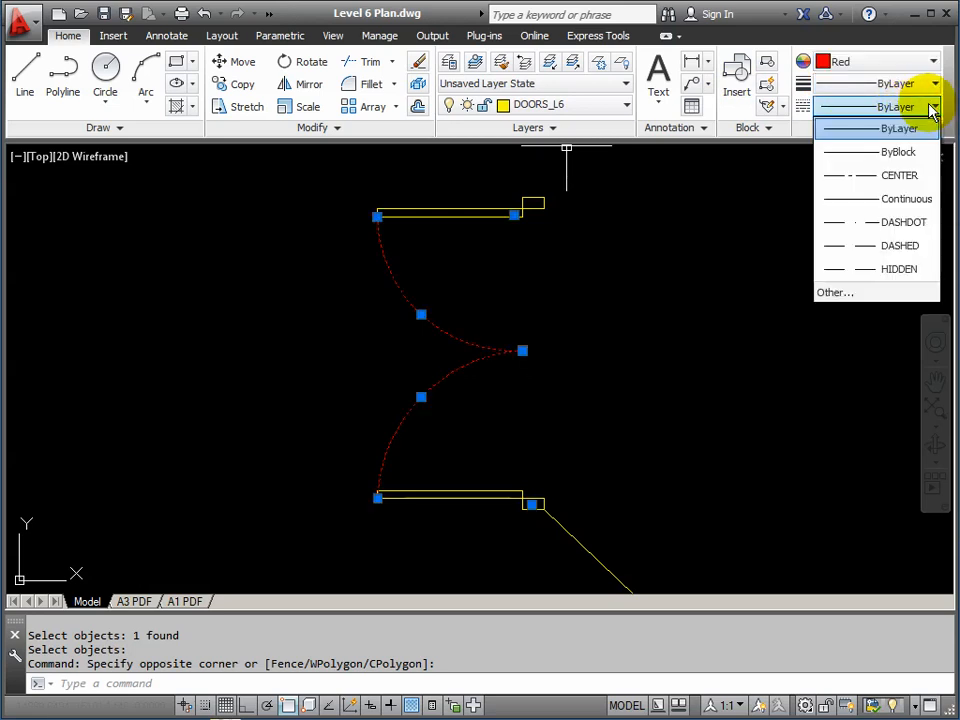
{"action": "left_click", "coordinate": [905, 270]}
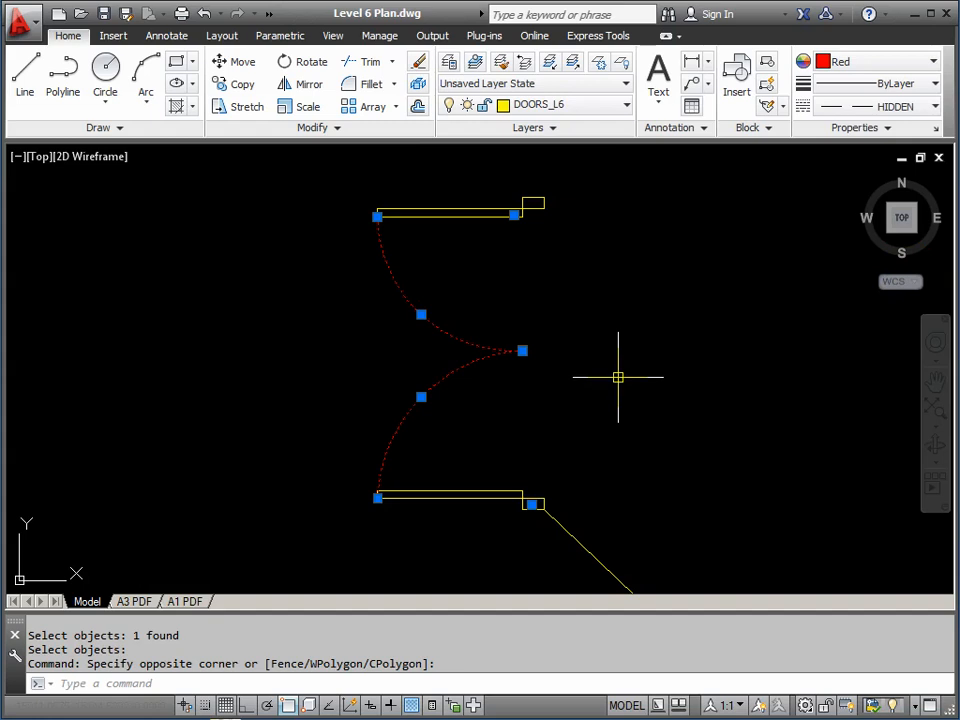
{"action": "key", "text": "Escape"}
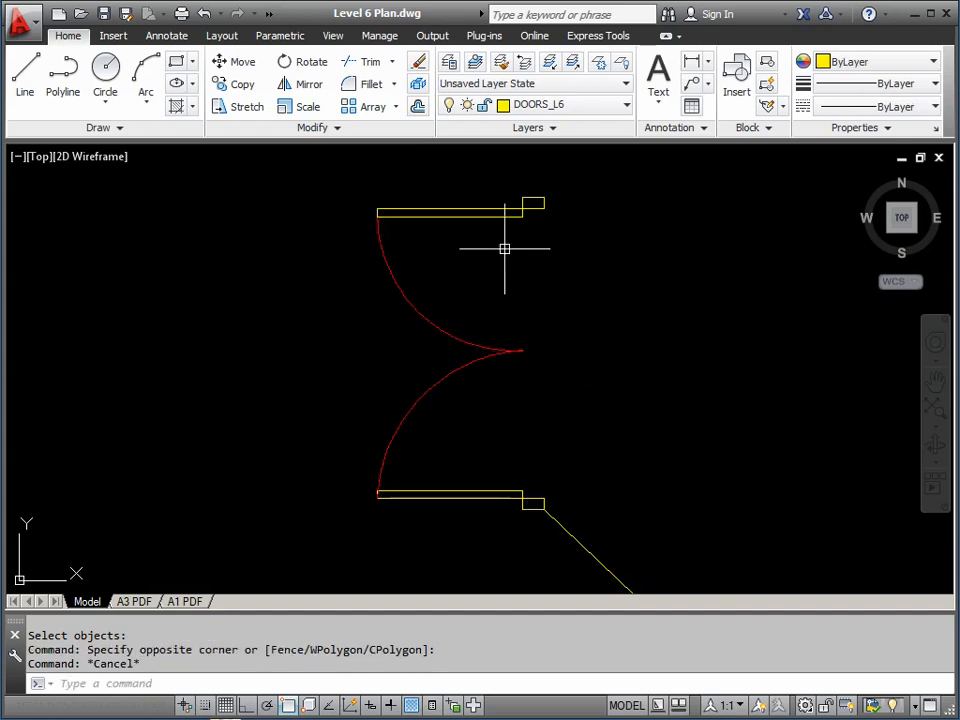
Define block DPDOOR with its base point at the lower hinge corner and the six edited door objects
{"action": "type", "text": "B"}
{"action": "key", "text": "Return"}
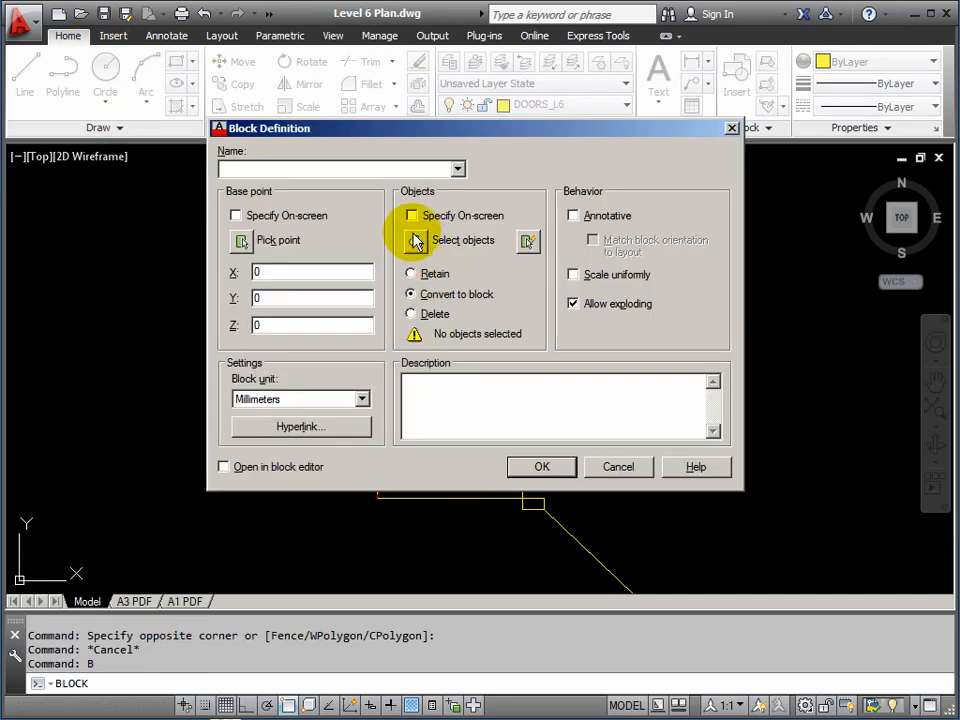
{"action": "left_click", "coordinate": [458, 170]}
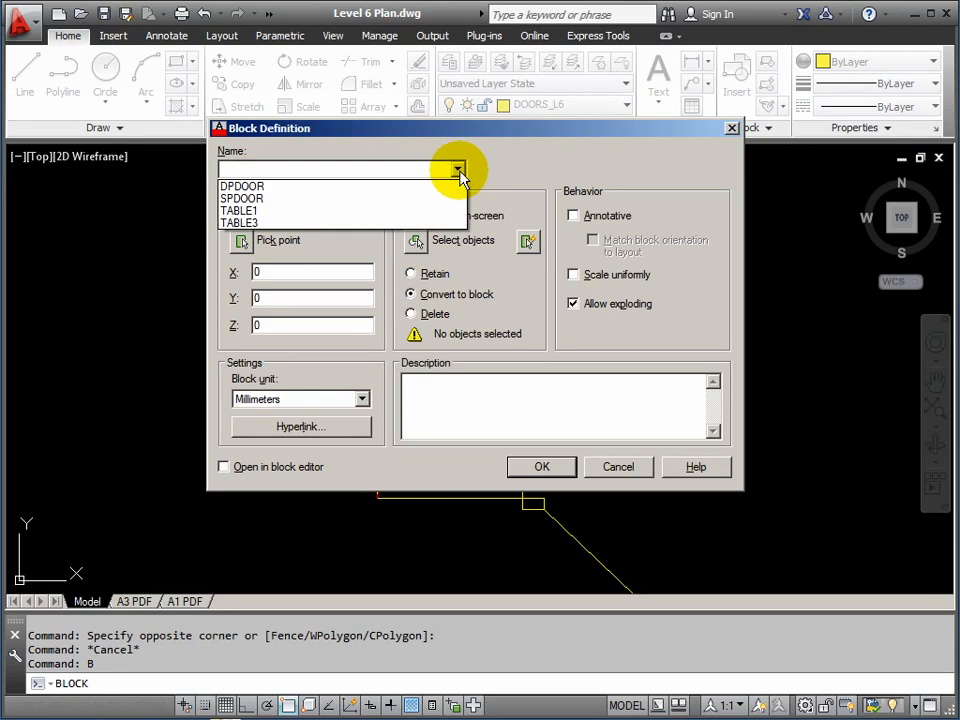
{"action": "left_click", "coordinate": [242, 186]}
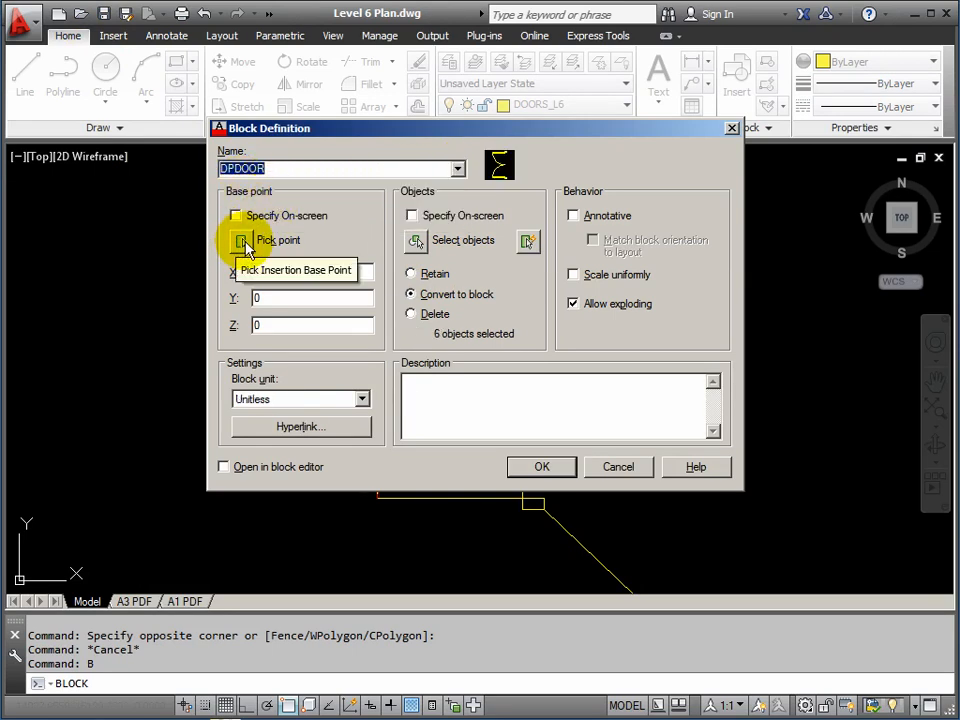
{"action": "left_click", "coordinate": [242, 243]}
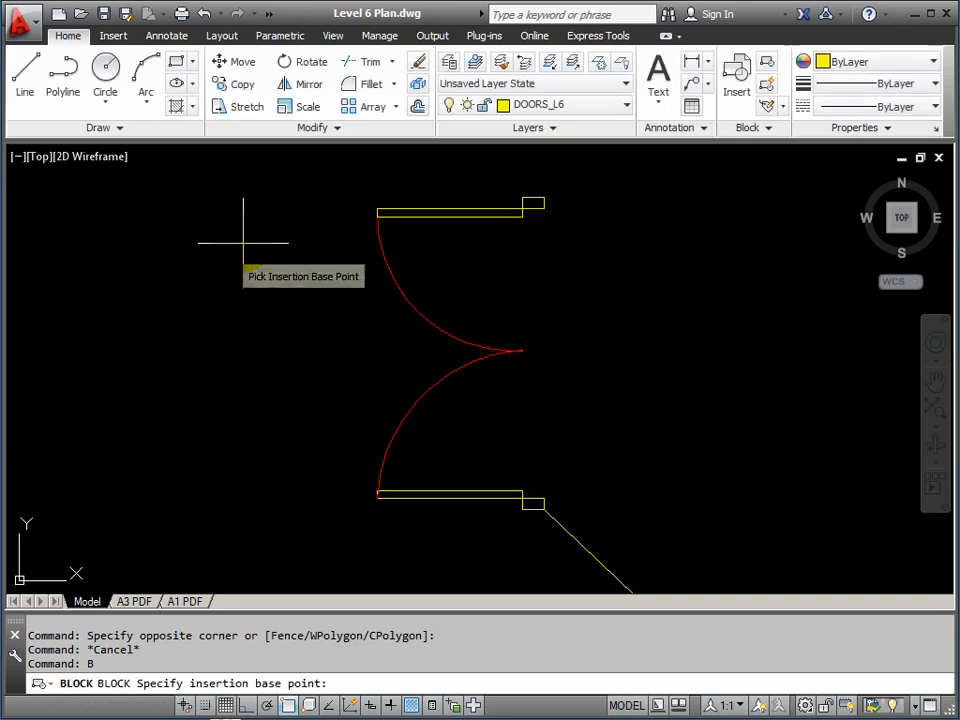
{"action": "left_click", "coordinate": [543, 510]}
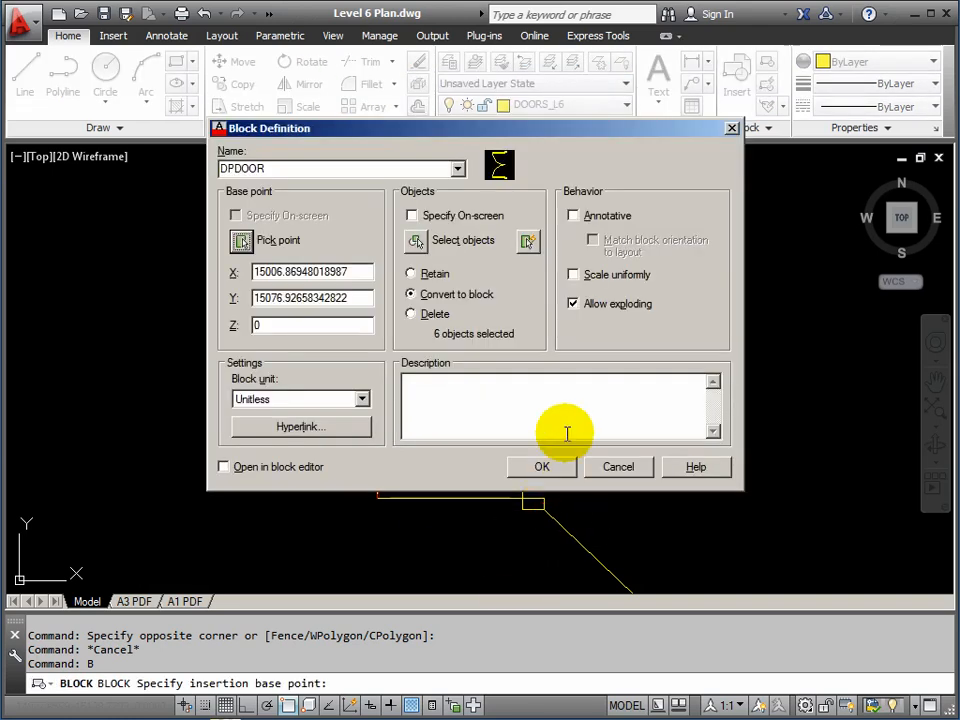
{"action": "left_click", "coordinate": [415, 242]}
{"action": "left_click", "coordinate": [266, 166]}
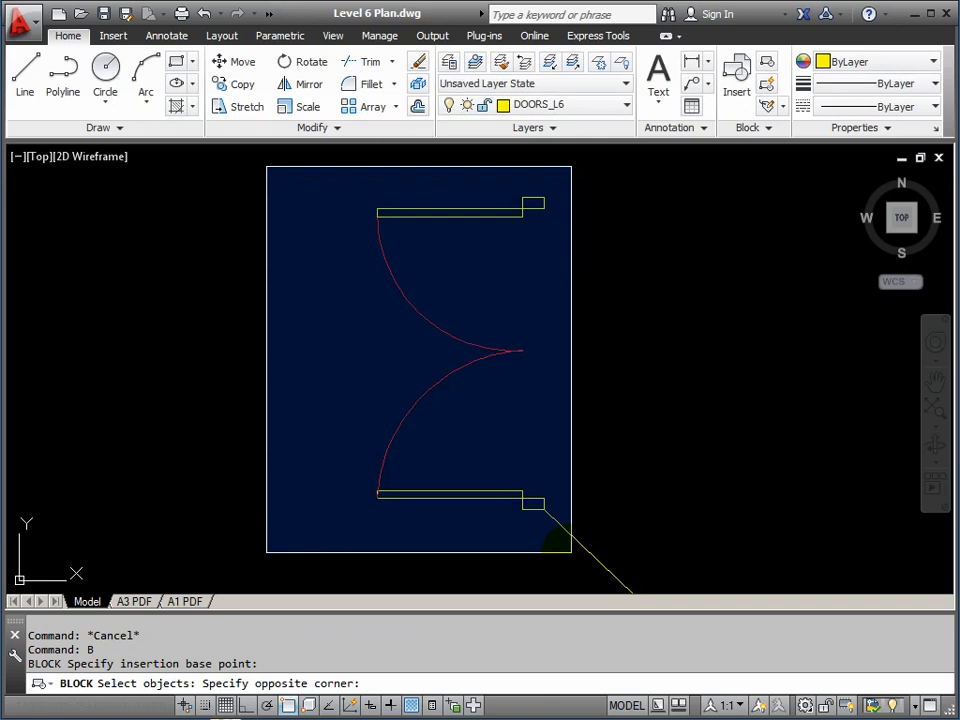
{"action": "left_click", "coordinate": [571, 552]}
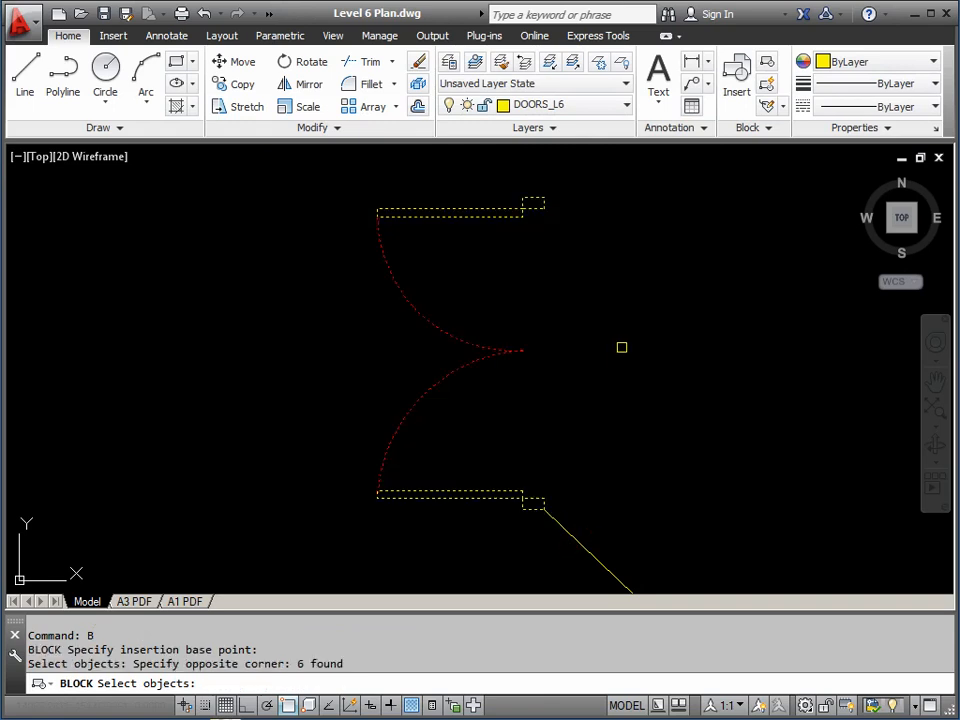
{"action": "key", "text": "Return"}
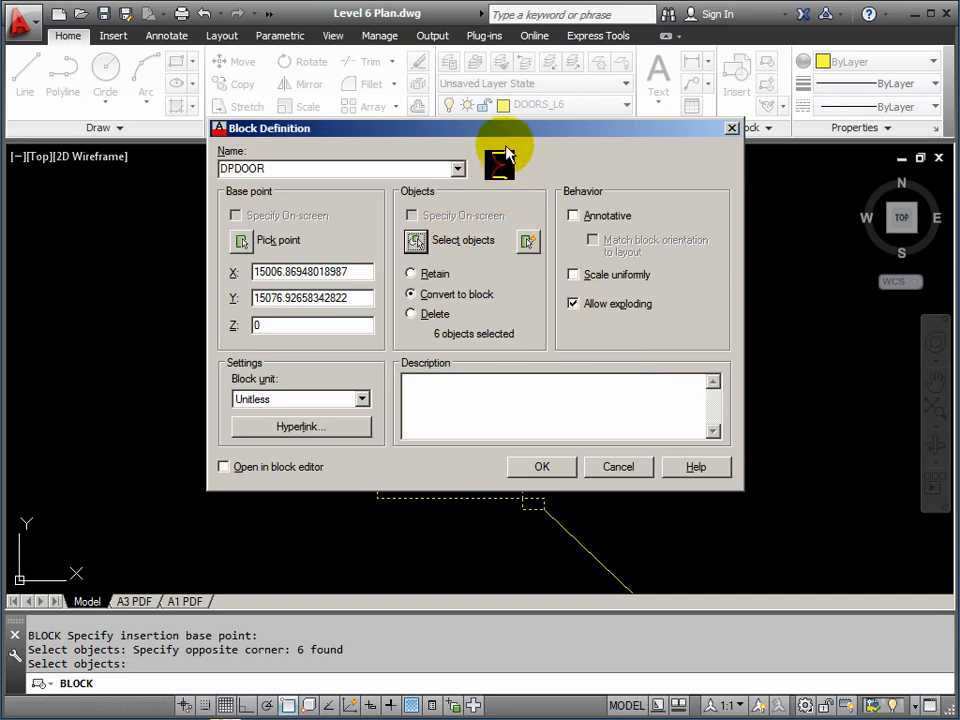
Accept the definition and confirm redefining all 14 DPDOOR instances
{"action": "left_click", "coordinate": [557, 473]}
{"action": "left_click_drag", "start_coordinate": [474, 316], "coordinate": [556, 329]}
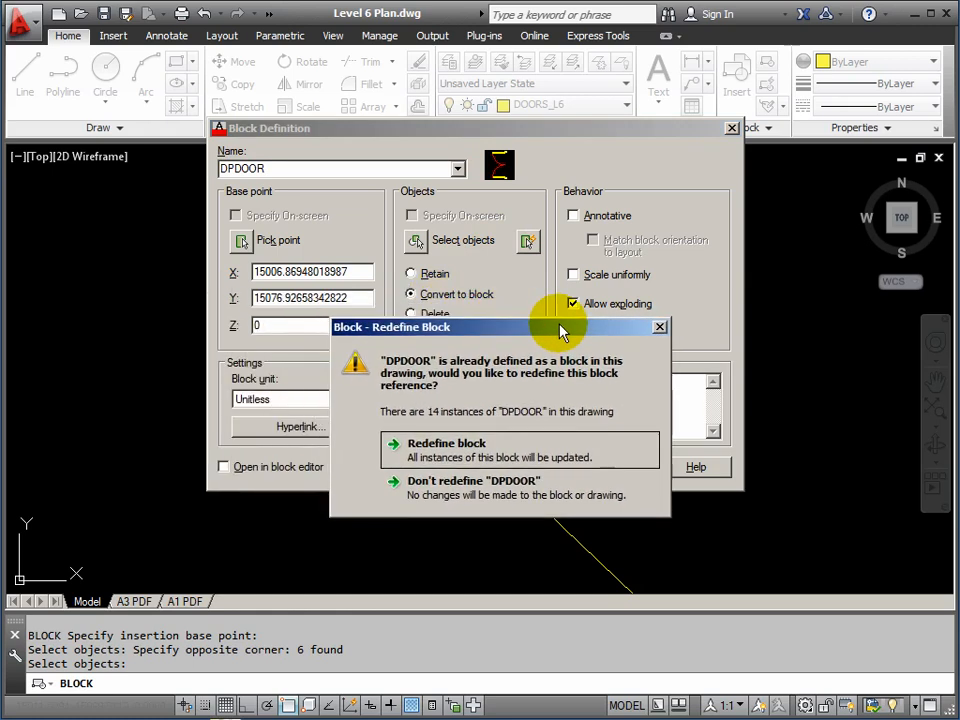
{"action": "left_click", "coordinate": [445, 452]}
{"action": "scroll", "coordinate": [473, 431], "scroll_direction": "down", "scroll_amount": 5}
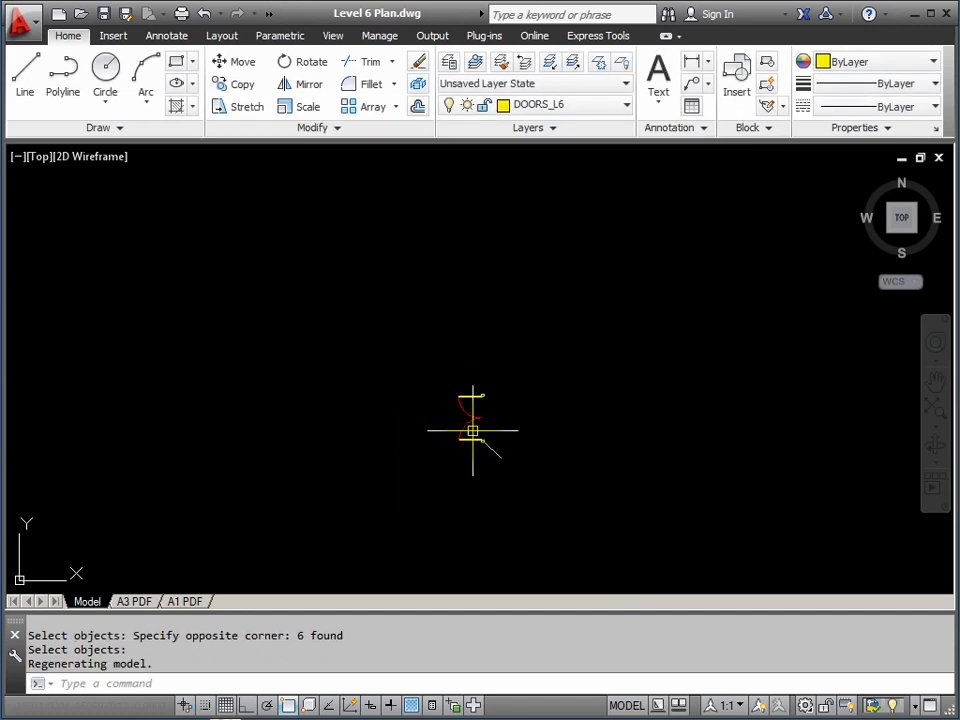
Window-select and delete the leftover double-door copy, then zoom back out to the plan
{"action": "scroll", "coordinate": [476, 446], "scroll_direction": "up", "scroll_amount": 5}
{"action": "middle_click_drag", "start_coordinate": [490, 361], "coordinate": [477, 420]}
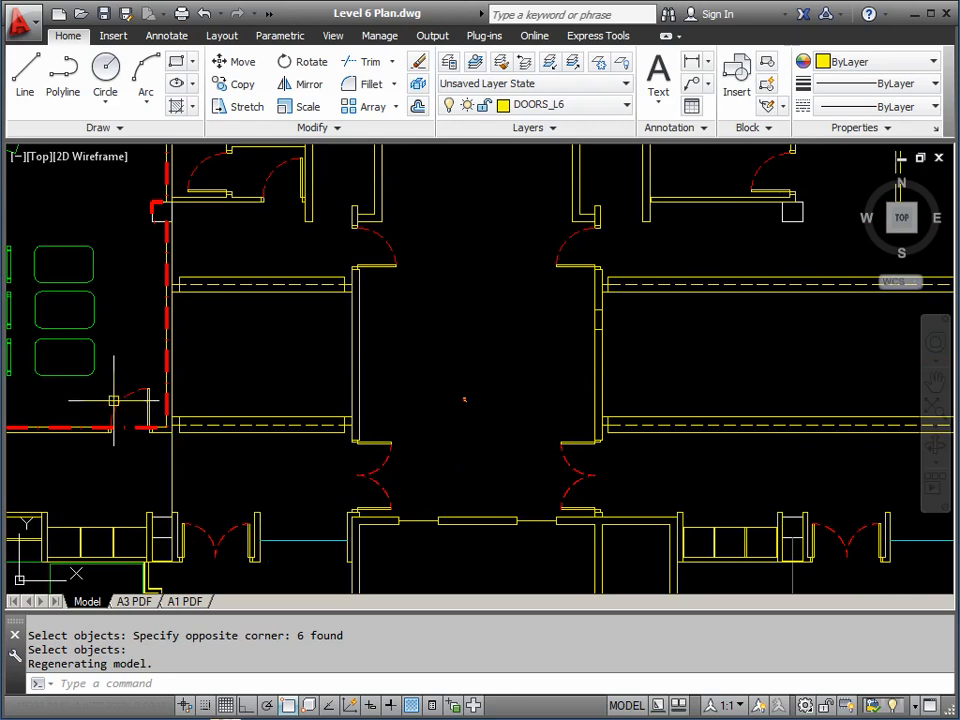
{"action": "scroll", "coordinate": [490, 401], "scroll_direction": "up", "scroll_amount": 4}
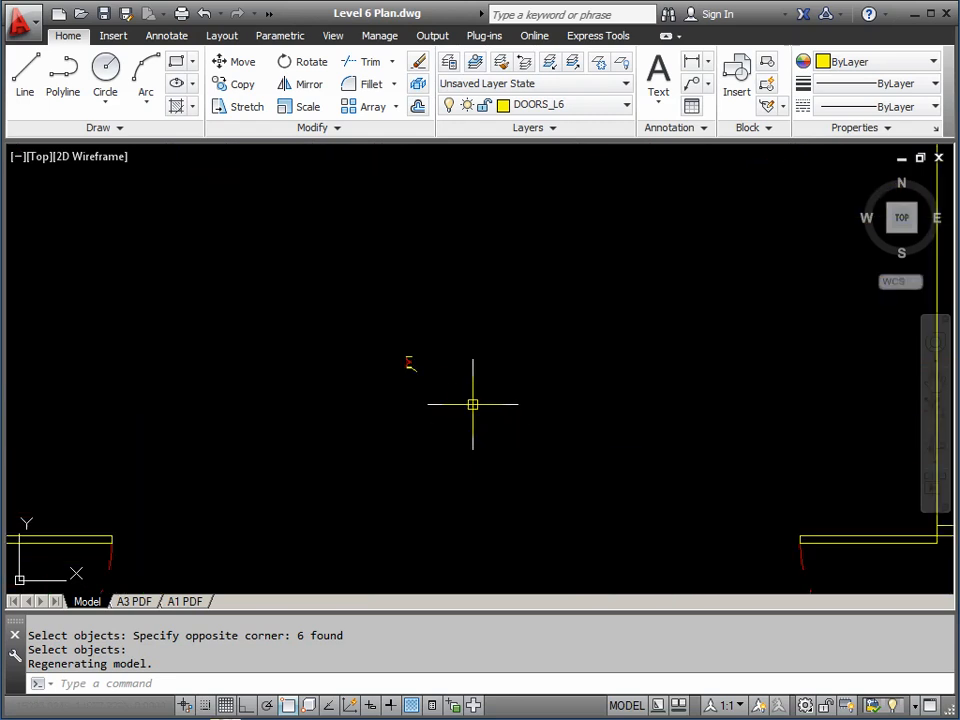
{"action": "left_click", "coordinate": [435, 392]}
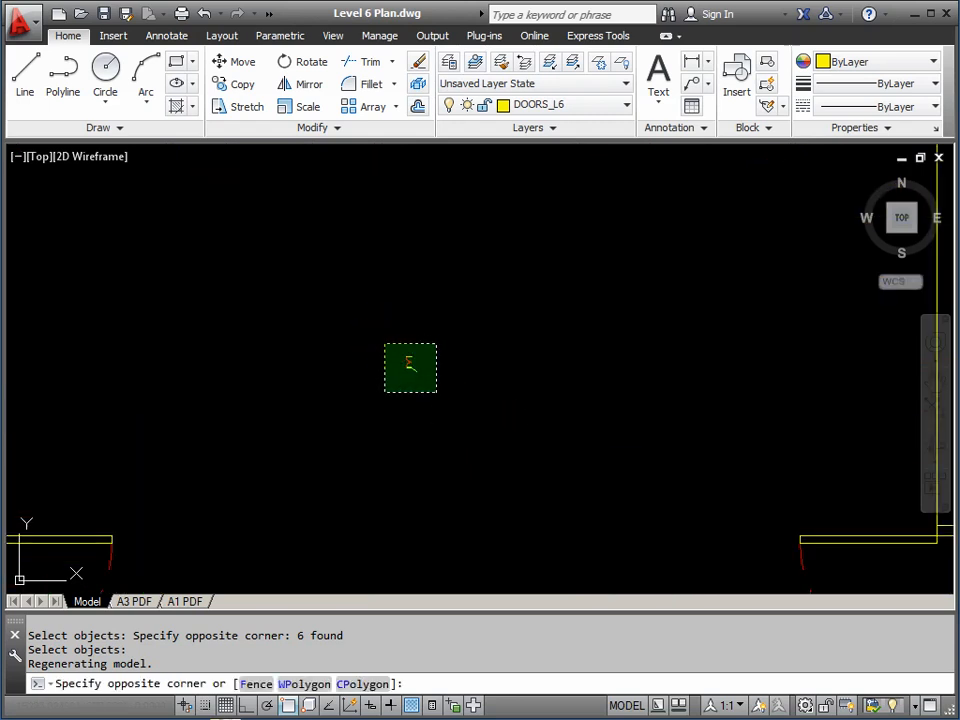
{"action": "scroll", "coordinate": [390, 343], "scroll_direction": "up", "scroll_amount": 5}
{"action": "left_click", "coordinate": [413, 354]}
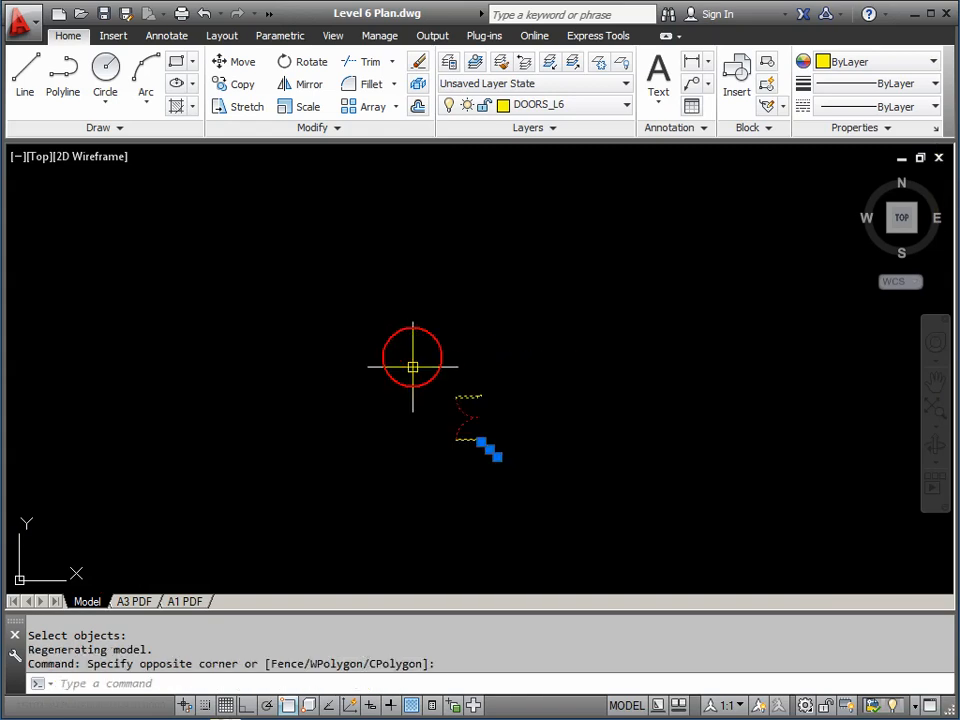
{"action": "key", "text": "Delete"}
{"action": "scroll", "coordinate": [441, 379], "scroll_direction": "down", "scroll_amount": 5}
{"action": "middle_click_drag", "start_coordinate": [446, 379], "coordinate": [418, 347]}
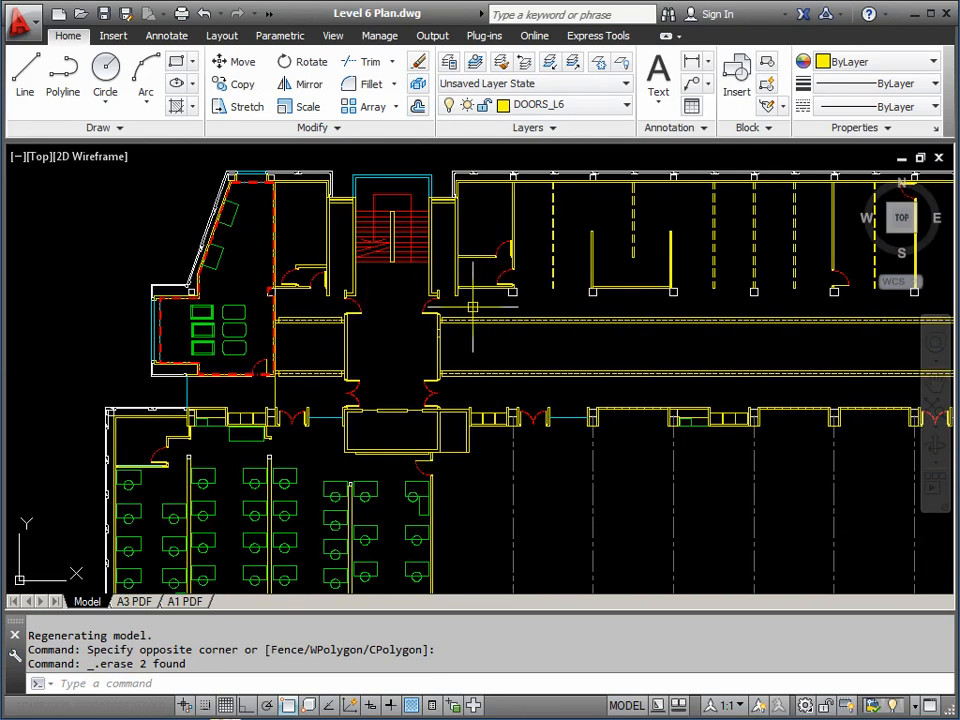
{"action": "middle_click_drag", "start_coordinate": [471, 306], "coordinate": [253, 317]}
{"action": "middle_click_drag", "start_coordinate": [754, 321], "coordinate": [504, 368]}
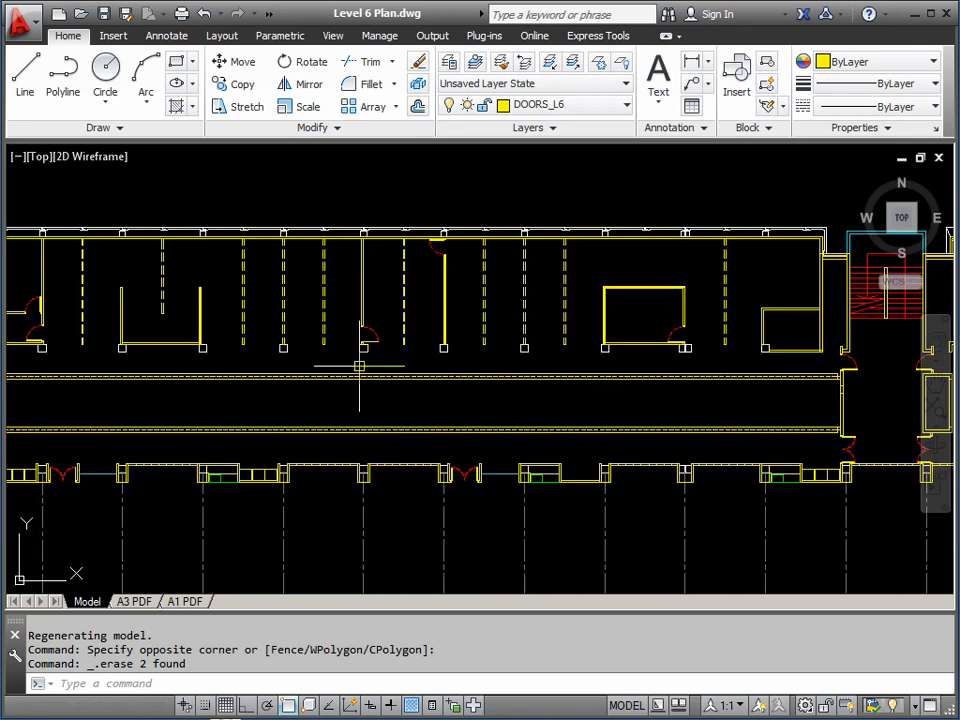
{"action": "scroll", "coordinate": [334, 365], "scroll_direction": "down", "scroll_amount": 2}
{"action": "middle_click_drag", "start_coordinate": [567, 358], "coordinate": [205, 360]}
{"action": "middle_click_drag", "start_coordinate": [546, 361], "coordinate": [280, 378]}
{"action": "middle_click_drag", "start_coordinate": [624, 366], "coordinate": [551, 430]}
{"action": "middle_click_drag", "start_coordinate": [650, 261], "coordinate": [630, 402]}
{"action": "scroll", "coordinate": [565, 222], "scroll_direction": "up", "scroll_amount": 2}
{"action": "scroll", "coordinate": [566, 222], "scroll_direction": "up", "scroll_amount": 2}
{"action": "scroll", "coordinate": [508, 274], "scroll_direction": "down", "scroll_amount": 4}
{"action": "middle_click_drag", "start_coordinate": [514, 430], "coordinate": [650, 291]}
{"action": "middle_click_drag", "start_coordinate": [424, 408], "coordinate": [619, 325]}
{"action": "middle_click_drag", "start_coordinate": [395, 399], "coordinate": [619, 298]}
{"action": "middle_click_drag", "start_coordinate": [334, 345], "coordinate": [520, 357]}
{"action": "scroll", "coordinate": [399, 388], "scroll_direction": "up", "scroll_amount": 6}
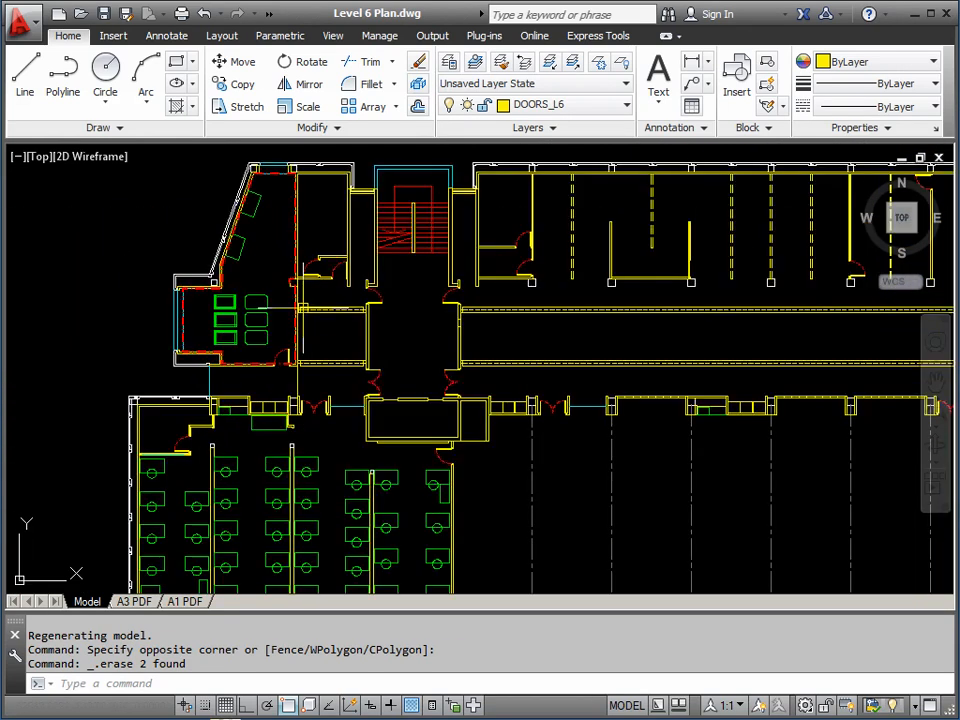
{"action": "scroll", "coordinate": [363, 370], "scroll_direction": "down", "scroll_amount": 1}
{"action": "middle_click_drag", "start_coordinate": [363, 365], "coordinate": [454, 356]}
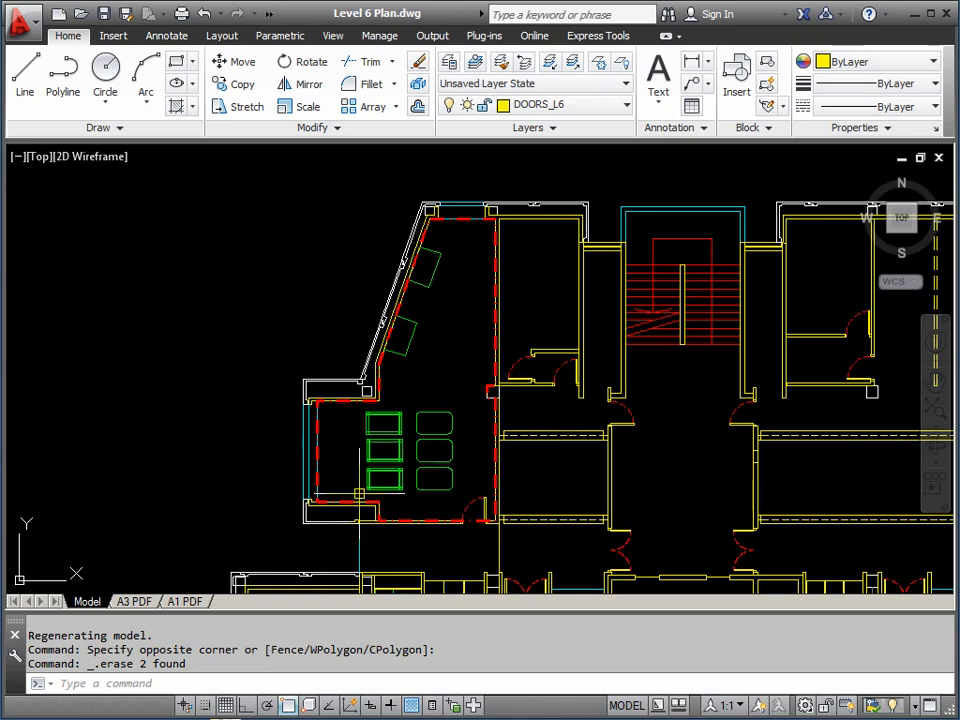
{"action": "scroll", "coordinate": [363, 492], "scroll_direction": "up", "scroll_amount": 4}
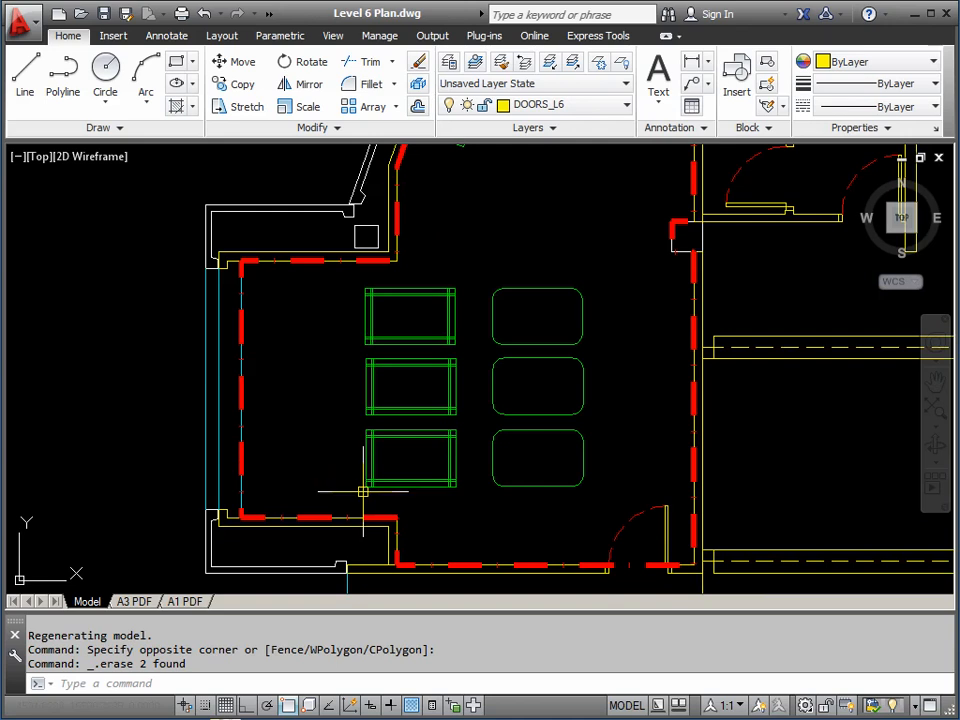
{"action": "scroll", "coordinate": [581, 401], "scroll_direction": "down", "scroll_amount": 4}
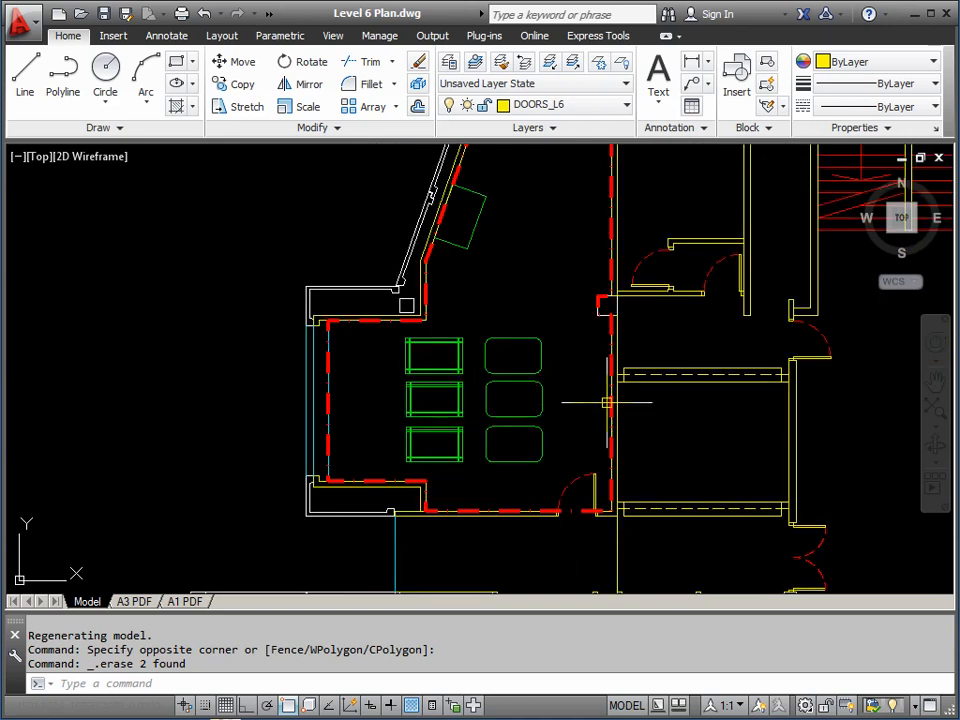
{"action": "mouse_move", "coordinate": [620, 395]}
{"action": "middle_mouse_down"}
{"action": "mouse_move", "coordinate": [394, 405]}
{"action": "mouse_move", "coordinate": [360, 427]}
{"action": "mouse_move", "coordinate": [598, 426]}
{"action": "mouse_move", "coordinate": [600, 418]}
{"action": "middle_mouse_up"}
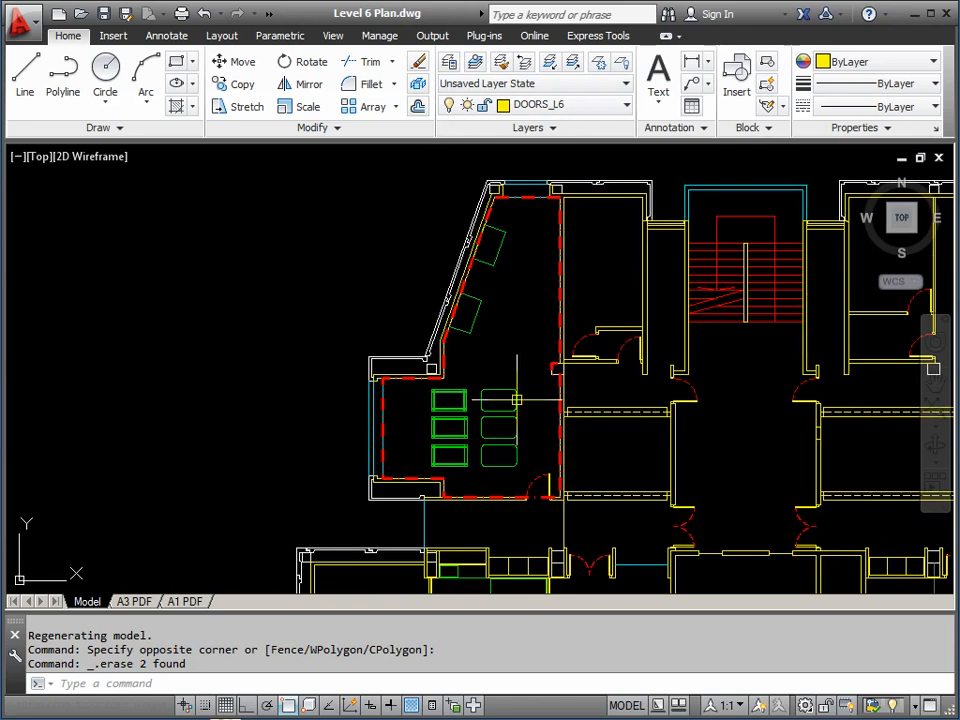